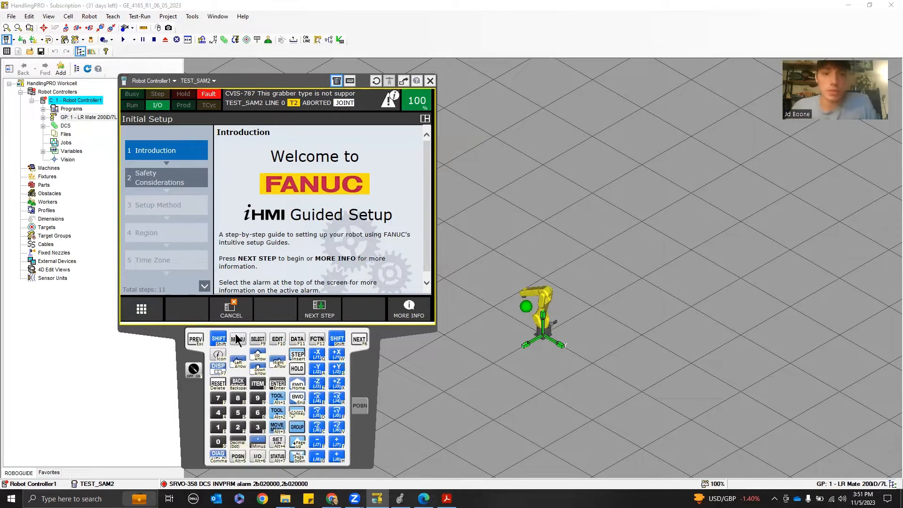
# Open the TCP/IP detailed setup from Setup > Host Comm on the virtual teach pendant
pyautogui.click(237, 342)
pyautogui.click(167, 209)
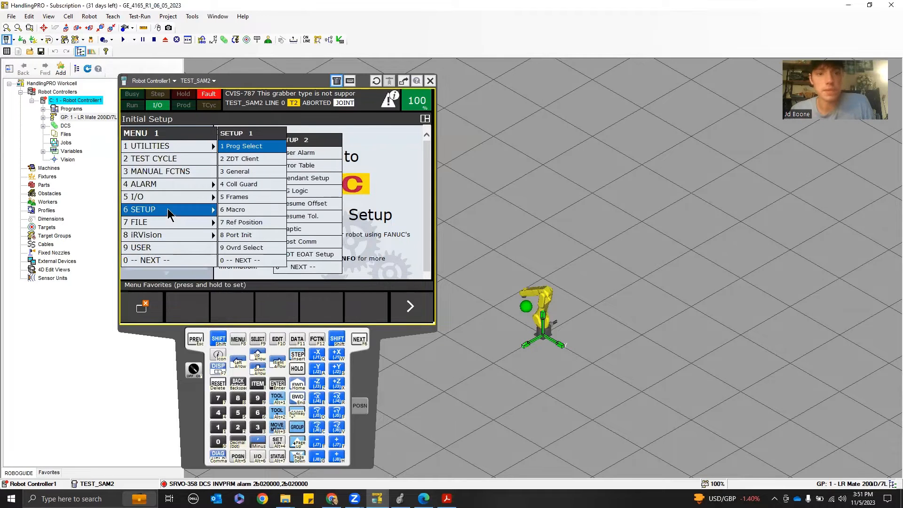
pyautogui.click(240, 261)
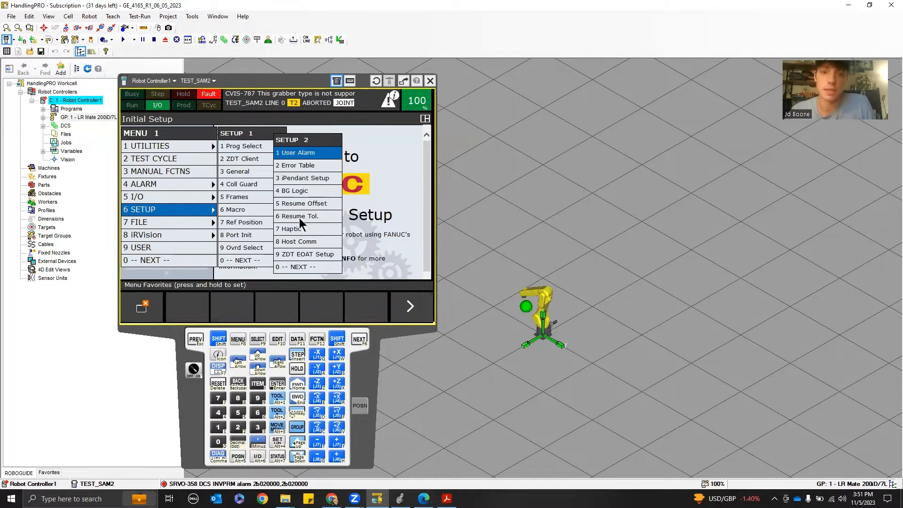
pyautogui.click(304, 240)
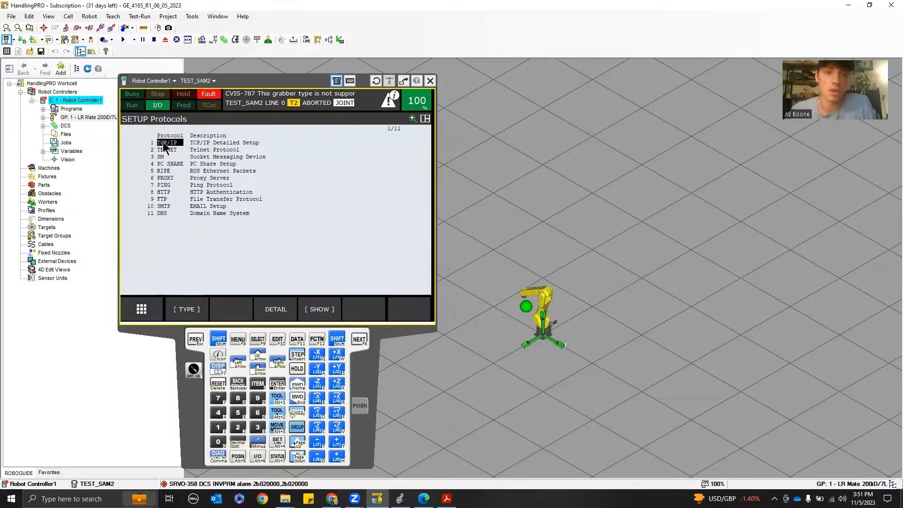
pyautogui.click(168, 142)
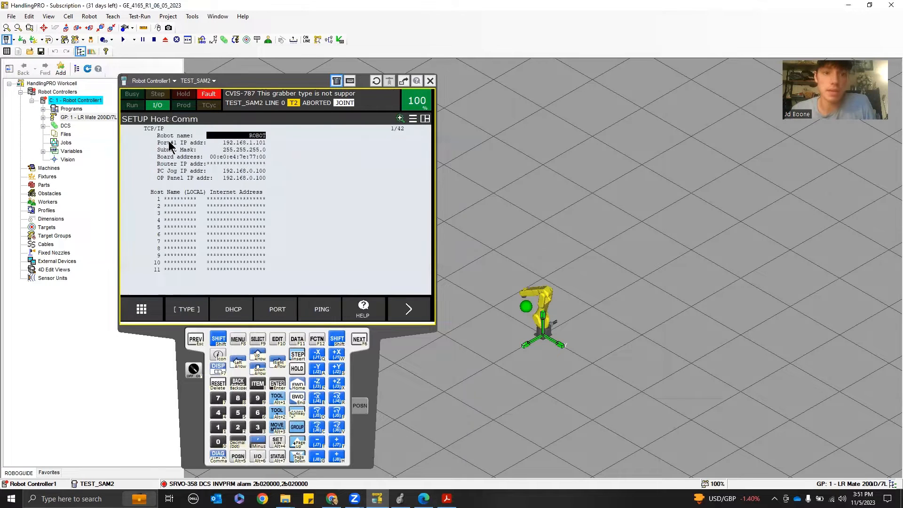
# Select the Port#1 IP address, try a TCP/IP INIT and confirm it, then return to the Robot name entry
pyautogui.click(238, 142)
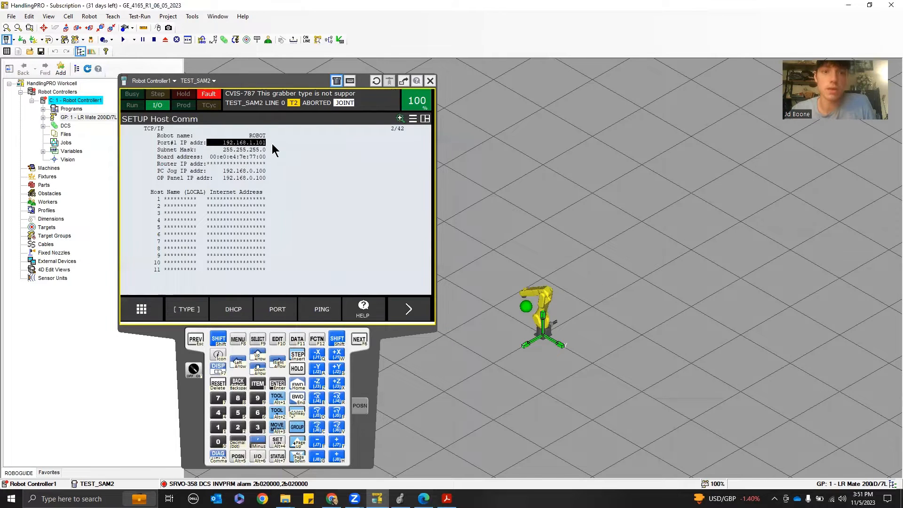
pyautogui.click(243, 150)
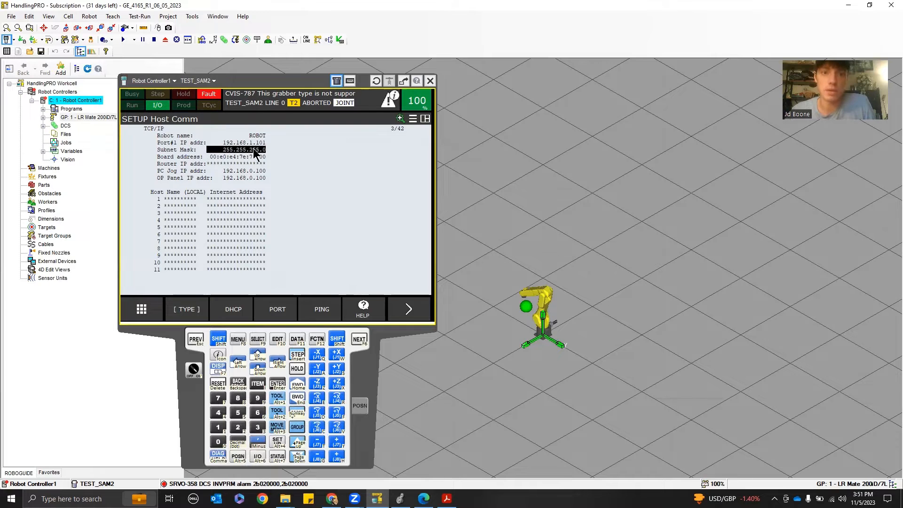
pyautogui.click(254, 143)
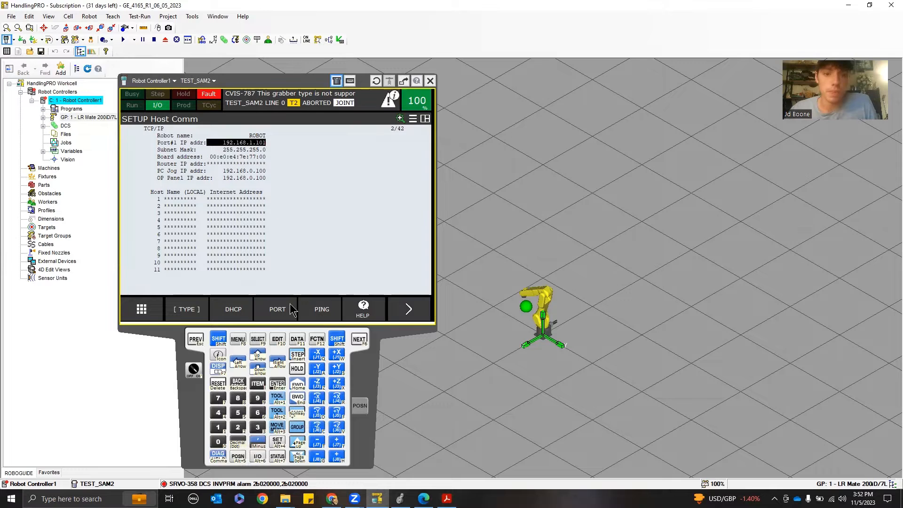
pyautogui.click(407, 309)
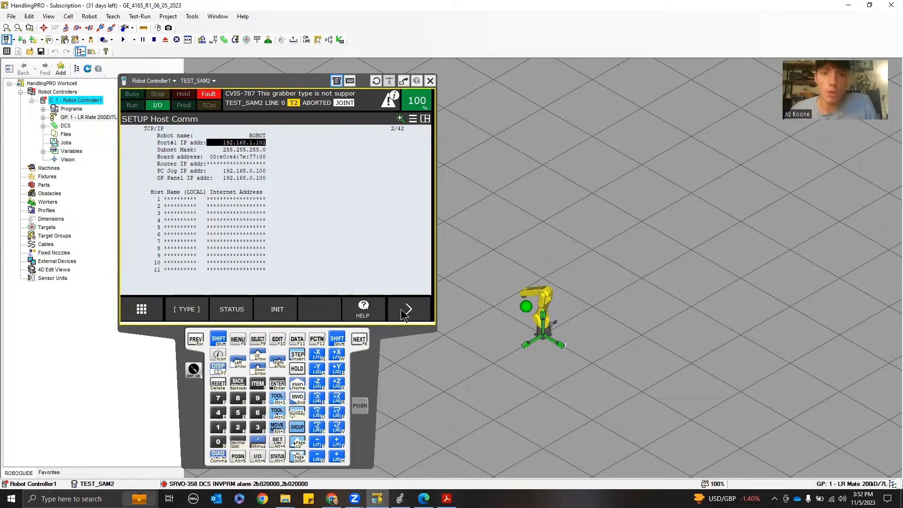
pyautogui.click(278, 311)
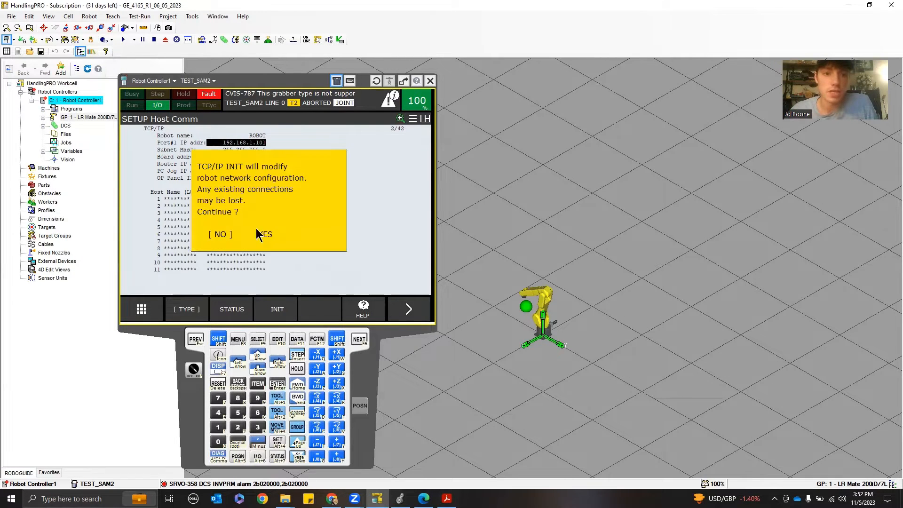
pyautogui.click(266, 236)
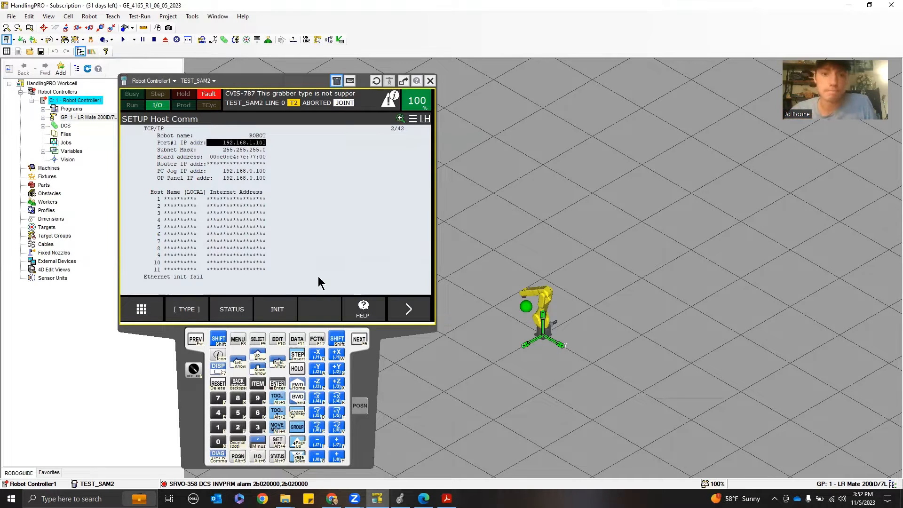
pyautogui.click(414, 315)
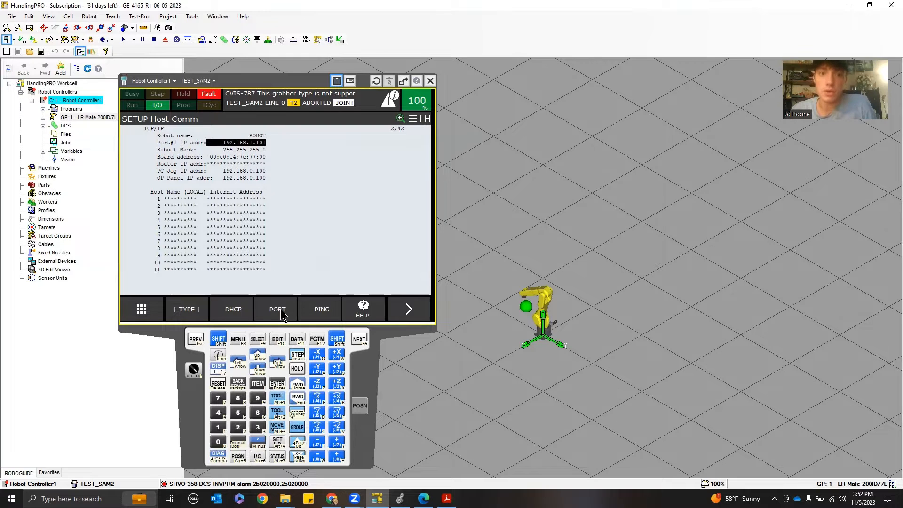
pyautogui.press('Up')
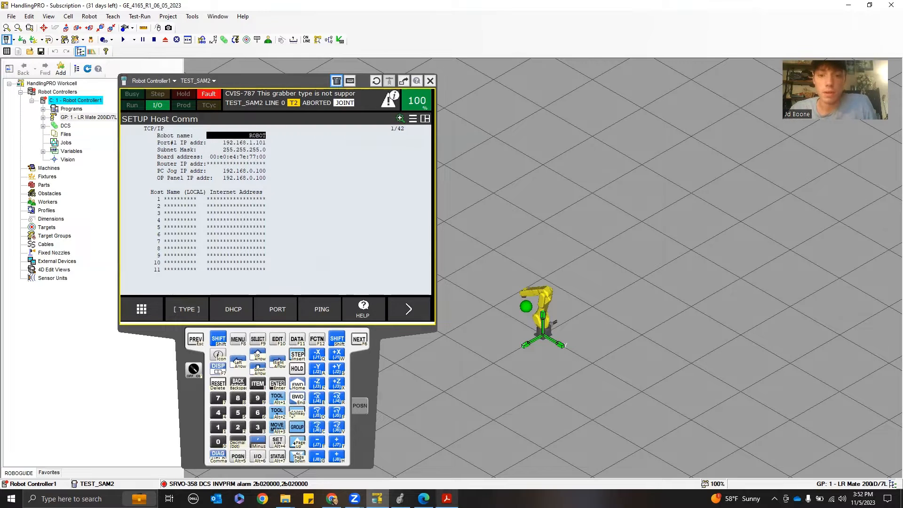
# Switch to the EtherNet/IP manual PDF and highlight the passage on port 1 (CD38A) and port 2 (CD38B)
pyautogui.click(447, 499)
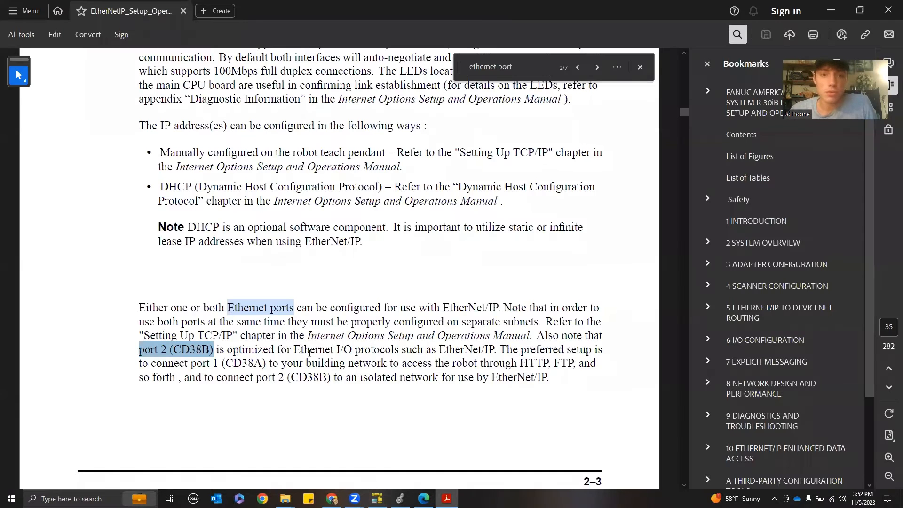
pyautogui.click(215, 351)
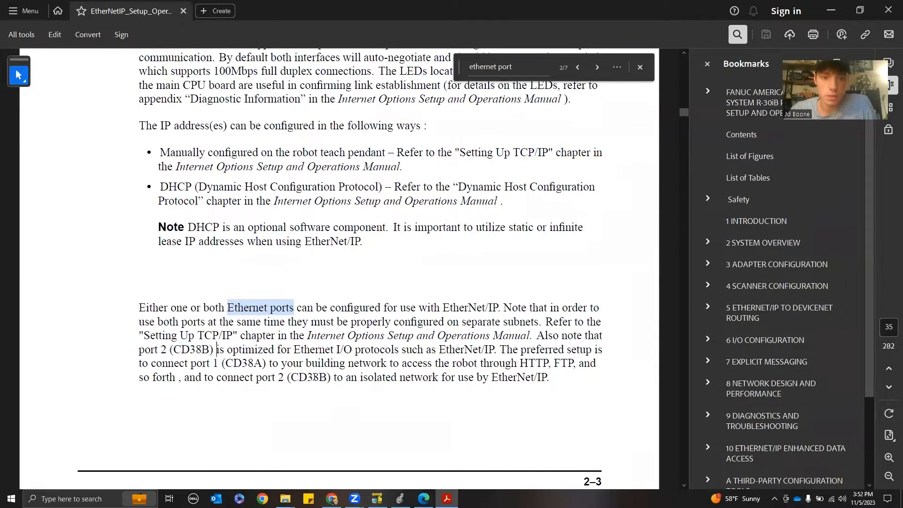
pyautogui.moveTo(268, 363); pyautogui.dragTo(190, 363)
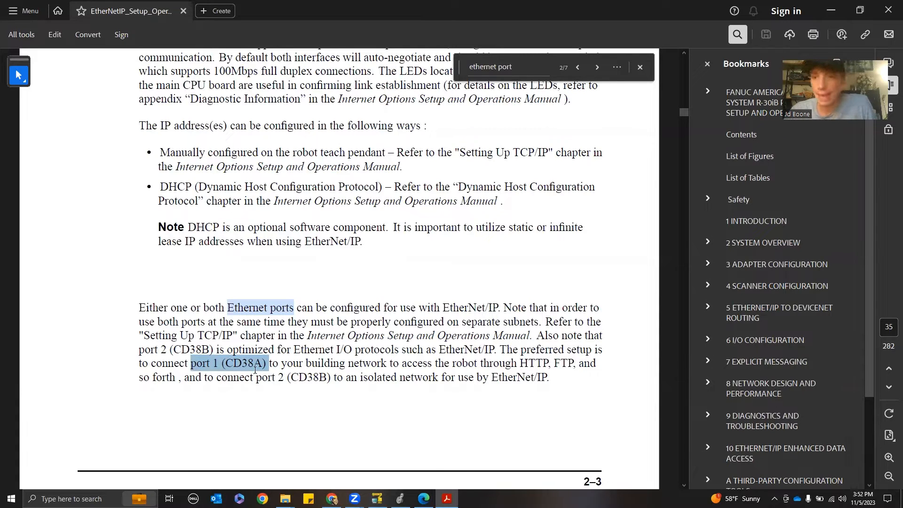
pyautogui.moveTo(215, 350); pyautogui.dragTo(152, 349)
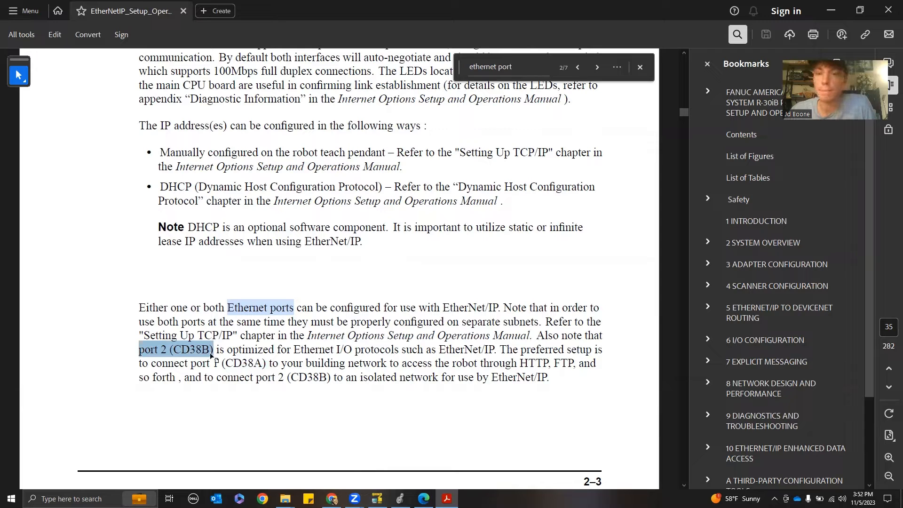
# Return to HandlingPRO and toggle the Host Comm screen between port 1 and port 2 settings
pyautogui.moveTo(377, 499)
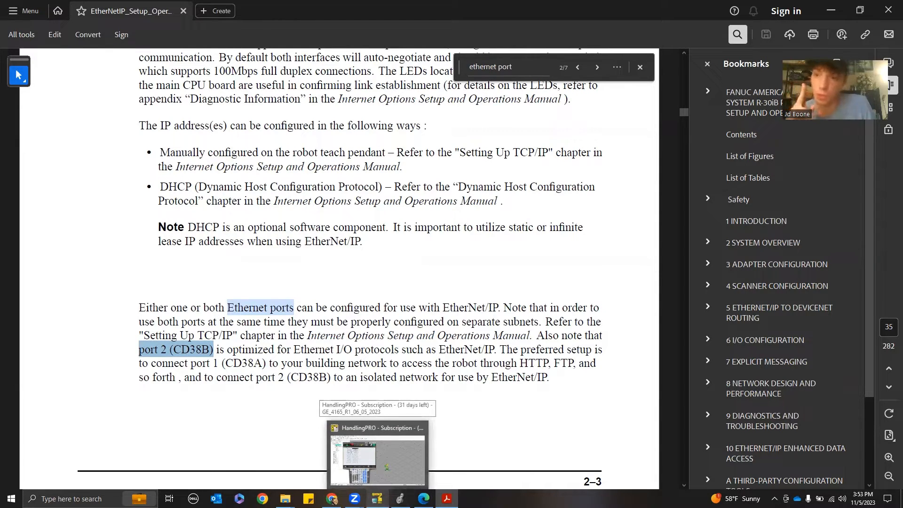
pyautogui.click(378, 459)
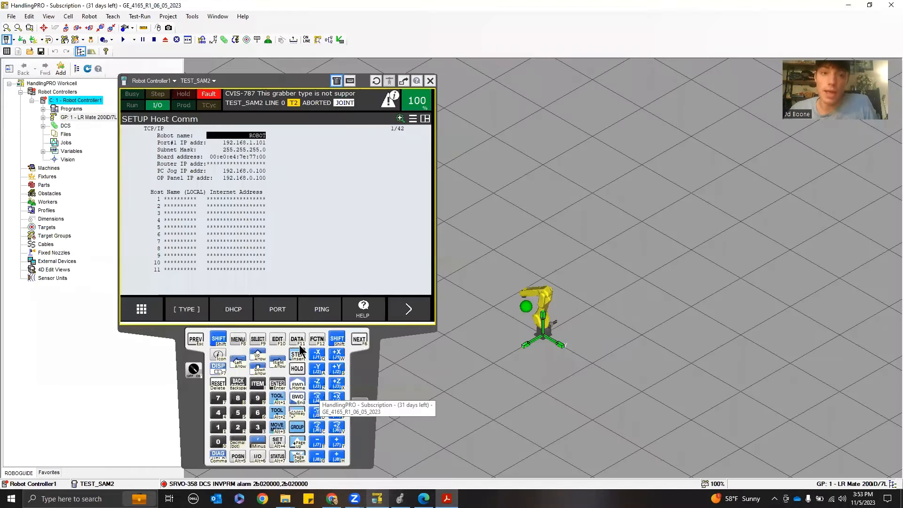
pyautogui.click(278, 311)
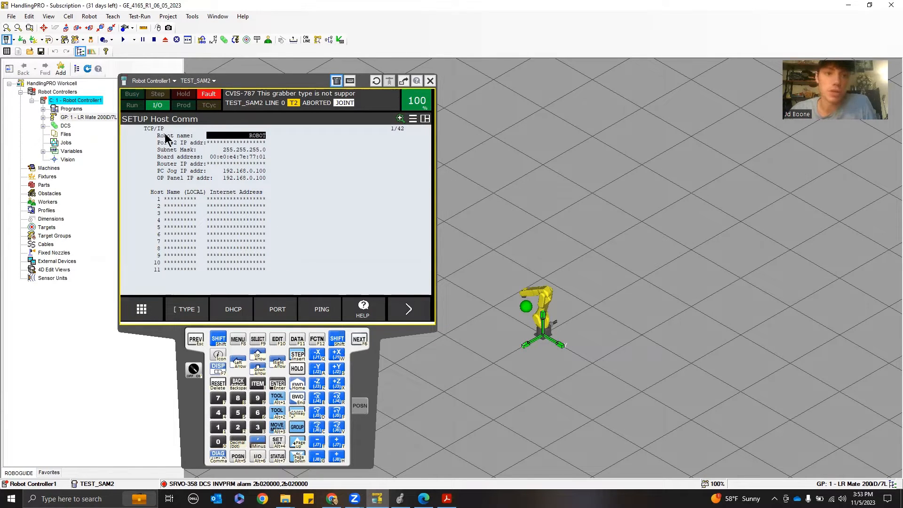
pyautogui.click(268, 304)
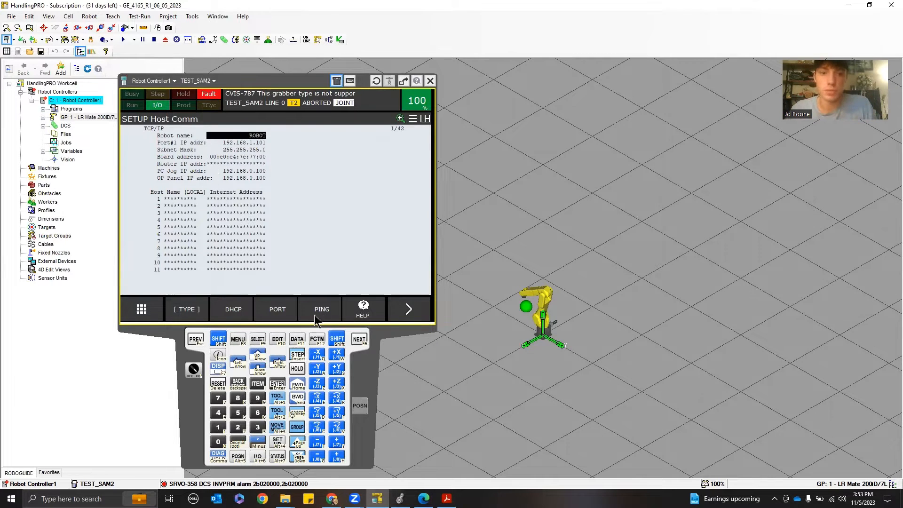
pyautogui.click(282, 309)
pyautogui.click(280, 315)
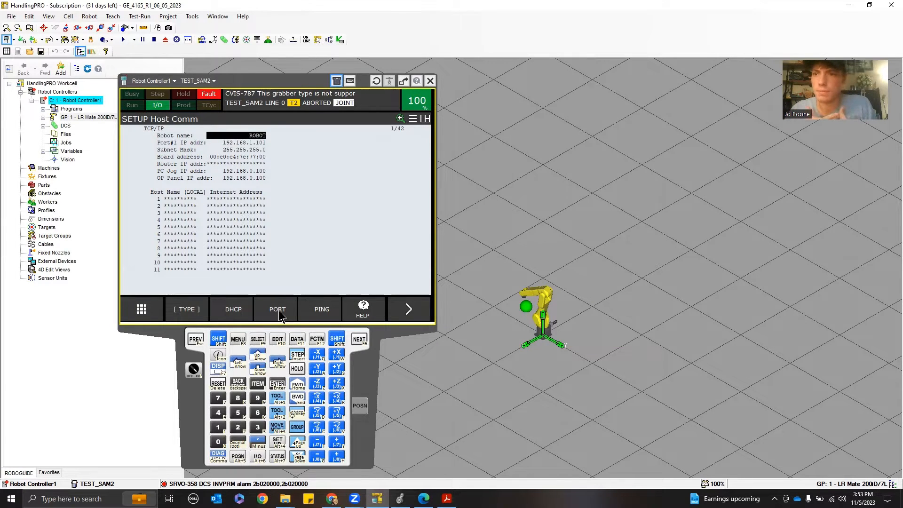
# Go back to the Setup Protocols list and move the cursor down to HTTP
pyautogui.click(198, 339)
pyautogui.click(167, 165)
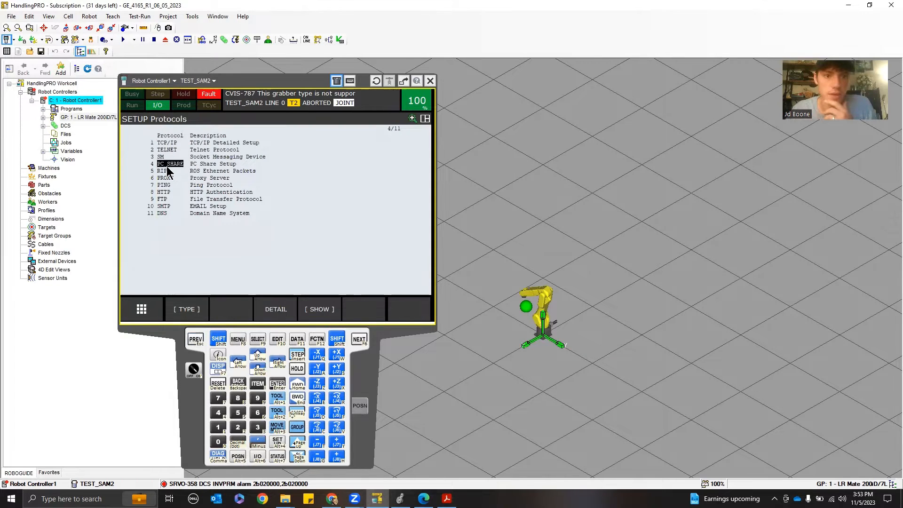
pyautogui.click(166, 172)
pyautogui.press('Escape')
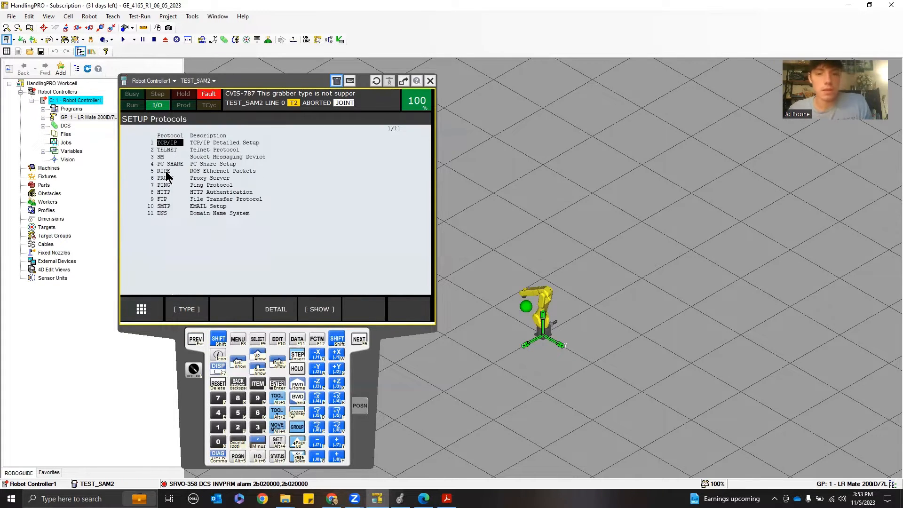
pyautogui.press('Up')
pyautogui.press('Down')
pyautogui.press('Down')
pyautogui.press('Down')
pyautogui.press('Down')
pyautogui.press('Down')
pyautogui.press('Down')
pyautogui.press('Down')
pyautogui.press('Down')
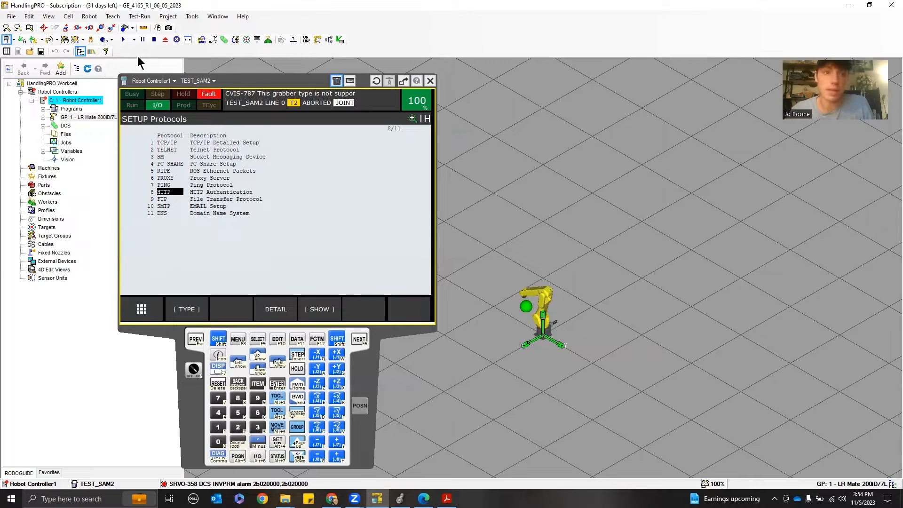
pyautogui.click(89, 16)
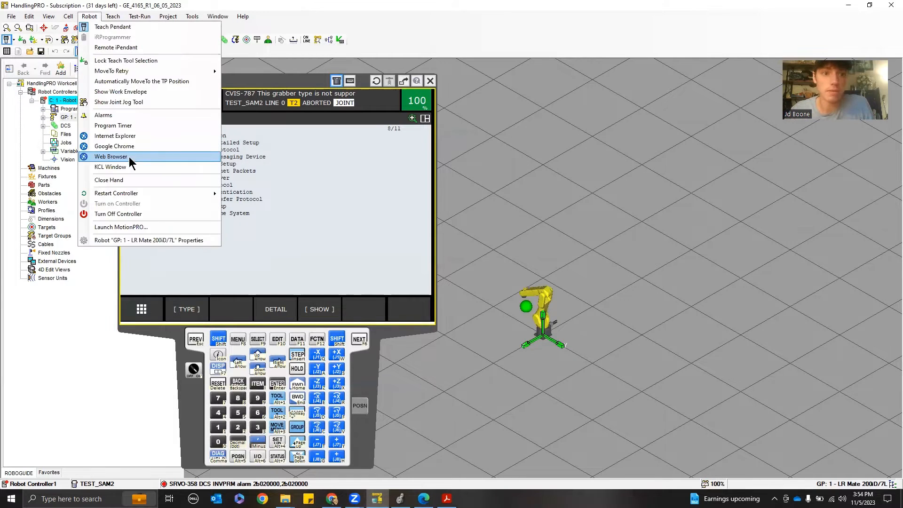
pyautogui.click(129, 157)
pyautogui.click(546, 302)
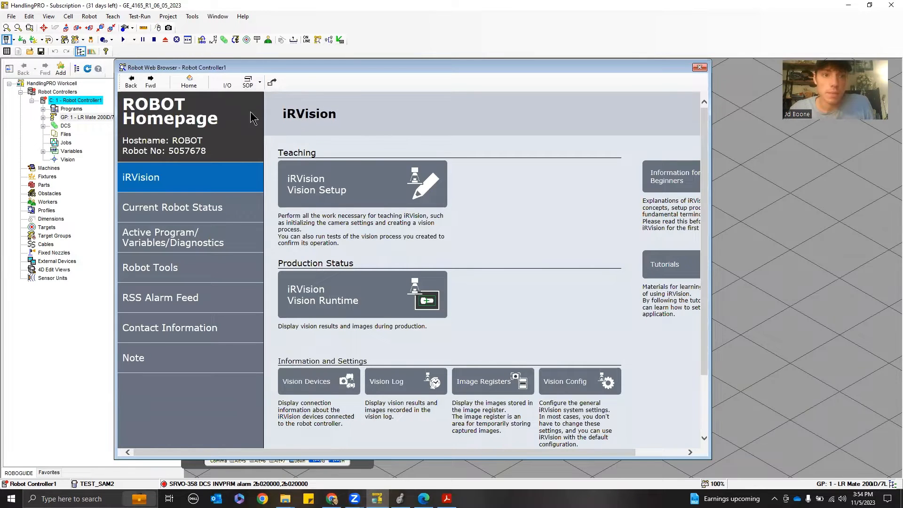
pyautogui.click(700, 68)
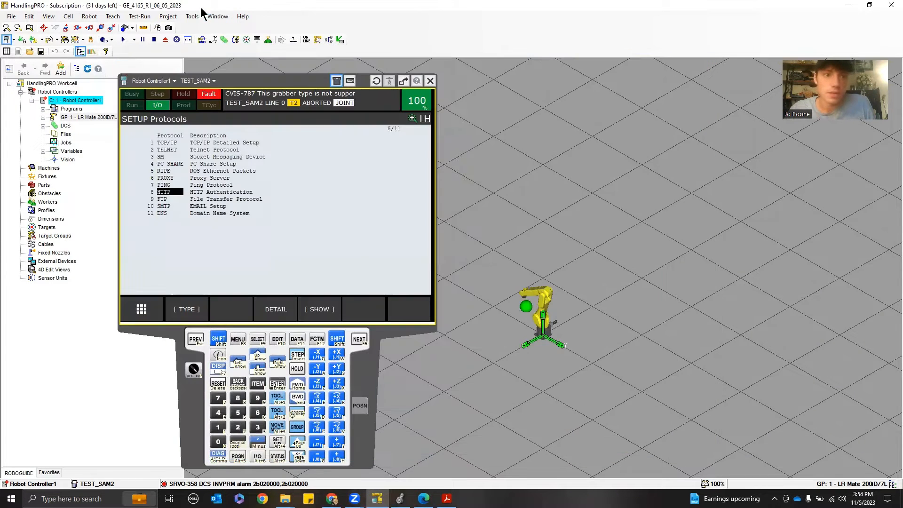
# Open the robot homepage in Internet Explorer from the Robot menu and reposition the browser window
pyautogui.click(90, 16)
pyautogui.click(145, 136)
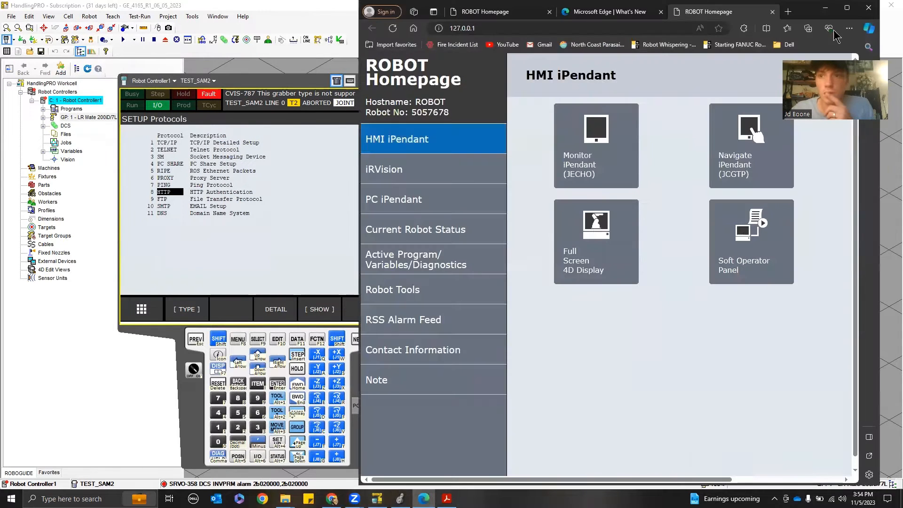
pyautogui.moveTo(794, 14); pyautogui.dragTo(653, 55)
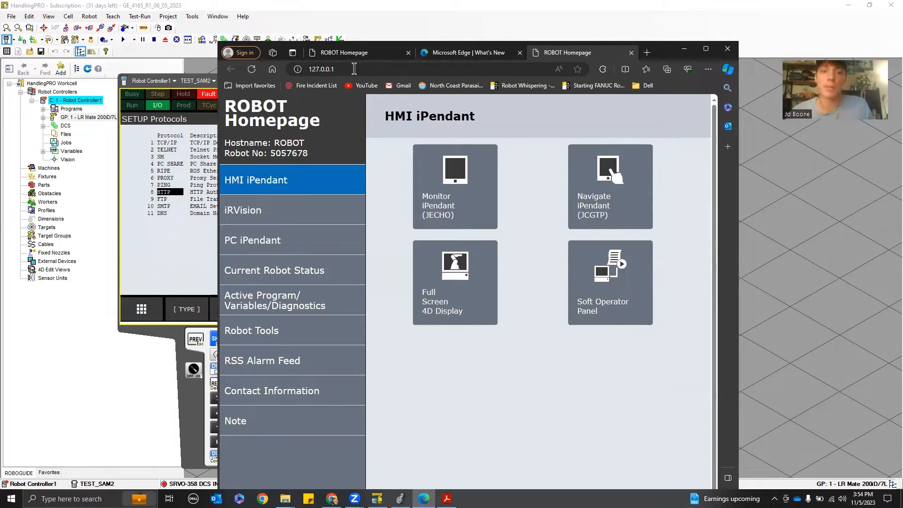
# Open the Digital I/O comments page under Robot Tools and scroll through the DI/DO list
pyautogui.click(285, 336)
pyautogui.click(470, 200)
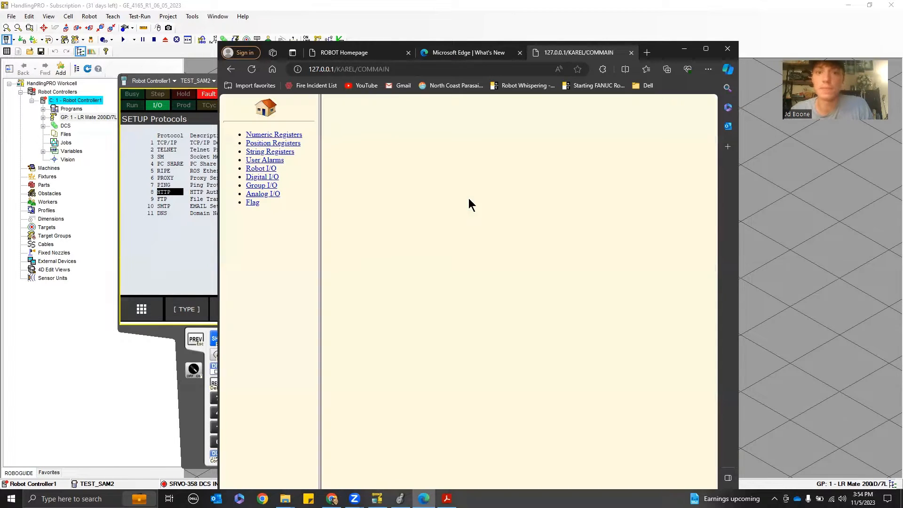
pyautogui.click(258, 179)
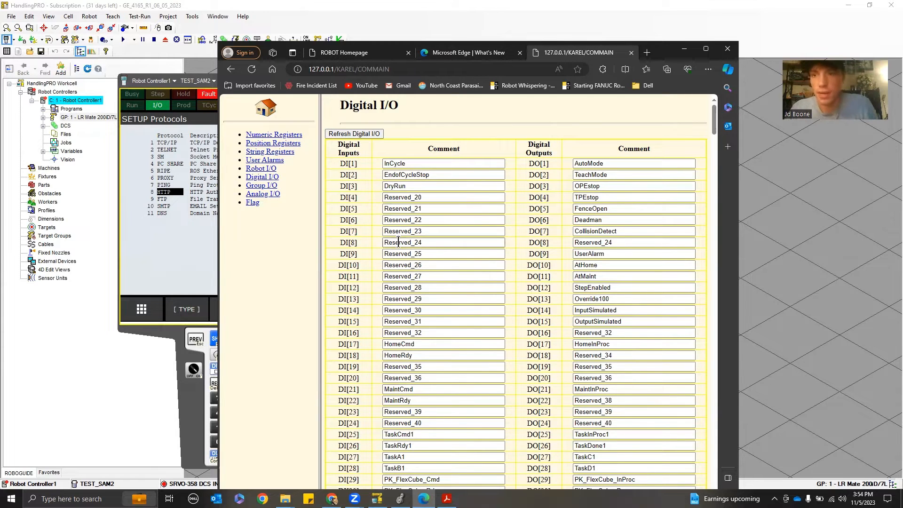
pyautogui.scroll(-8, 520, 231)
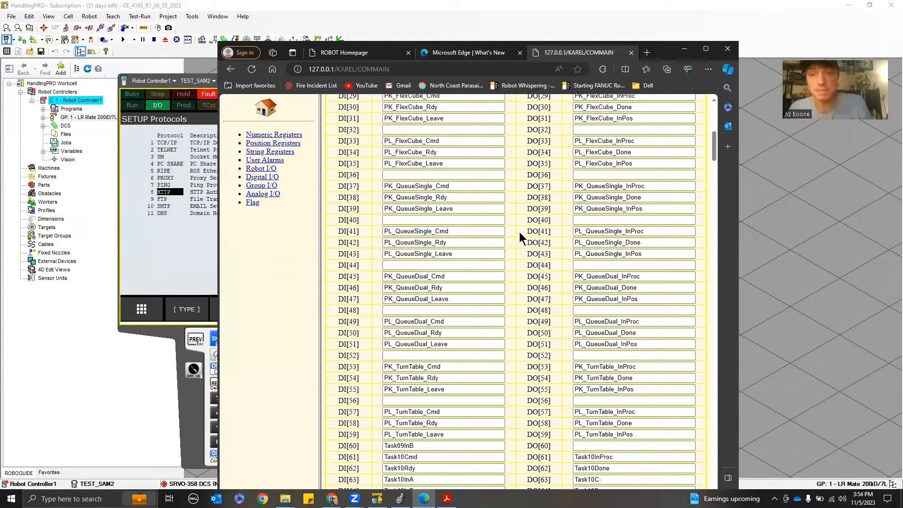
pyautogui.scroll(-11, 522, 216)
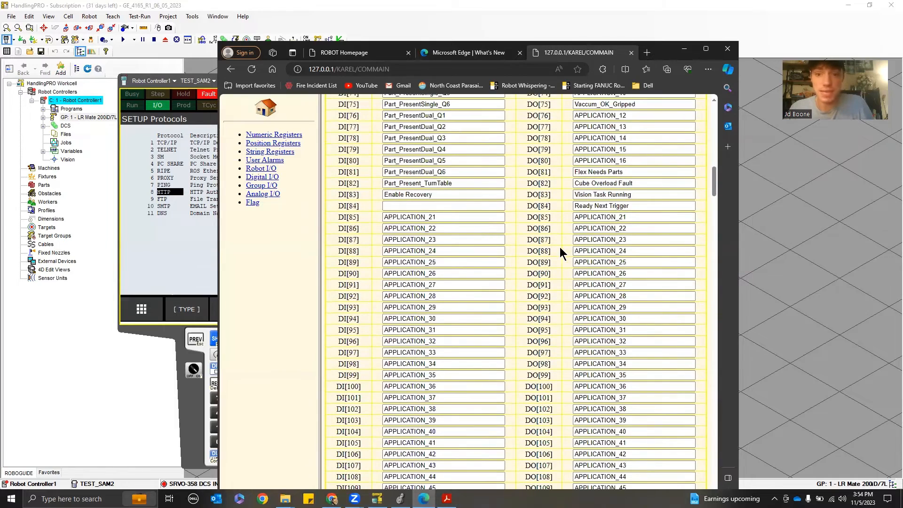
pyautogui.scroll(8, 559, 247)
pyautogui.scroll(10, 513, 196)
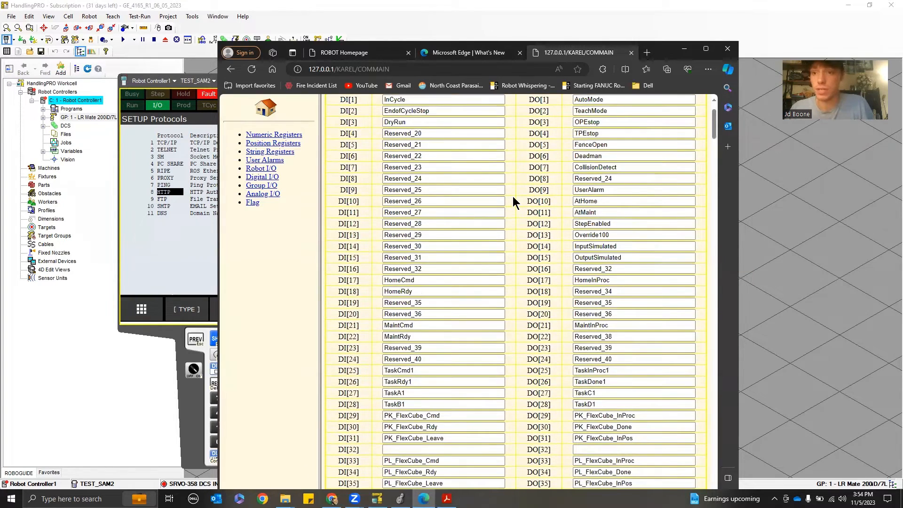
pyautogui.scroll(2, 512, 197)
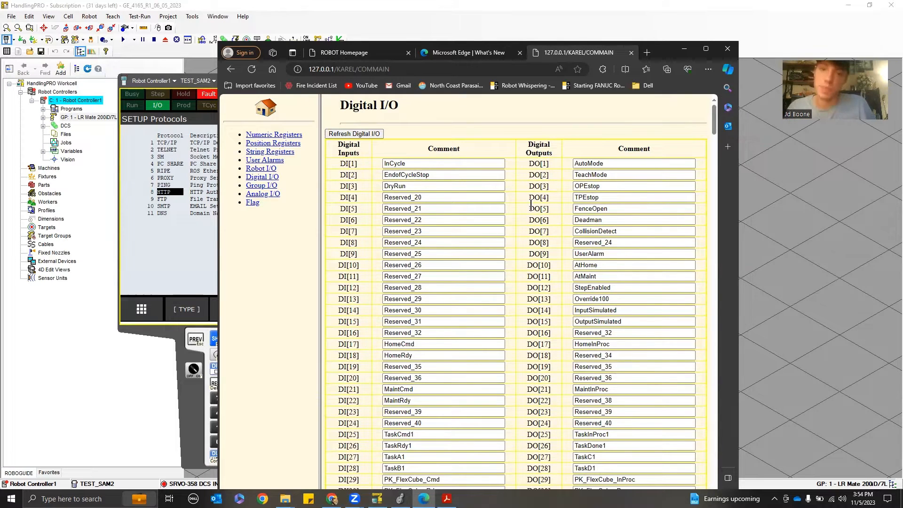
# Go back to the robot homepage, open its iRVision section, and minimize the browser
pyautogui.click(230, 70)
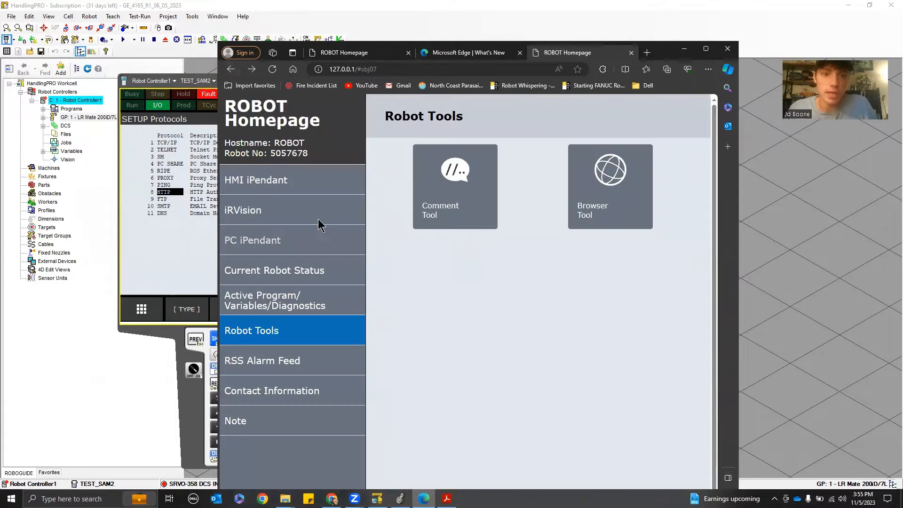
pyautogui.click(291, 210)
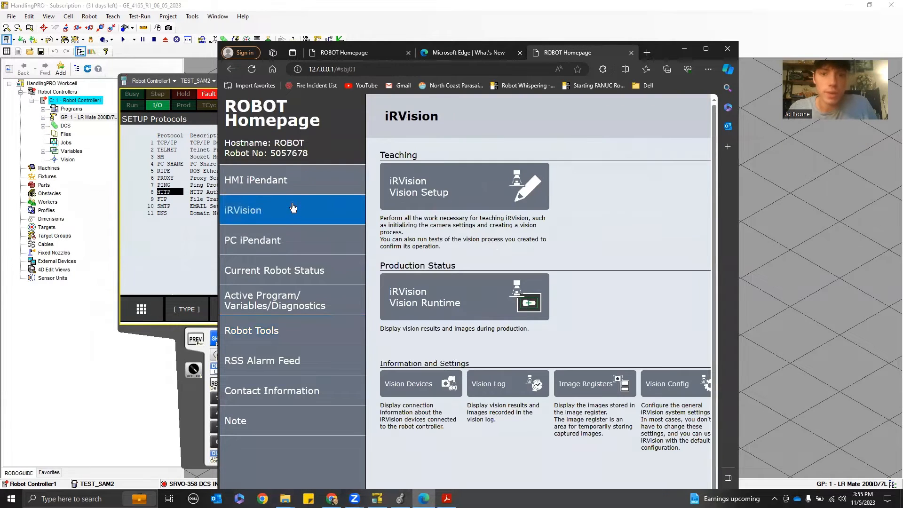
pyautogui.click(684, 48)
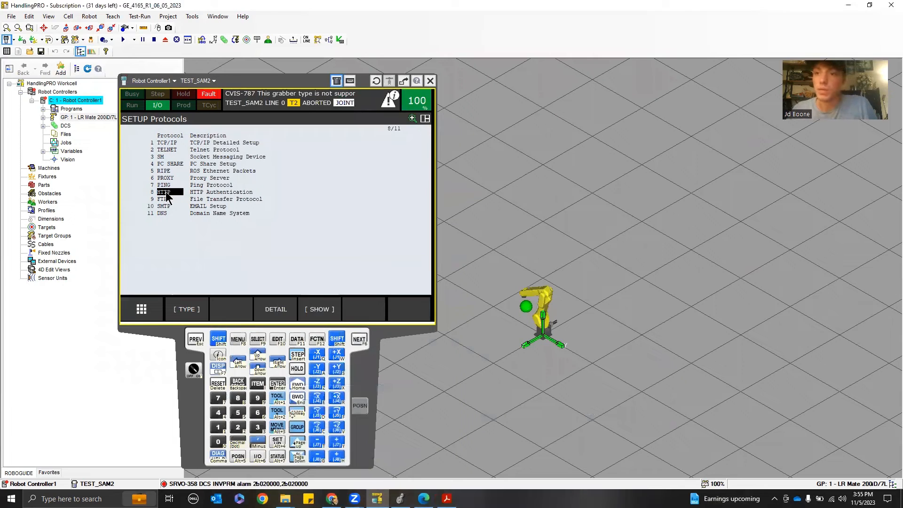
# Open HTTP Setup and move the cursor through the protected resources list
pyautogui.click(167, 194)
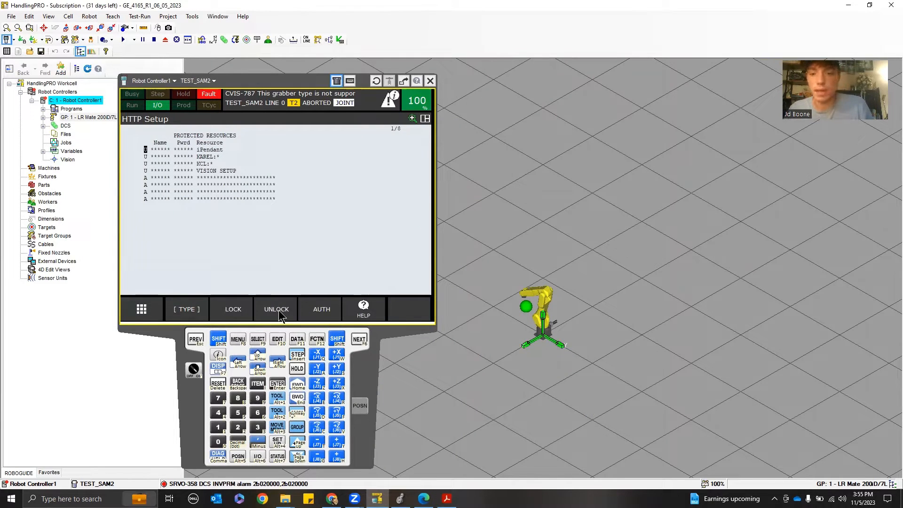
pyautogui.press('Down')
pyautogui.press('Down')
pyautogui.press('Down')
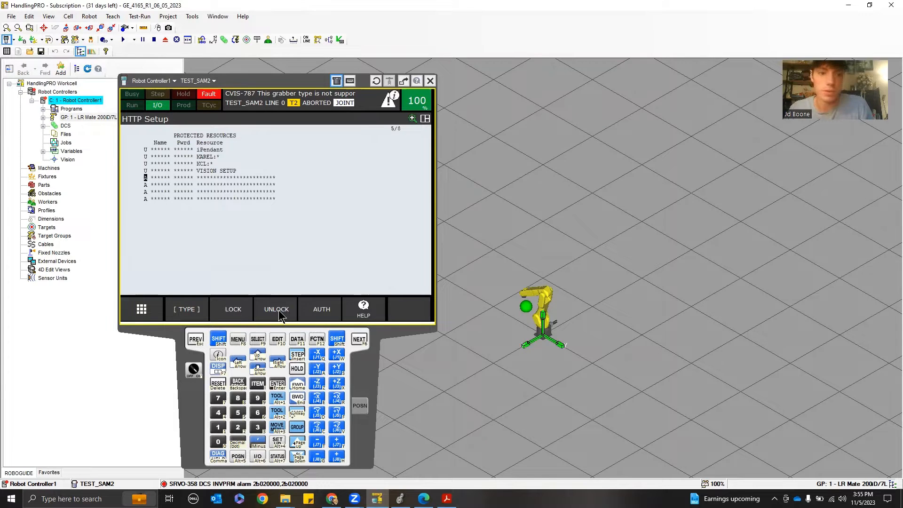
pyautogui.press('Up')
pyautogui.press('Up')
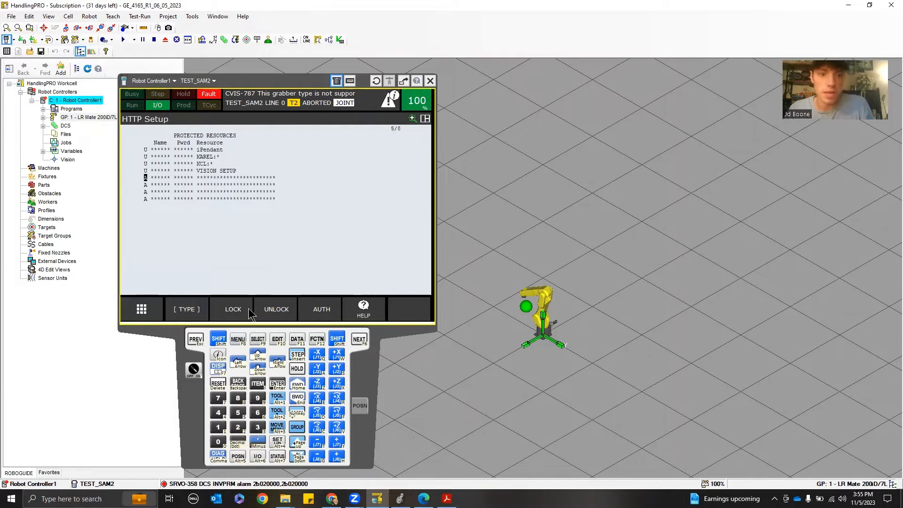
# Lock the KAREL and KCL protected resources and unlock them again
pyautogui.click(242, 313)
pyautogui.press('Up')
pyautogui.click(243, 315)
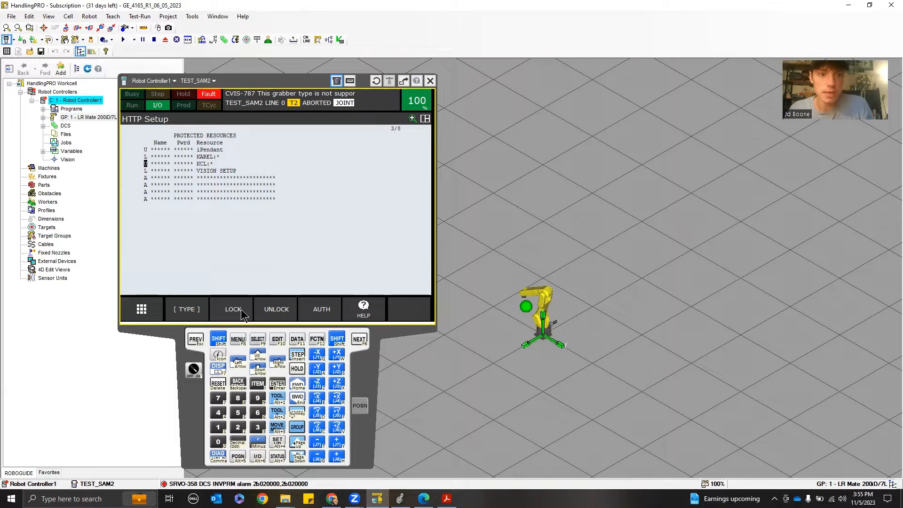
pyautogui.click(280, 311)
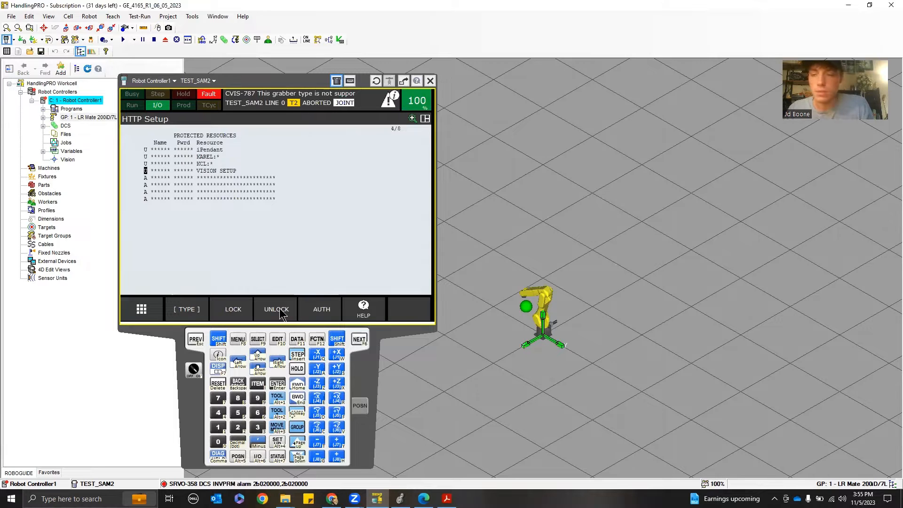
# Return to Setup Protocols and open the TCP/IP detailed setup
pyautogui.click(195, 339)
pyautogui.click(170, 143)
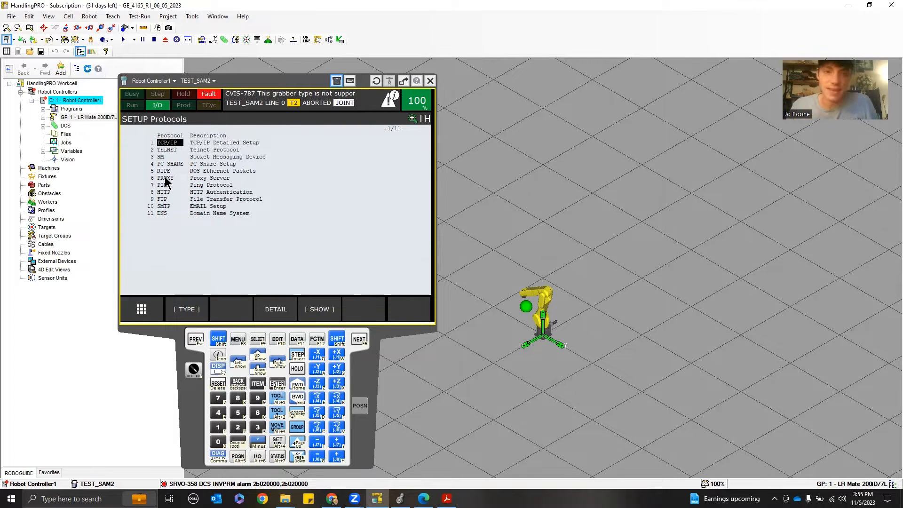
pyautogui.press('Return')
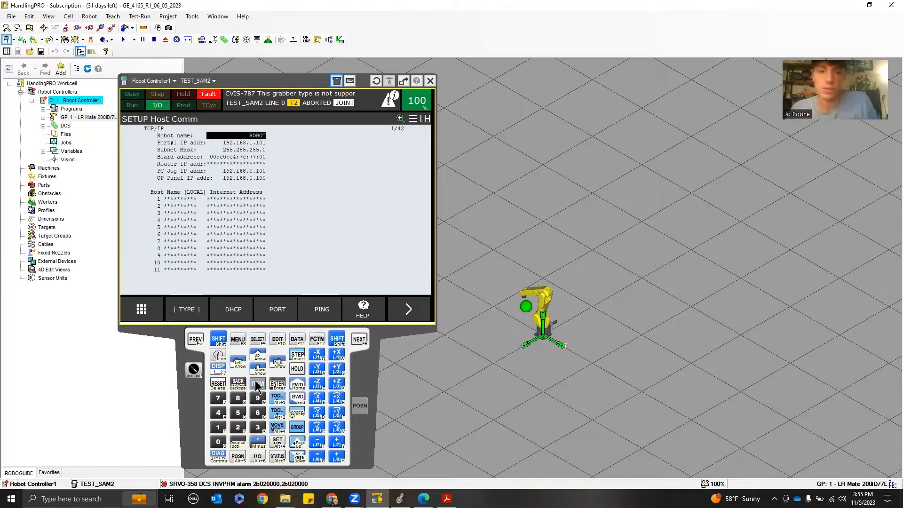
# Open the I/O EtherNet/IP connection list from the pendant menu
pyautogui.click(257, 459)
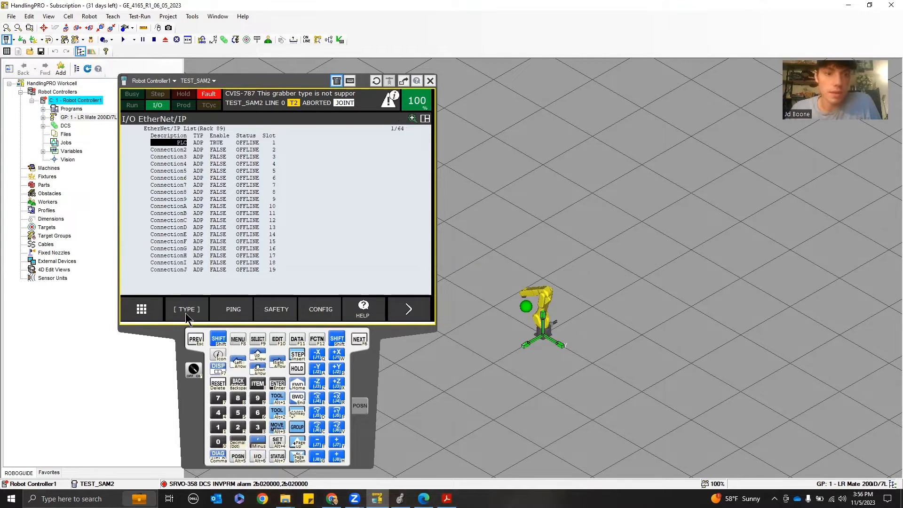
pyautogui.click(238, 340)
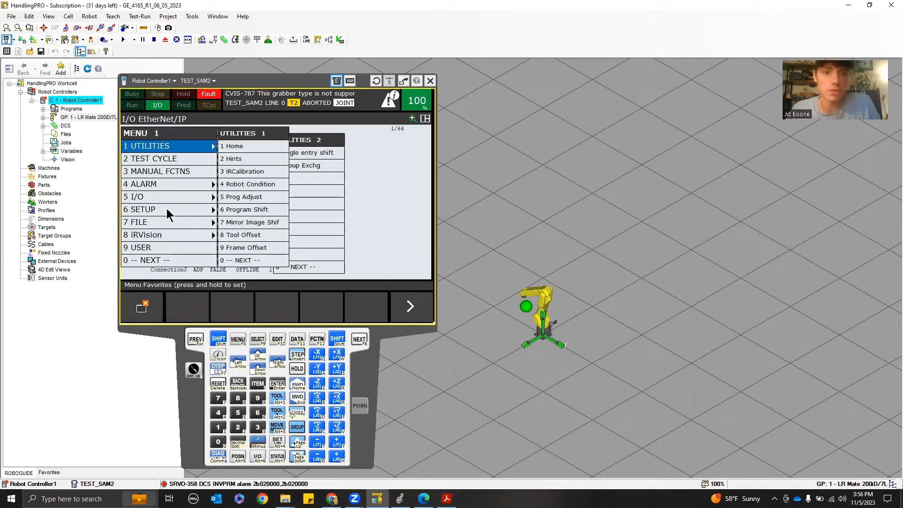
pyautogui.click(147, 196)
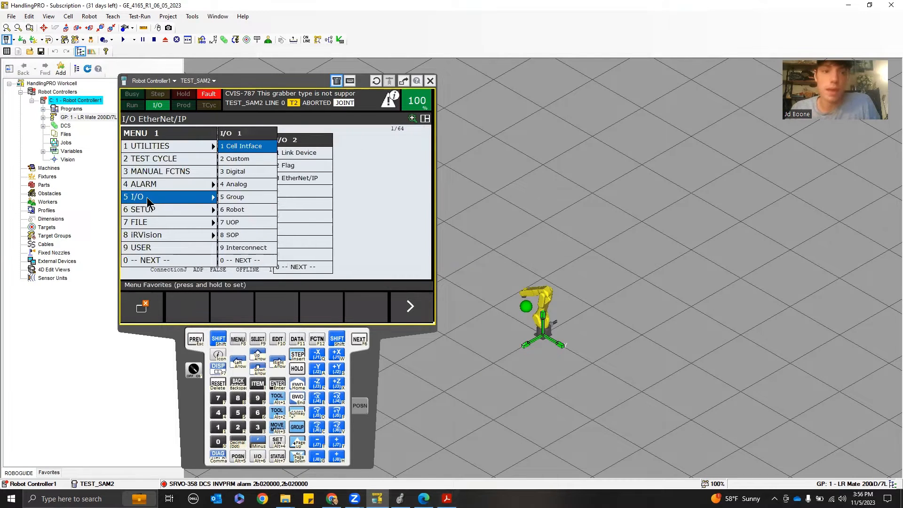
pyautogui.click(236, 260)
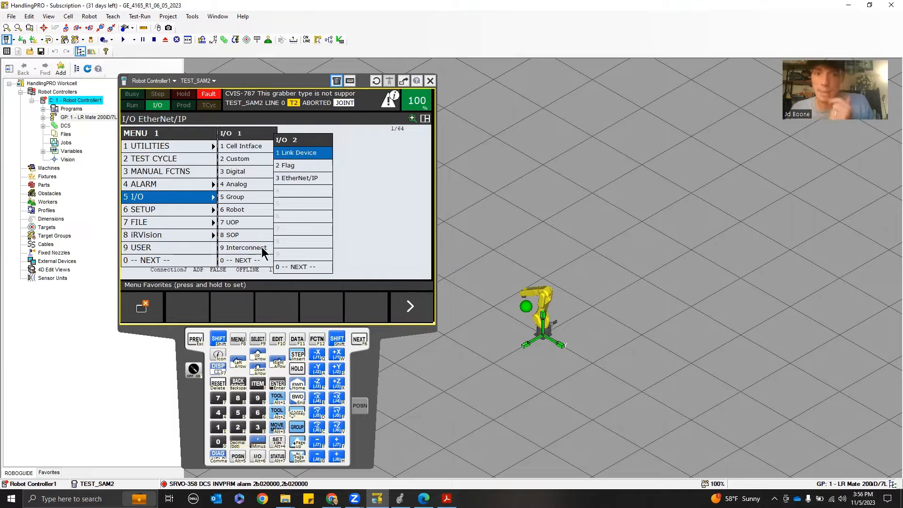
pyautogui.click(301, 181)
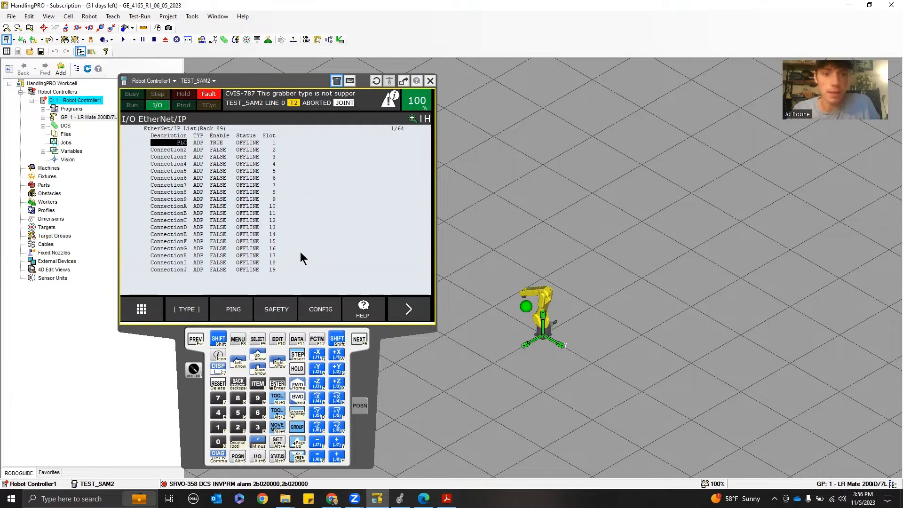
# View the adapter configuration of the PLC EtherNet/IP connection and return to the list
pyautogui.click(319, 315)
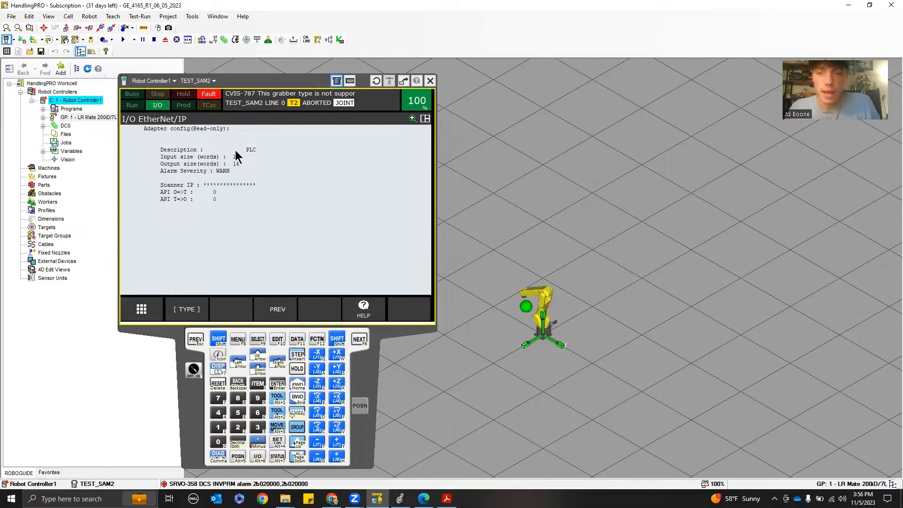
pyautogui.press('Escape')
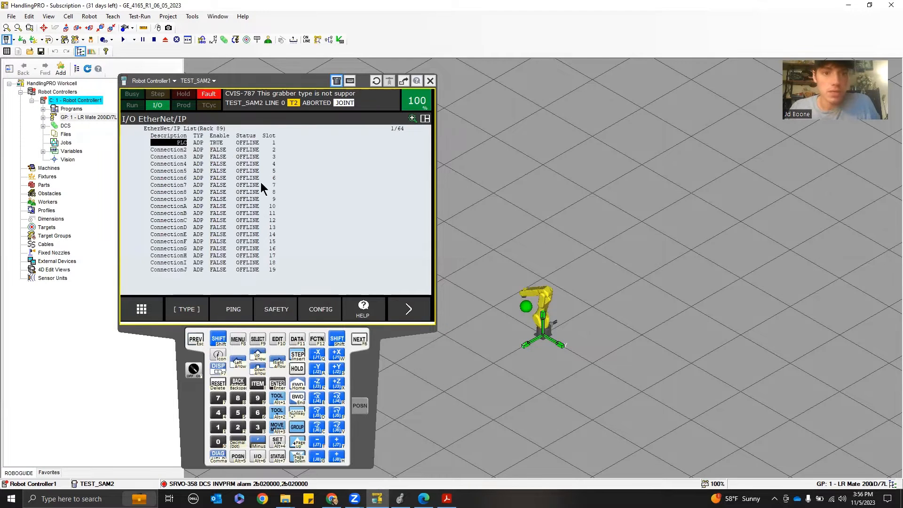
pyautogui.click(321, 309)
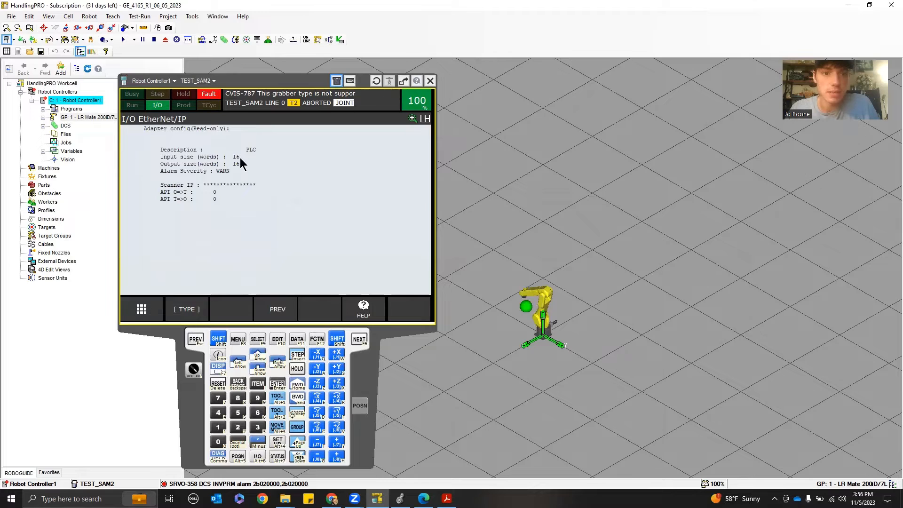
pyautogui.click(195, 340)
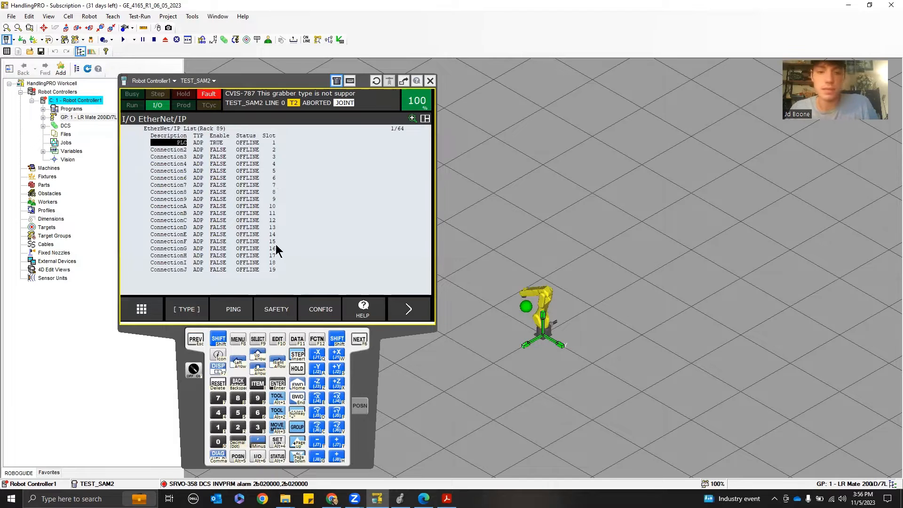
# Switch to Logix Designer and start a new module under the A1, Ethernet node
pyautogui.moveTo(423, 498)
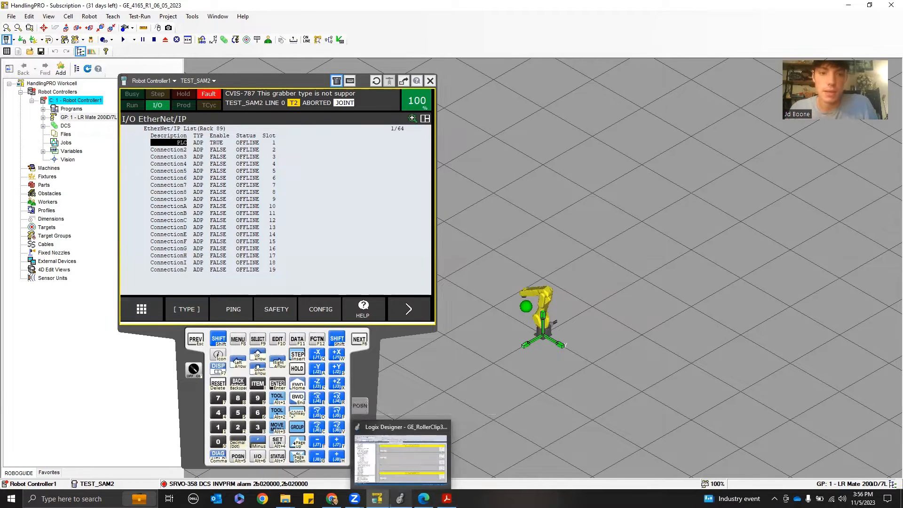
pyautogui.click(400, 498)
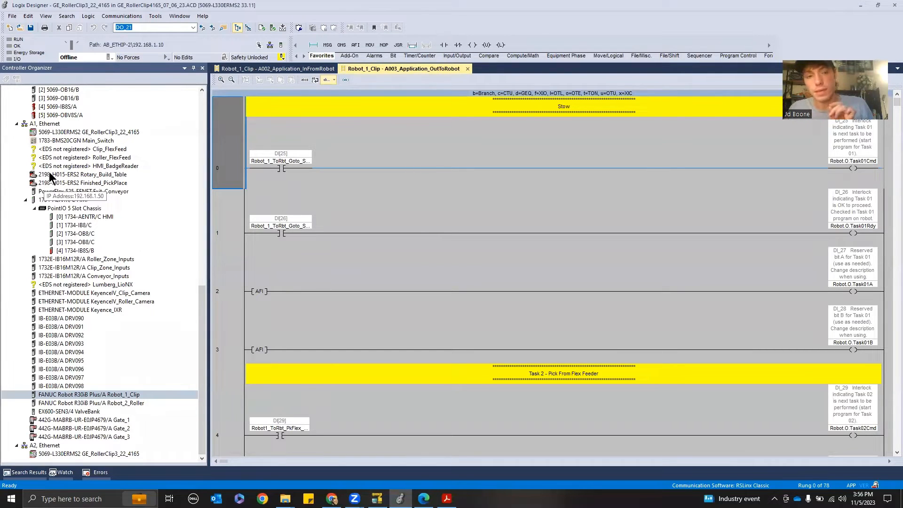
pyautogui.click(53, 125)
pyautogui.rightClick(52, 125)
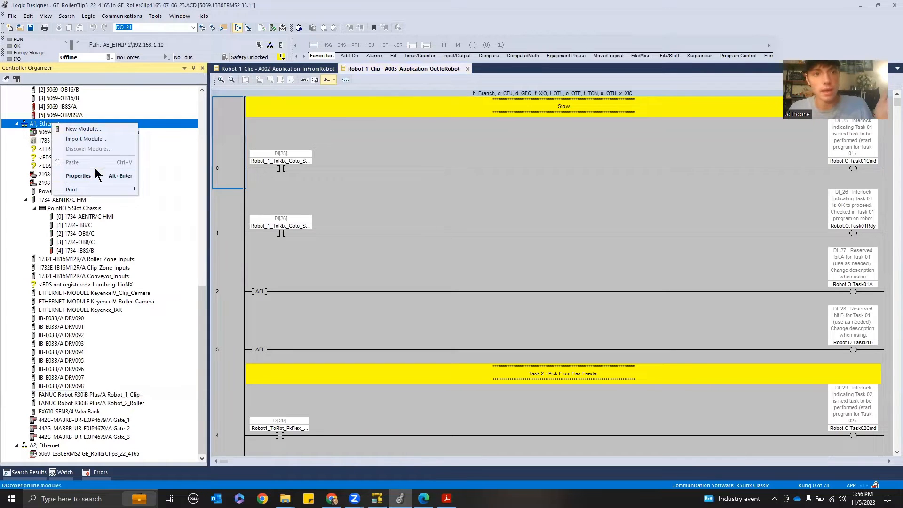
pyautogui.click(90, 129)
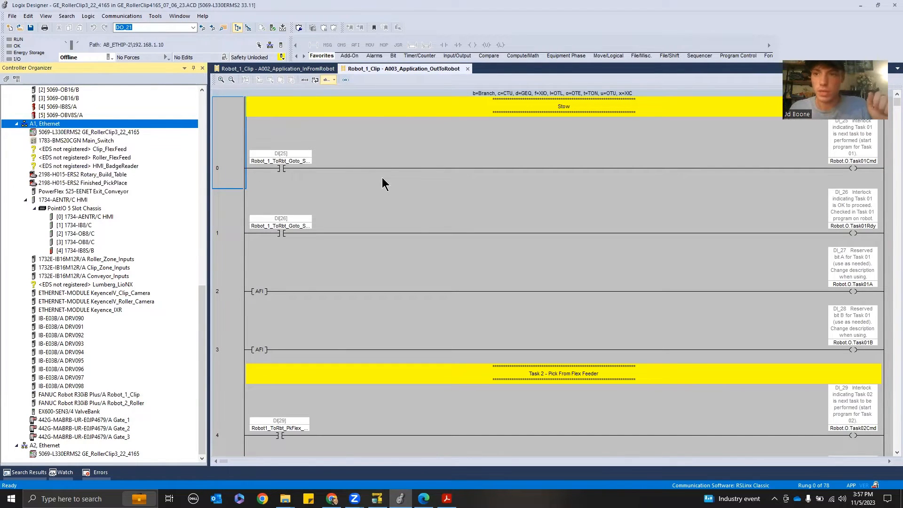
# Filter the module catalog to FANUC vendors and create a FANUC Robot R30iB Plus module
pyautogui.click(457, 147)
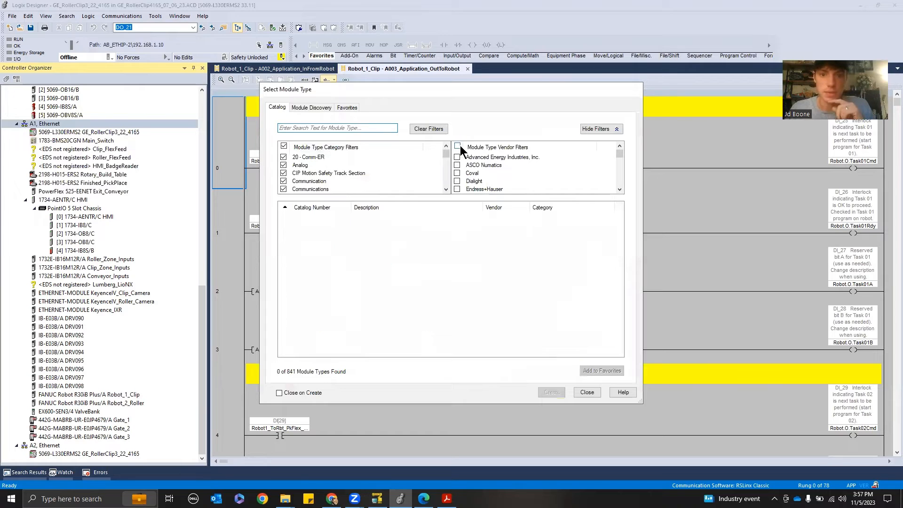
pyautogui.click(457, 173)
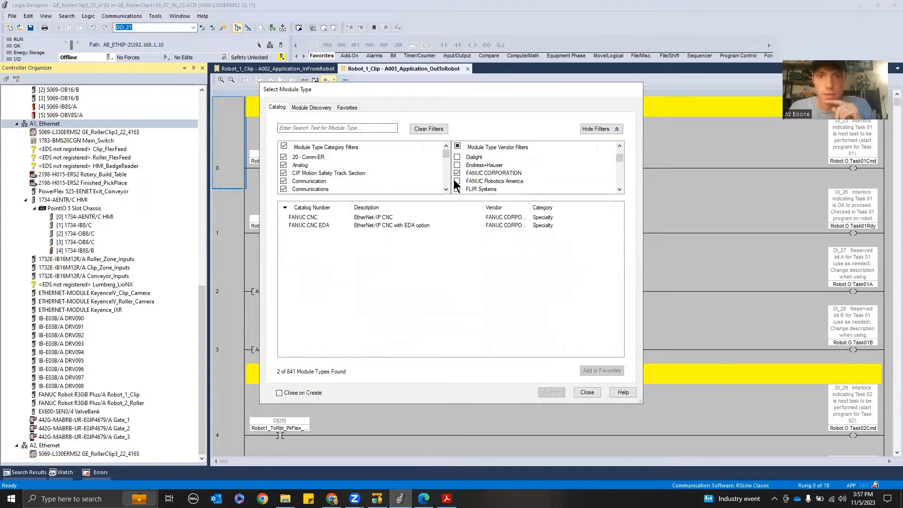
pyautogui.click(457, 181)
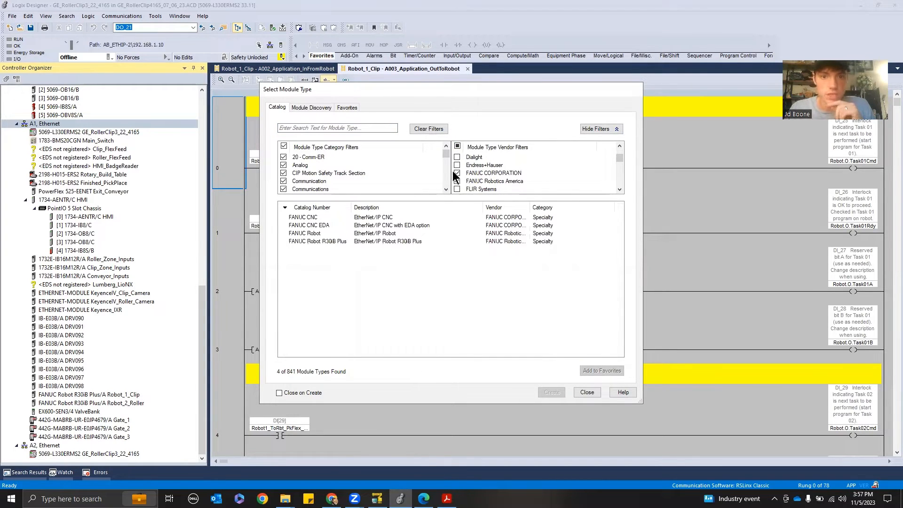
pyautogui.click(313, 242)
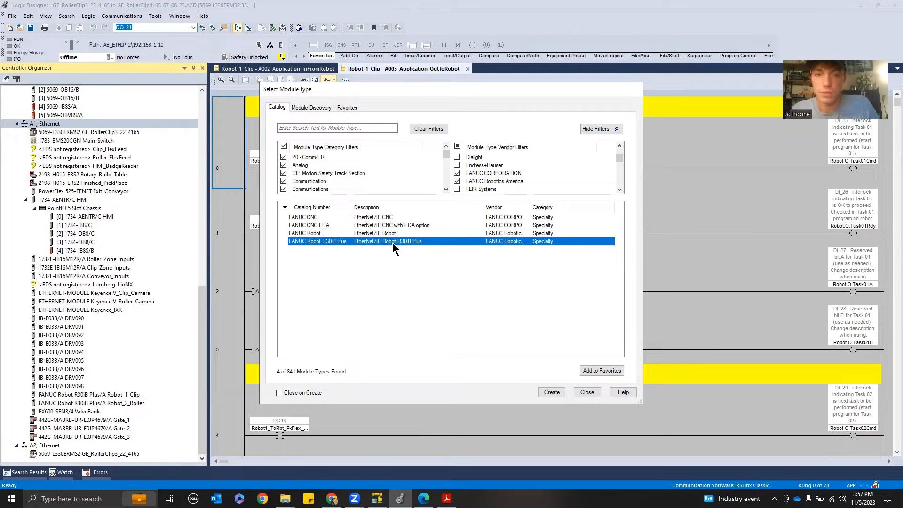
pyautogui.click(558, 394)
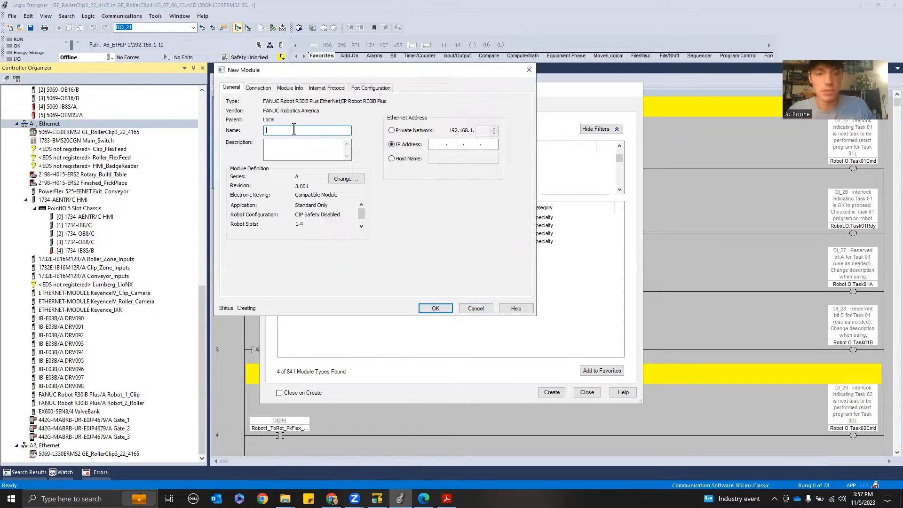
# Name the module Robot_1_Clip and choose the Private Network address option
pyautogui.write('Robo')
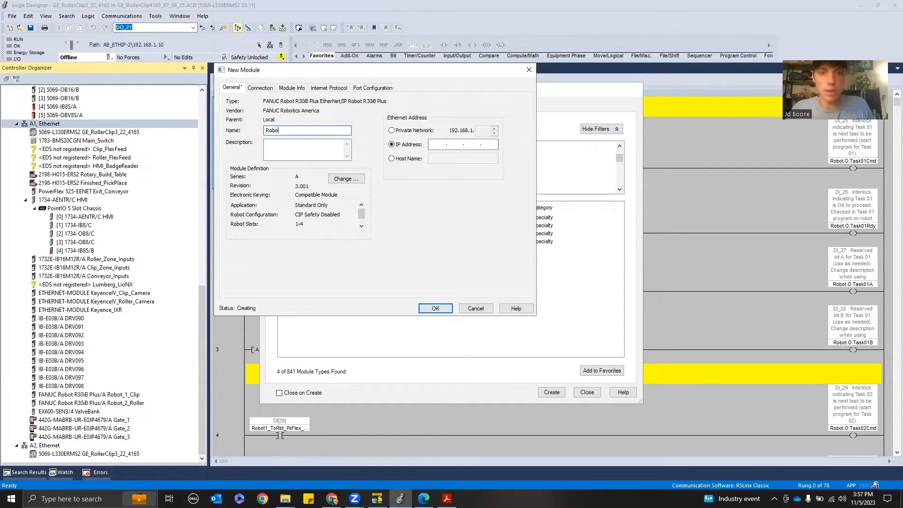
pyautogui.write('t_1_Clikp')
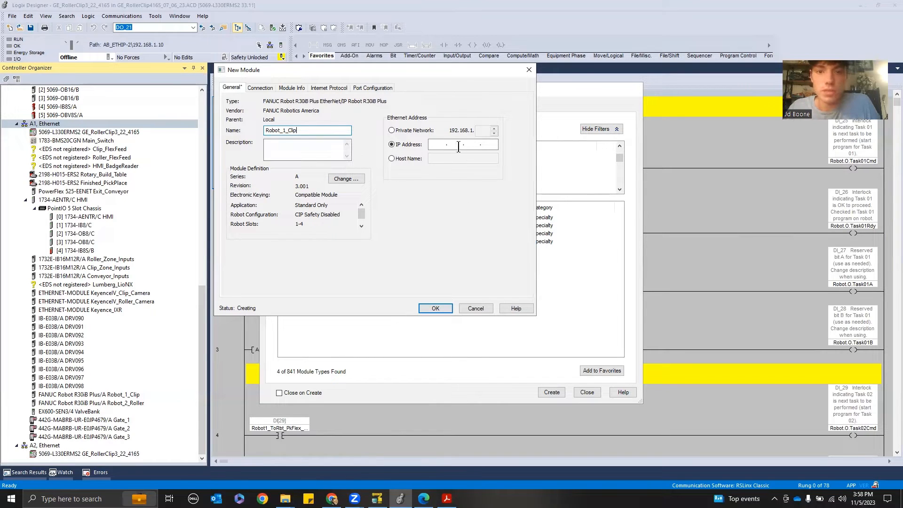
pyautogui.click(395, 130)
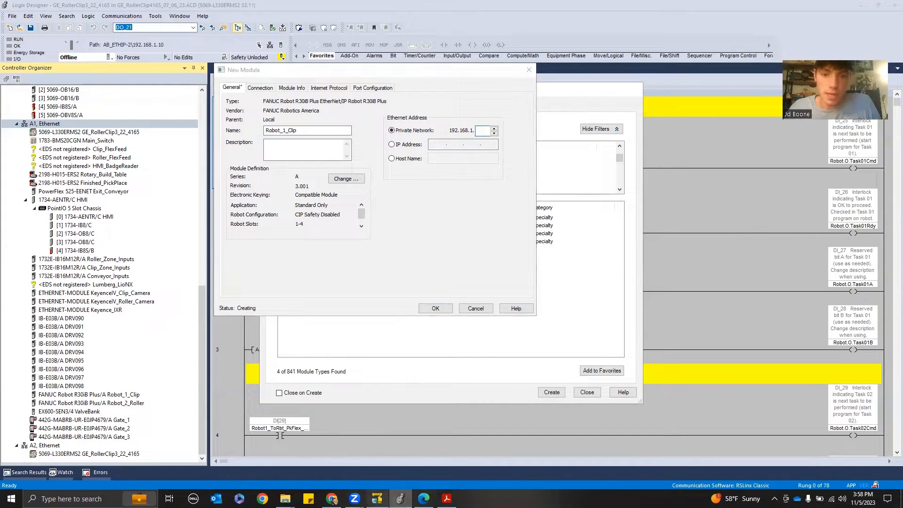
# Return to HandlingPRO and open the TCP/IP host communication setup from the Setup menu
pyautogui.click(400, 499)
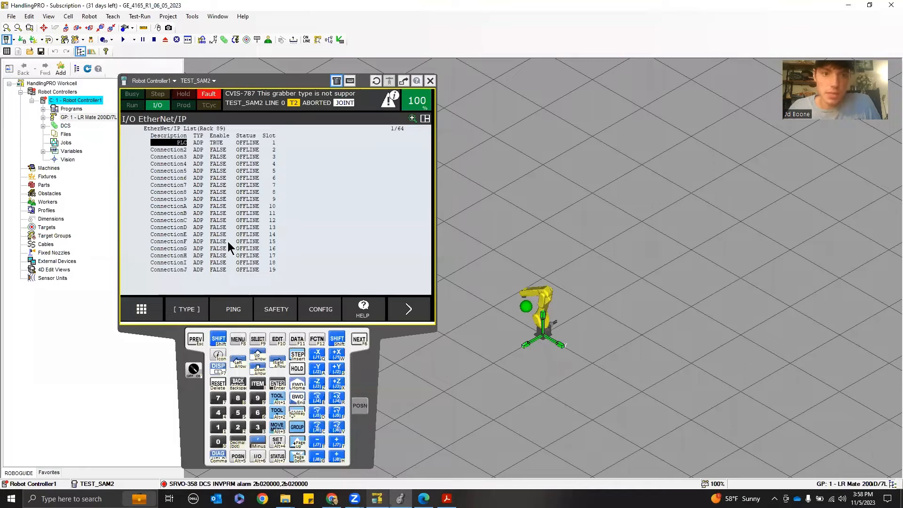
pyautogui.click(238, 339)
pyautogui.click(160, 209)
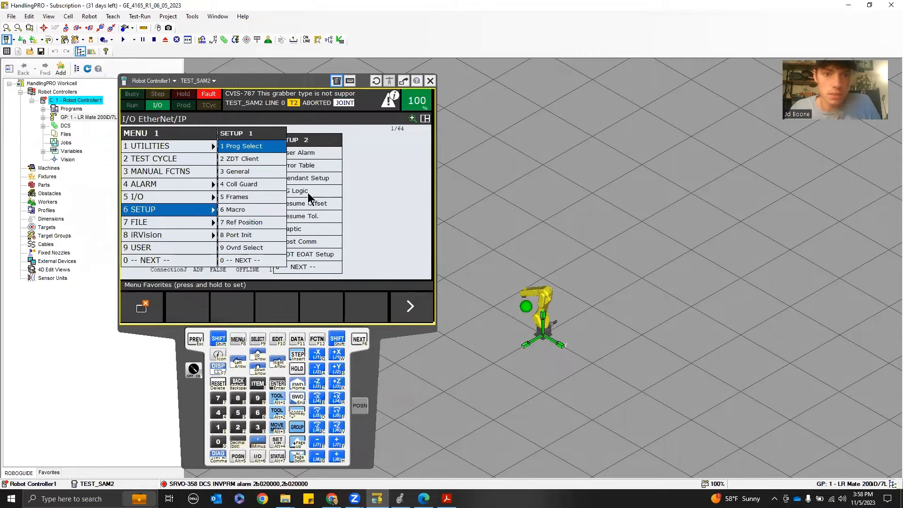
pyautogui.click(311, 243)
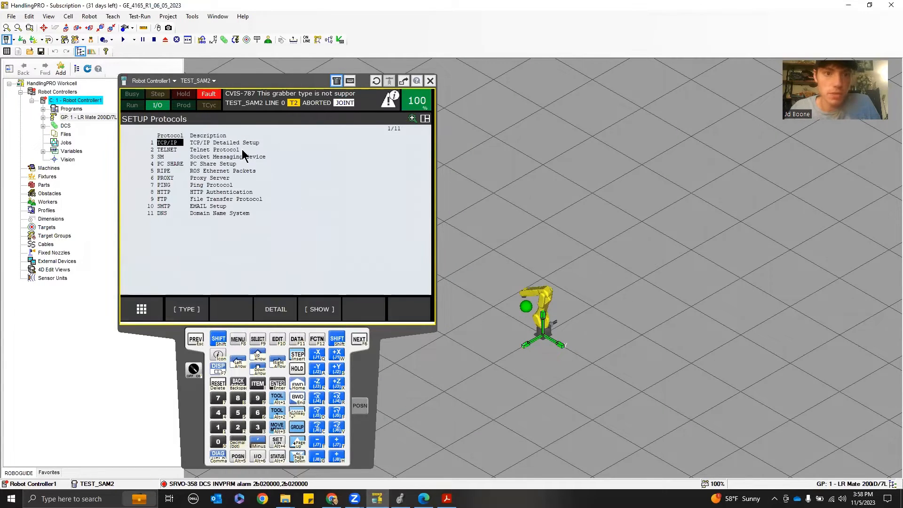
pyautogui.click(197, 150)
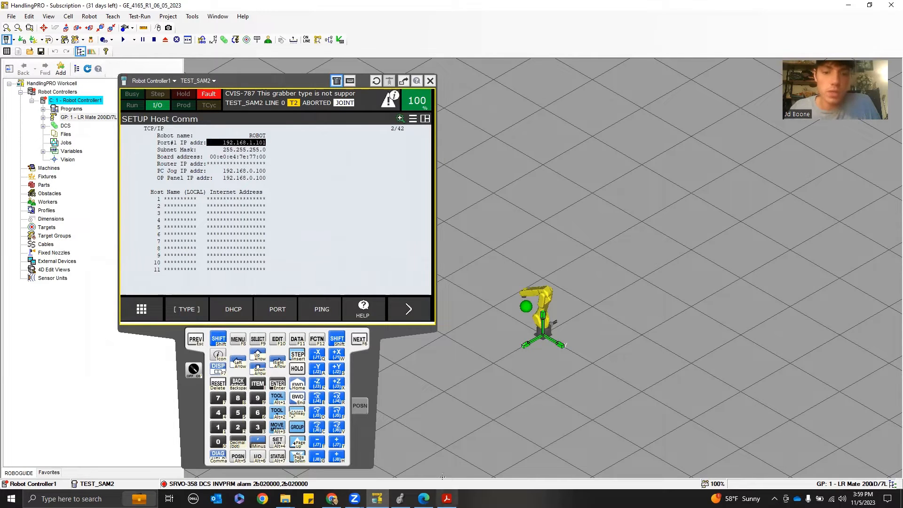
# Switch to Logix Designer and set the module's private network address to 192.168.1.101
pyautogui.click(400, 499)
pyautogui.click(482, 130)
pyautogui.write('101')
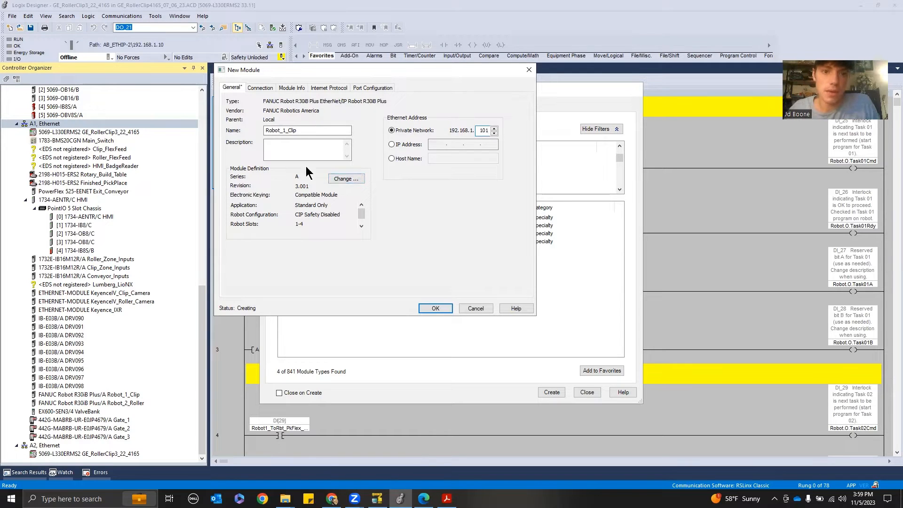
# Open the module definition and set the robot configuration to CIP Safety Enabled
pyautogui.click(346, 179)
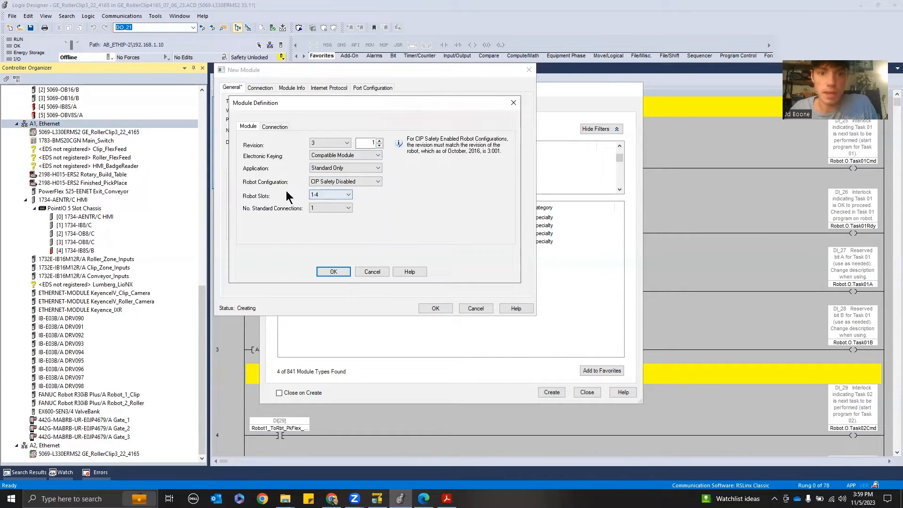
pyautogui.click(379, 182)
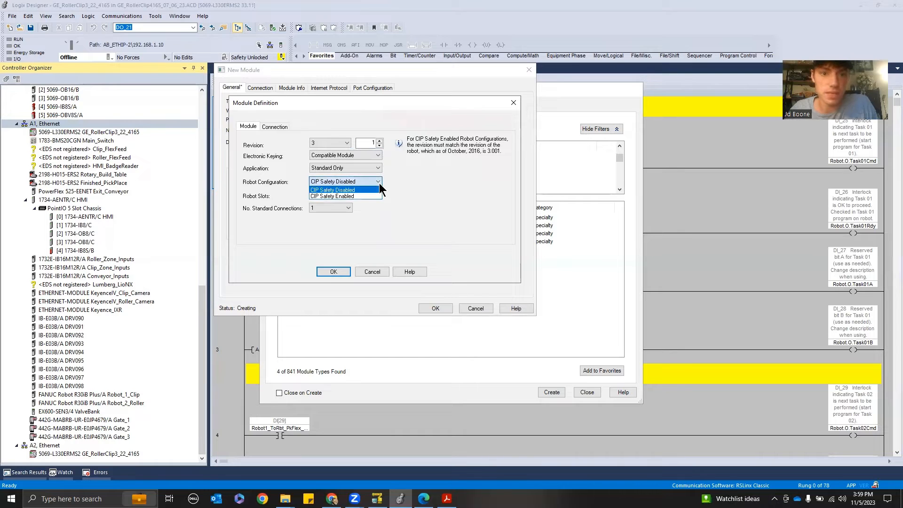
pyautogui.click(379, 190)
pyautogui.click(378, 182)
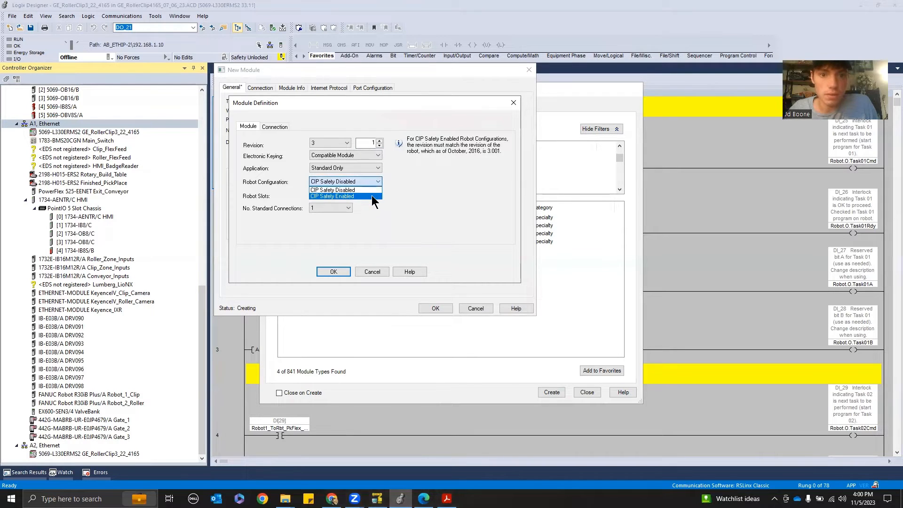
pyautogui.click(373, 183)
pyautogui.click(374, 182)
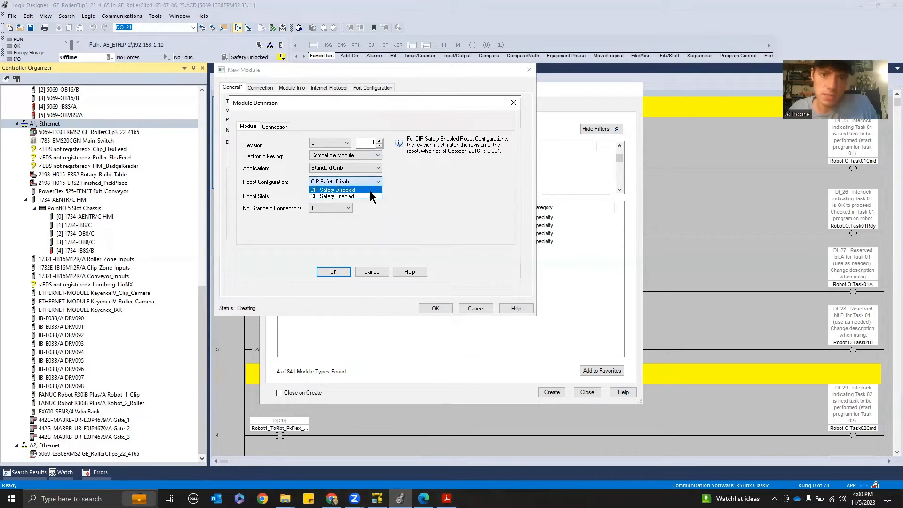
pyautogui.click(367, 194)
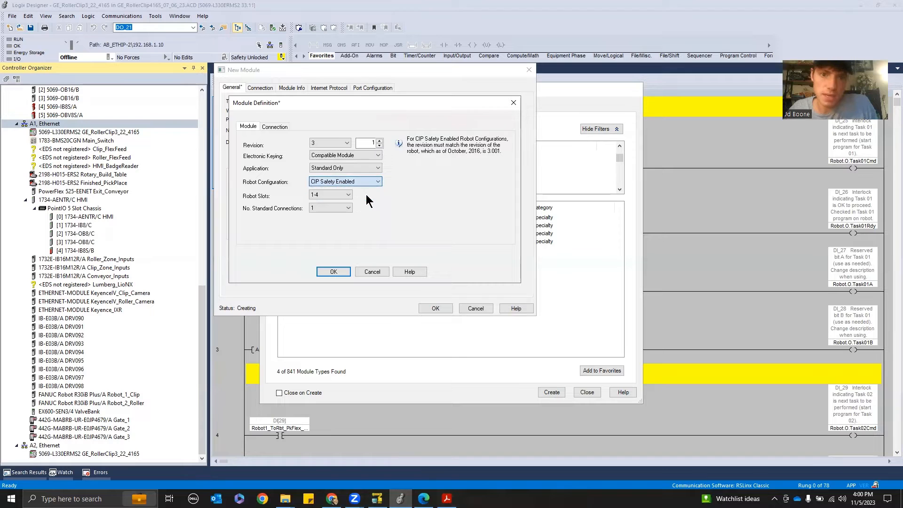
# Set the module definition's application to Standard+Safety, keeping one standard connection
pyautogui.click(277, 127)
pyautogui.click(254, 126)
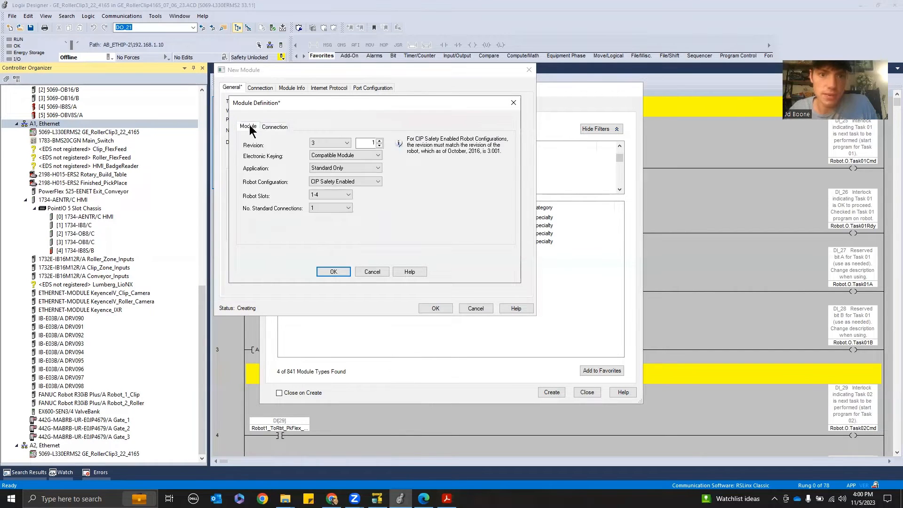
pyautogui.click(349, 168)
pyautogui.click(345, 189)
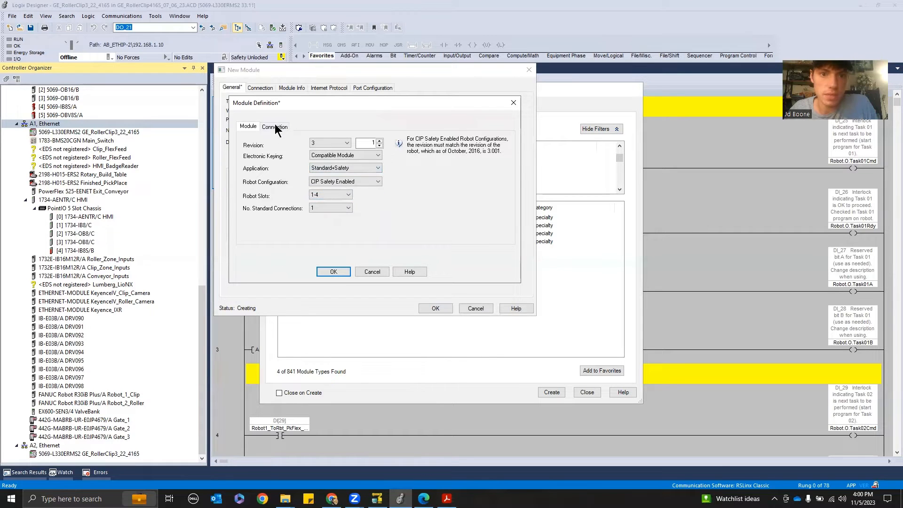
pyautogui.click(277, 127)
pyautogui.click(258, 129)
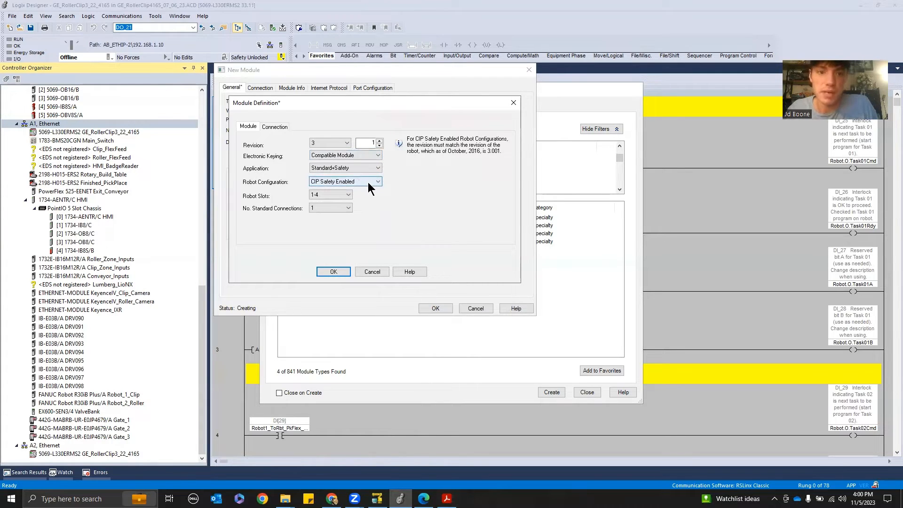
pyautogui.click(349, 168)
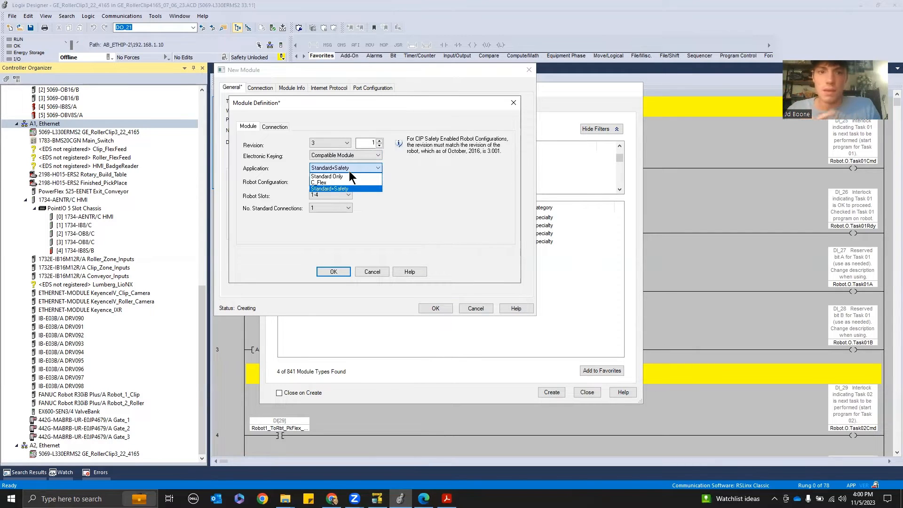
pyautogui.click(349, 188)
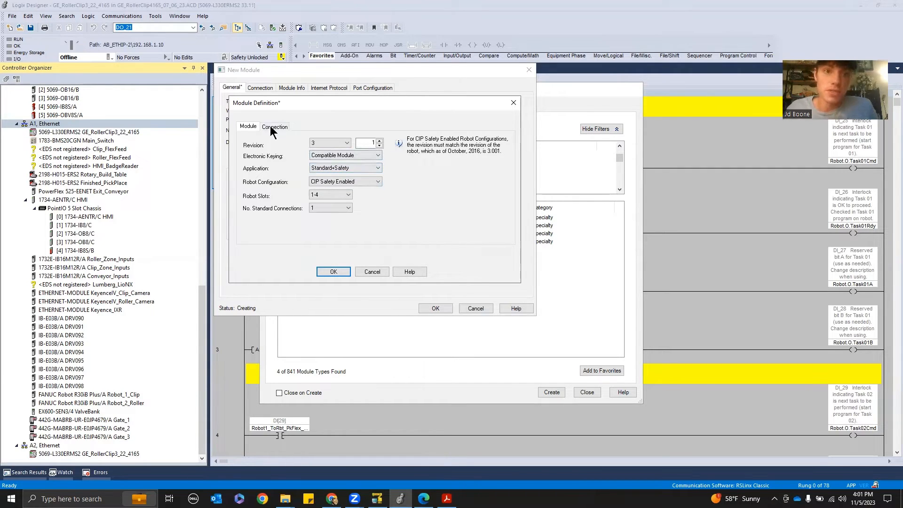
pyautogui.click(330, 210)
pyautogui.click(328, 211)
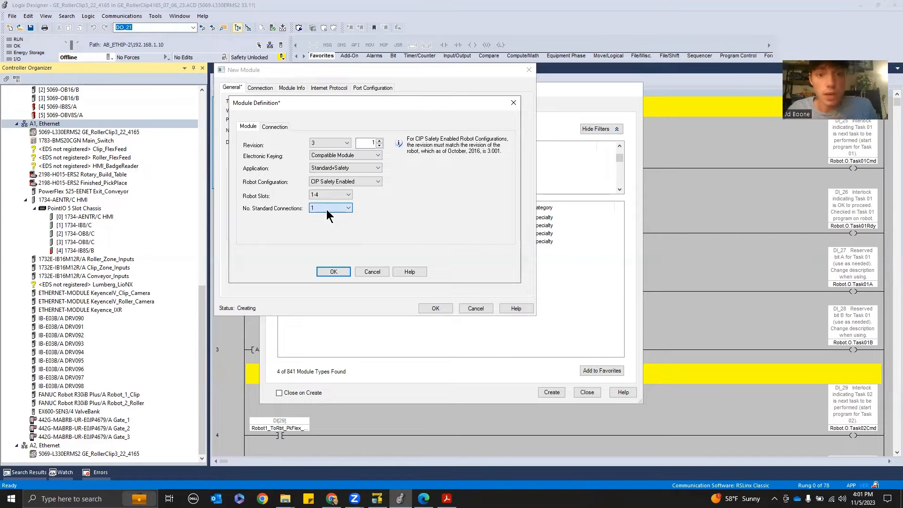
# Review the robot's EtherNet/IP connection list and UOP output assignments on the teach pendant
pyautogui.click(377, 498)
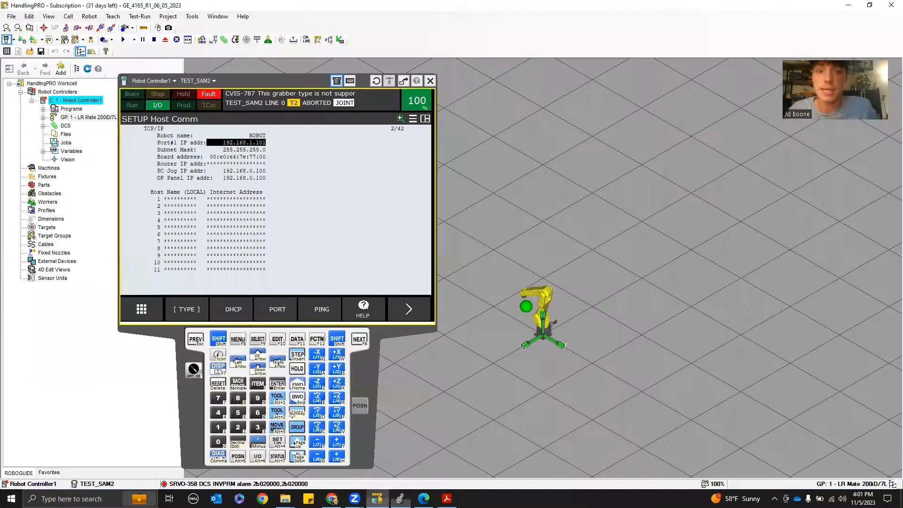
pyautogui.click(258, 458)
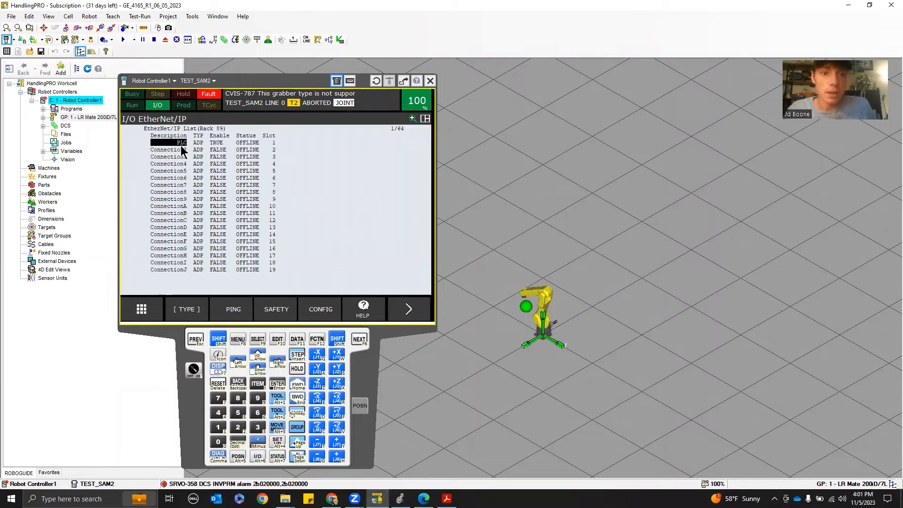
pyautogui.click(182, 150)
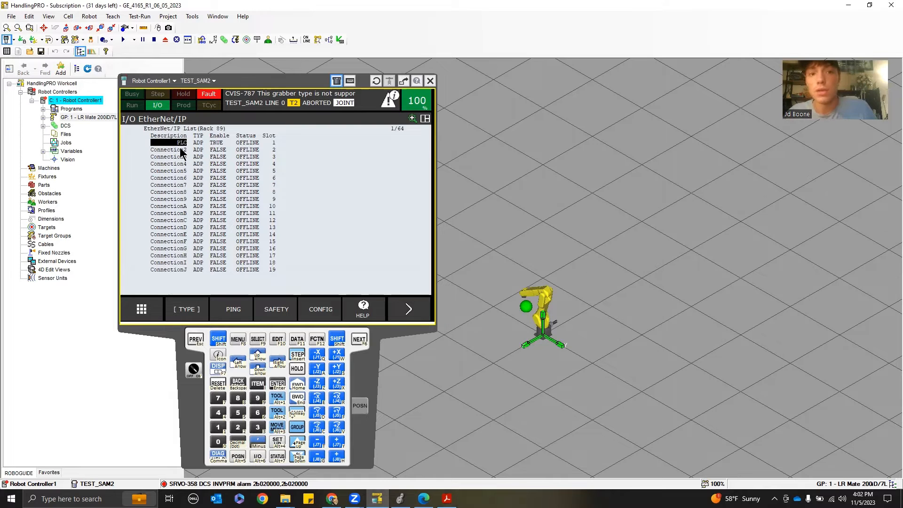
pyautogui.click(191, 314)
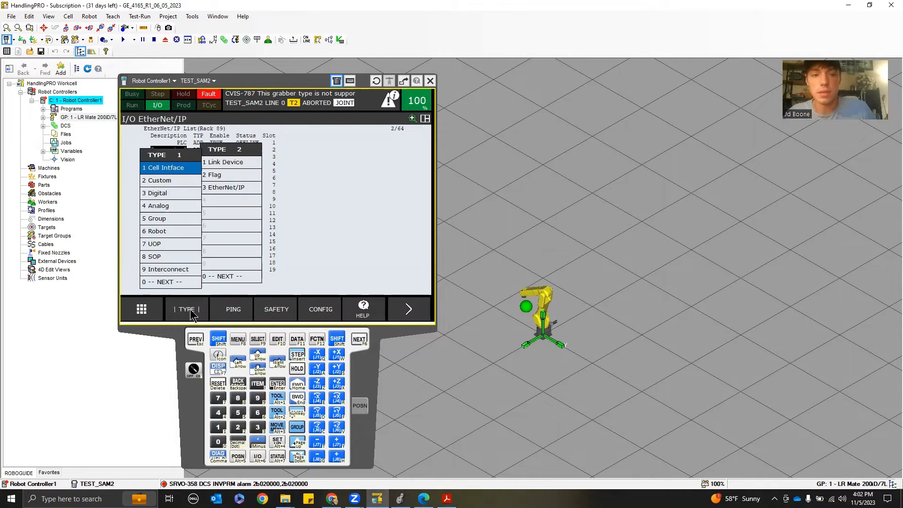
pyautogui.click(163, 244)
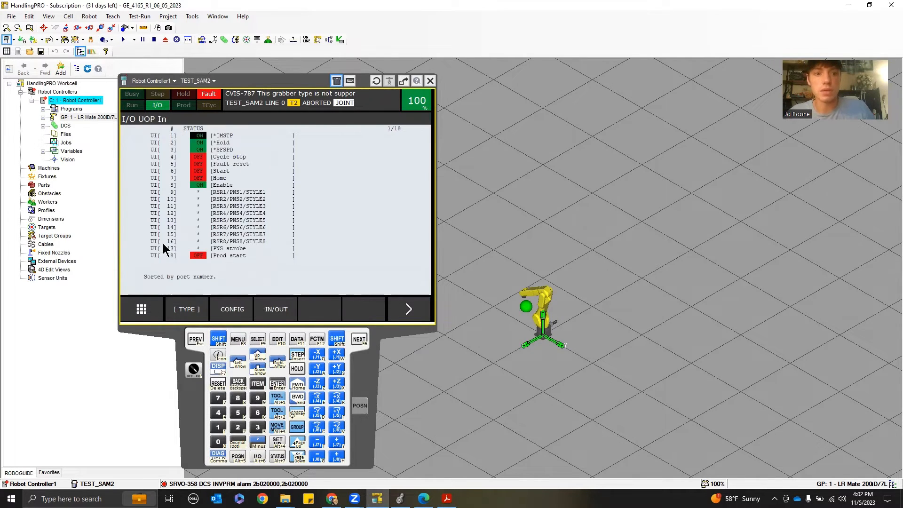
pyautogui.click(278, 311)
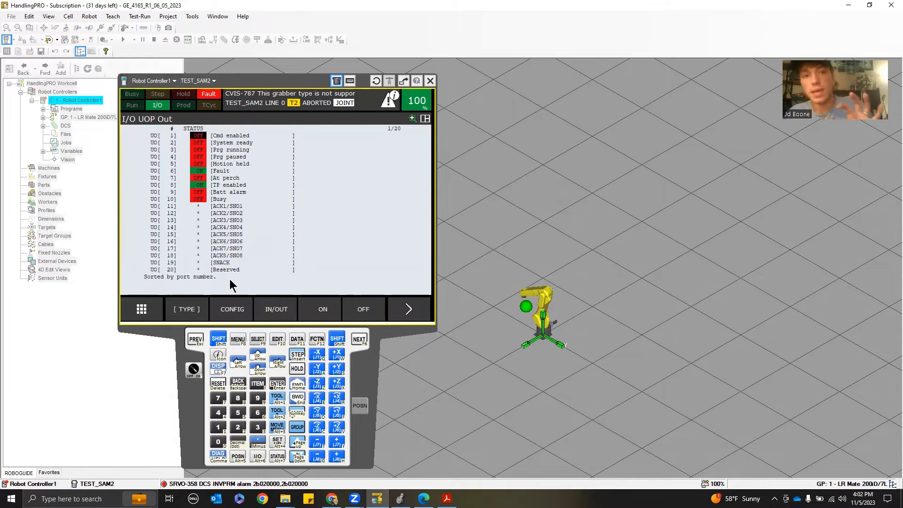
pyautogui.click(244, 310)
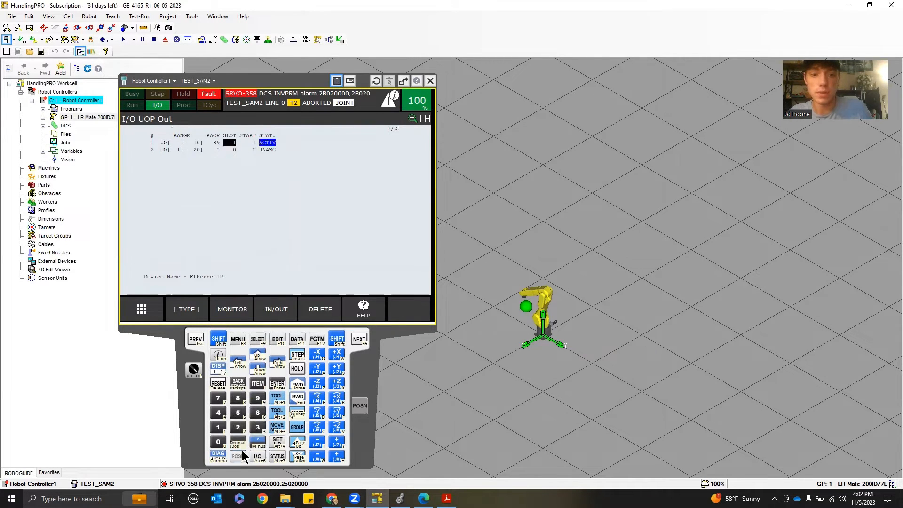
pyautogui.click(258, 458)
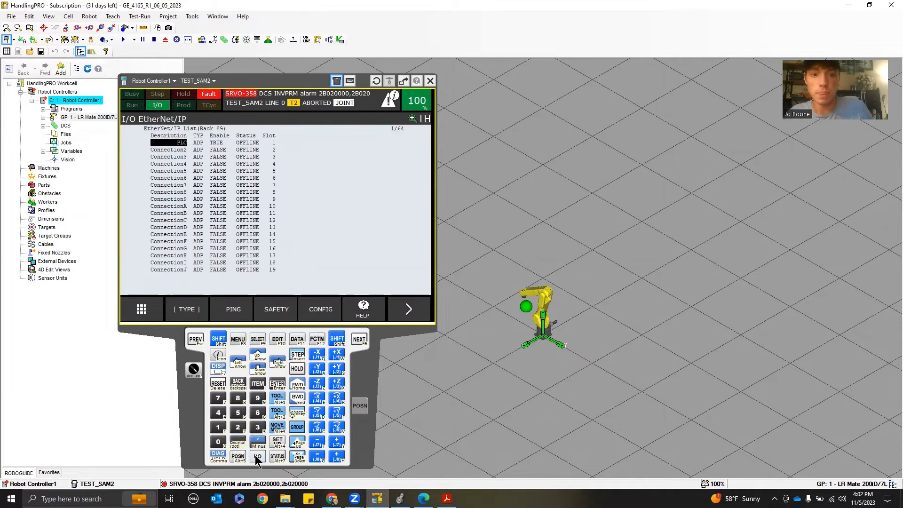
pyautogui.click(186, 143)
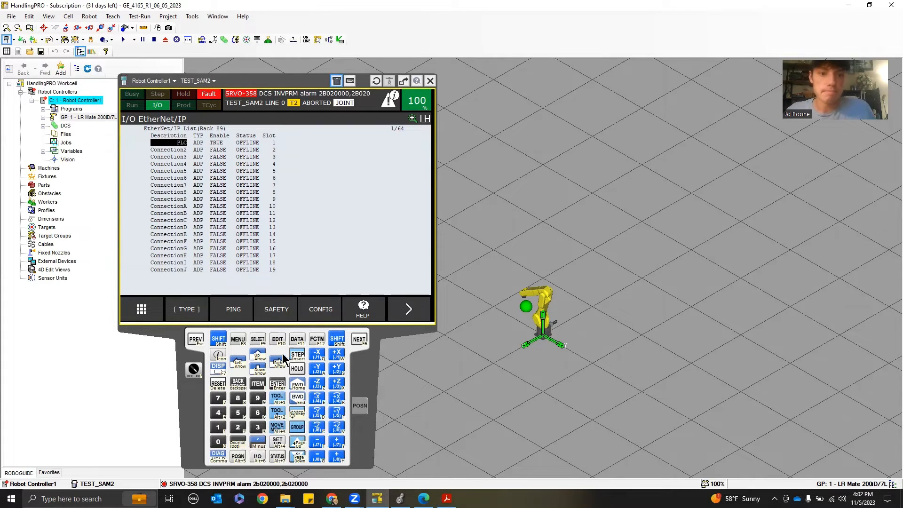
# Compare the module's standard connection sizes with the robot PLC adapter's input and output sizes and bytes-per-word
pyautogui.click(400, 498)
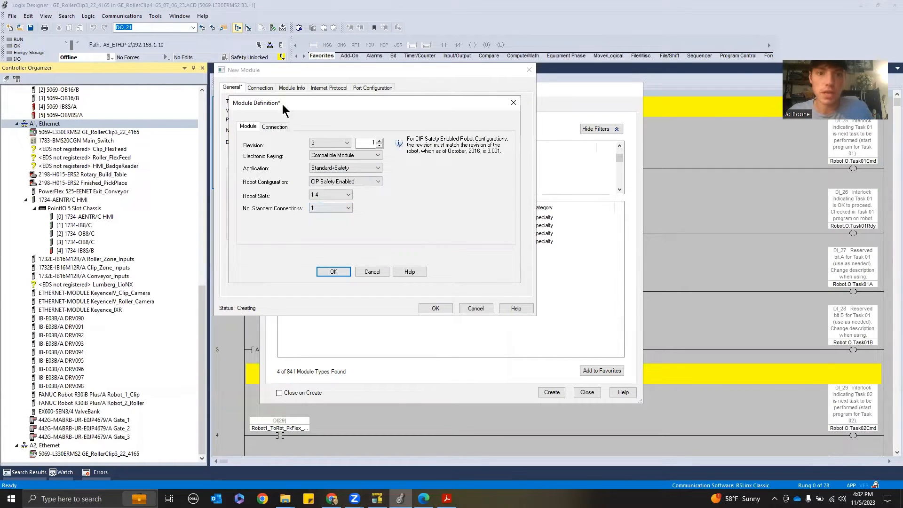
pyautogui.click(277, 128)
pyautogui.click(301, 167)
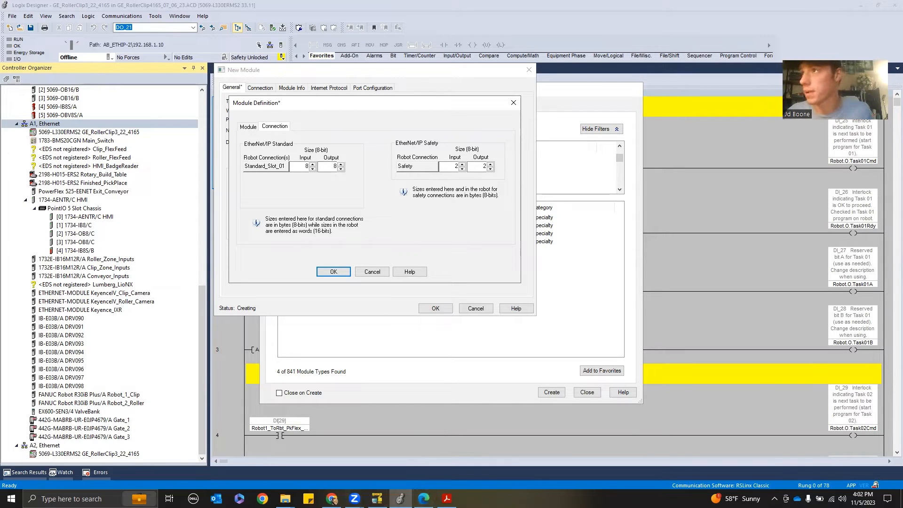
pyautogui.click(332, 500)
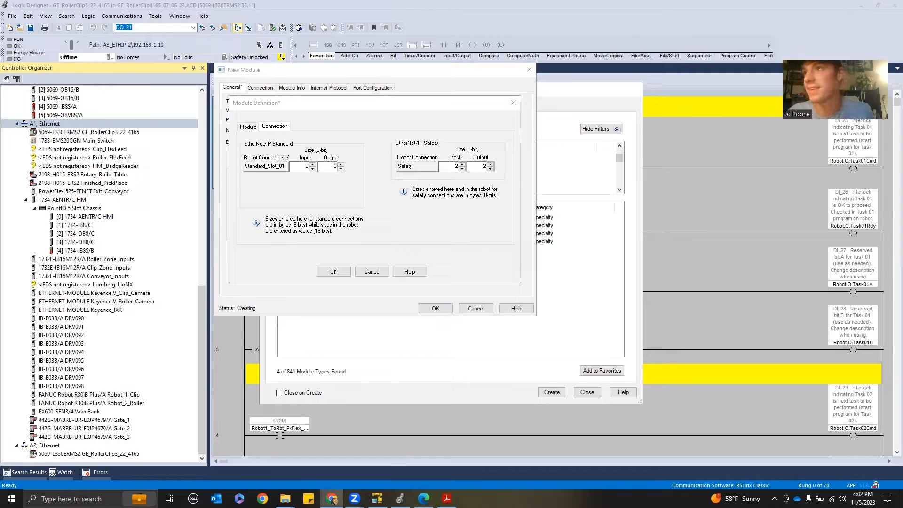
pyautogui.moveTo(636, 7); pyautogui.dragTo(634, 3)
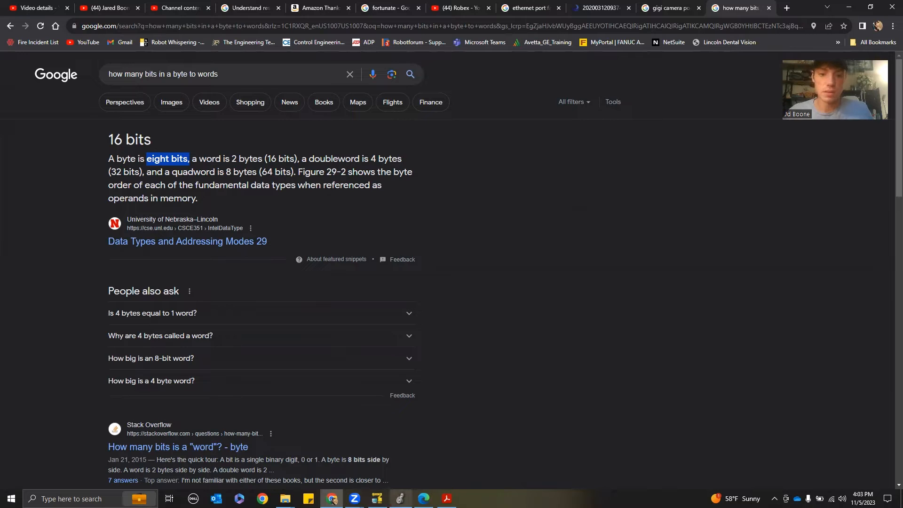
pyautogui.click(378, 498)
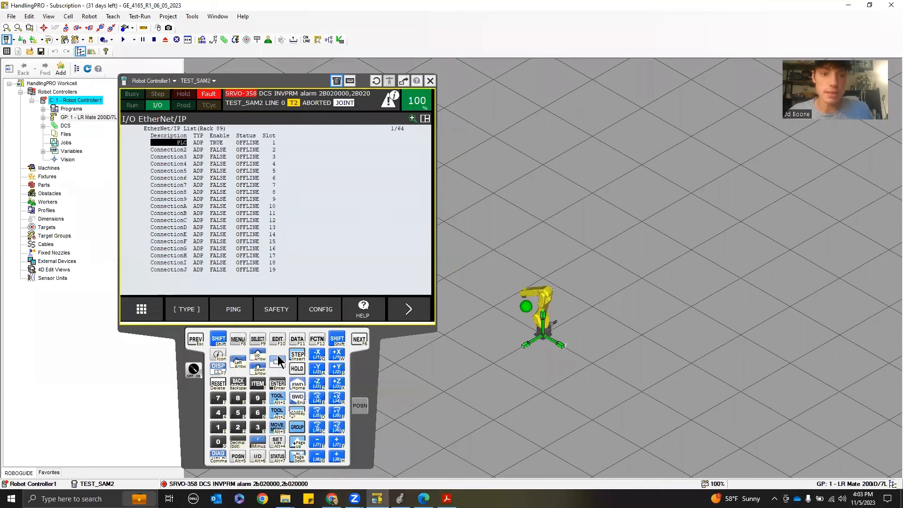
pyautogui.click(309, 316)
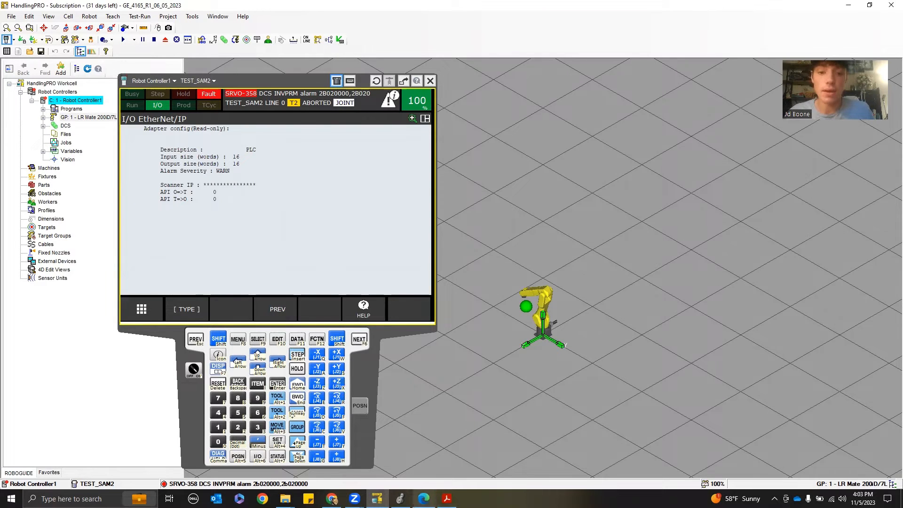
pyautogui.click(400, 498)
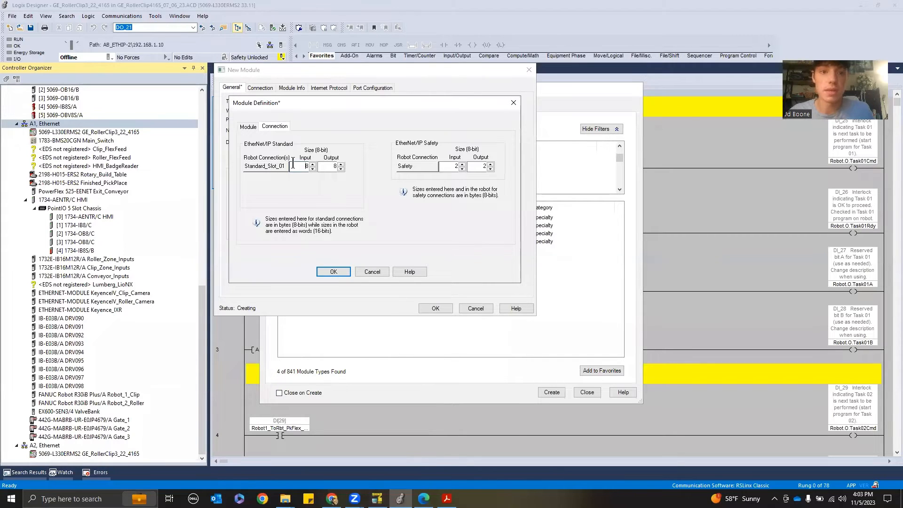
# Set the standard connection's input and output sizes to 32 bytes each
pyautogui.doubleClick(301, 166)
pyautogui.press('BackSpace')
pyautogui.write('32')
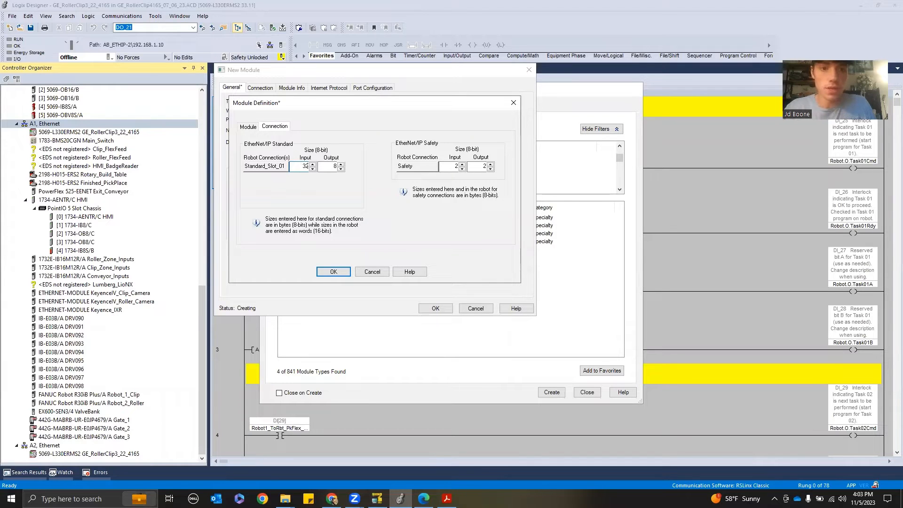
pyautogui.doubleClick(333, 167)
pyautogui.write('32')
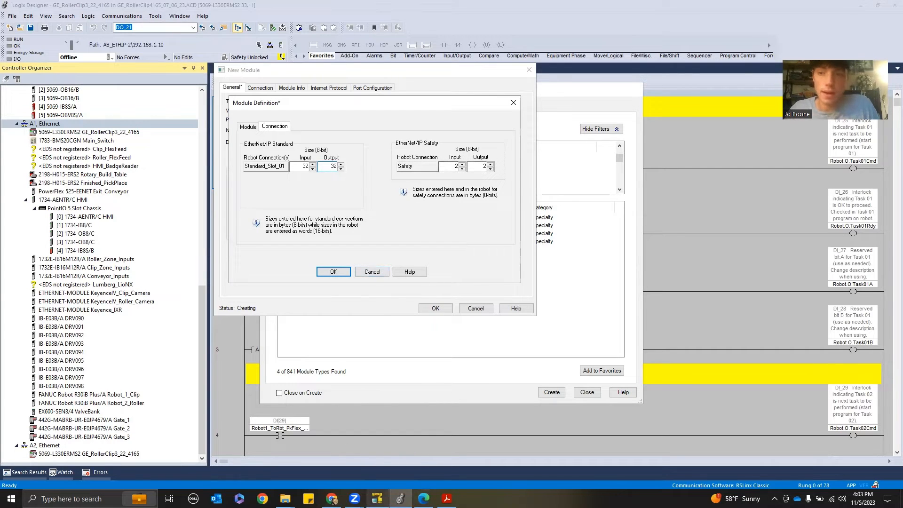
# Open the EtherNet/IP CIP-Safety operation screen on the robot's teach pendant
pyautogui.moveTo(400, 497)
pyautogui.click(380, 454)
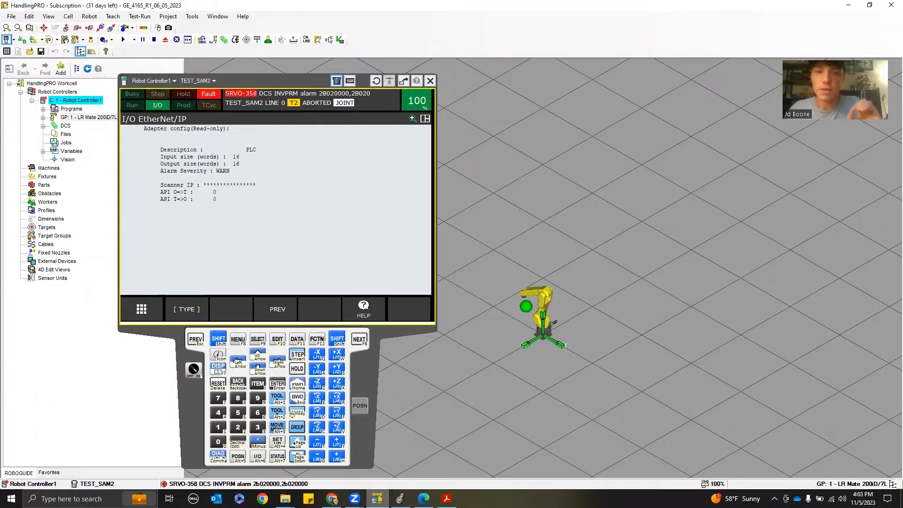
pyautogui.click(196, 339)
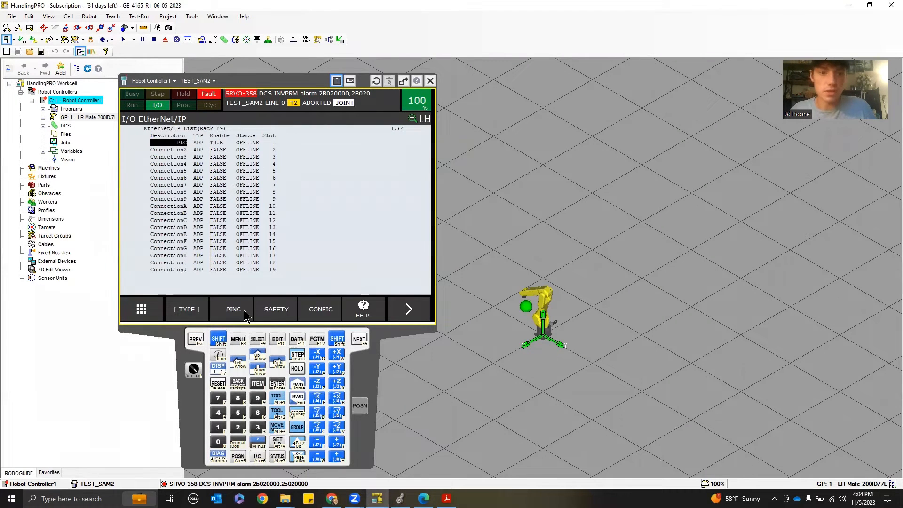
pyautogui.click(188, 312)
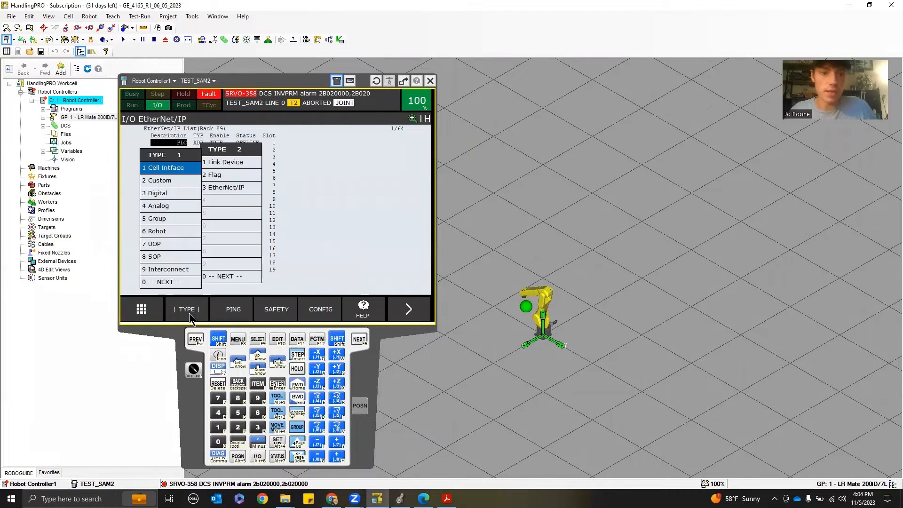
pyautogui.click(236, 340)
pyautogui.click(156, 196)
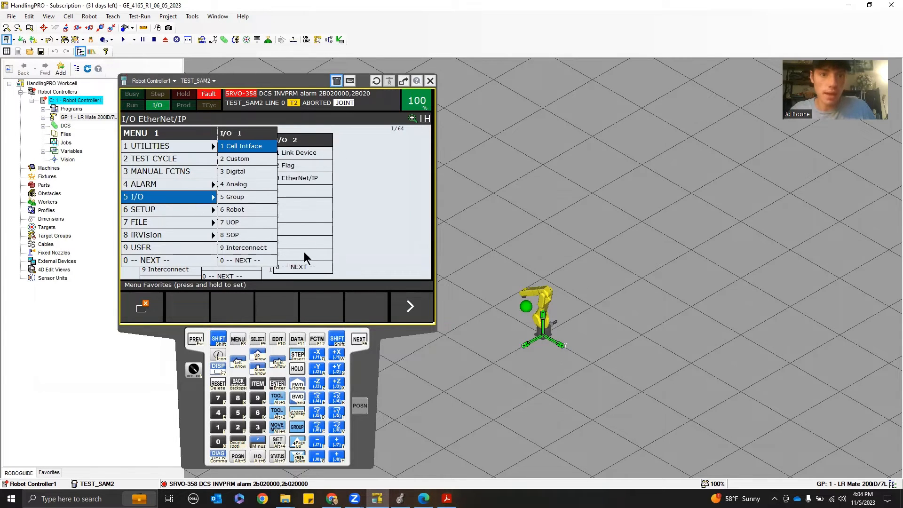
pyautogui.click(254, 263)
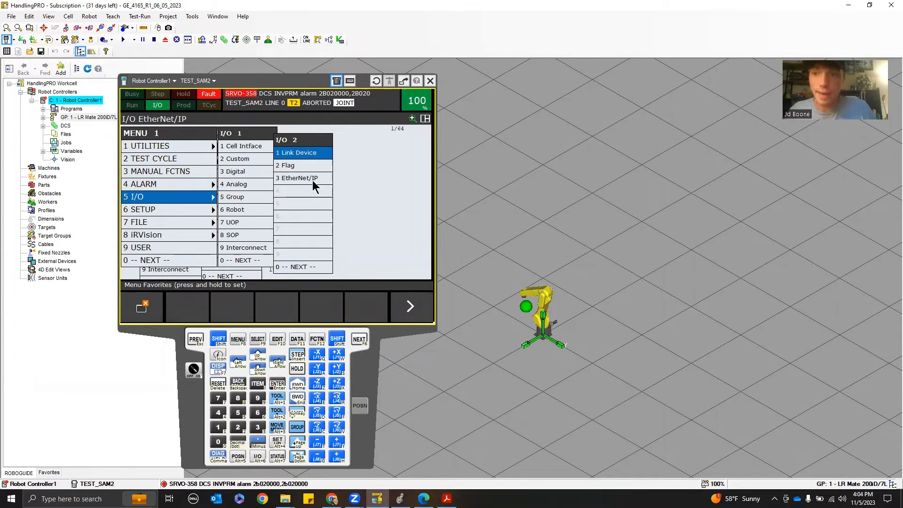
pyautogui.click(313, 180)
pyautogui.click(196, 341)
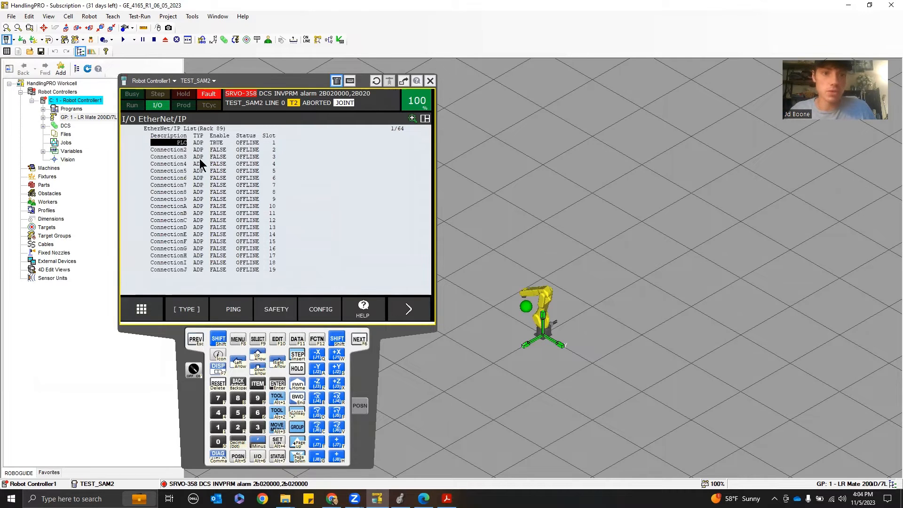
pyautogui.click(277, 310)
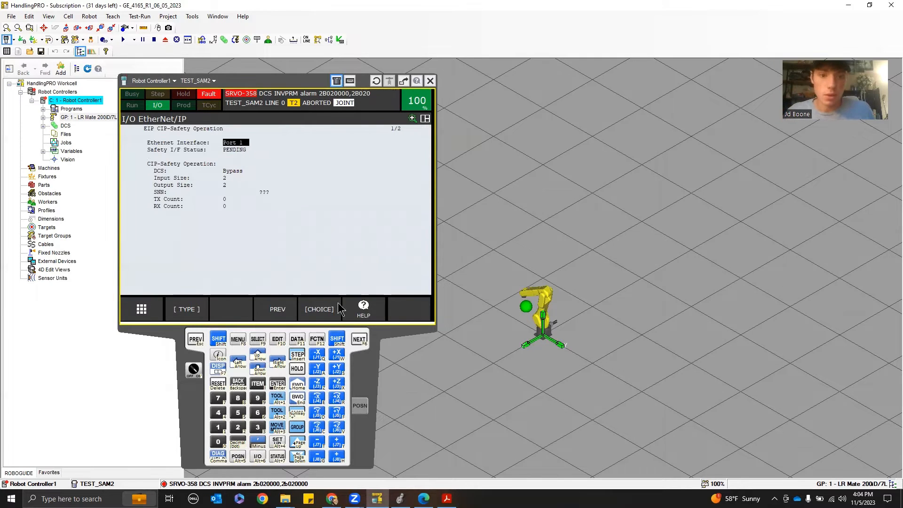
# Switch the CIP-Safety Ethernet interface to Undefined and back to Port 1
pyautogui.click(322, 315)
pyautogui.click(144, 189)
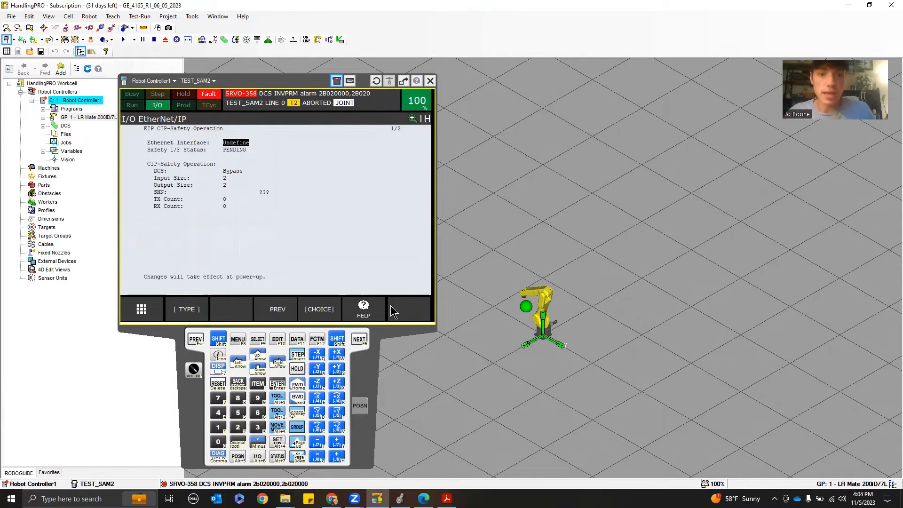
pyautogui.click(328, 310)
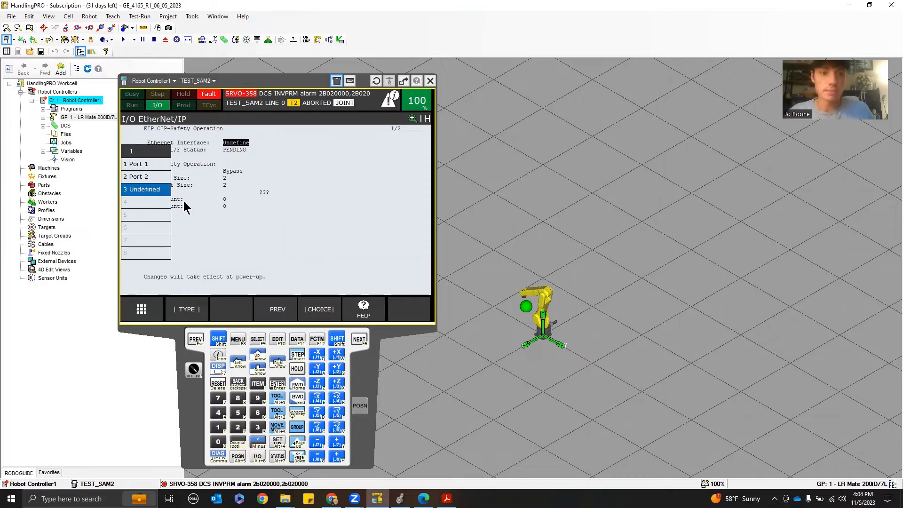
pyautogui.click(157, 163)
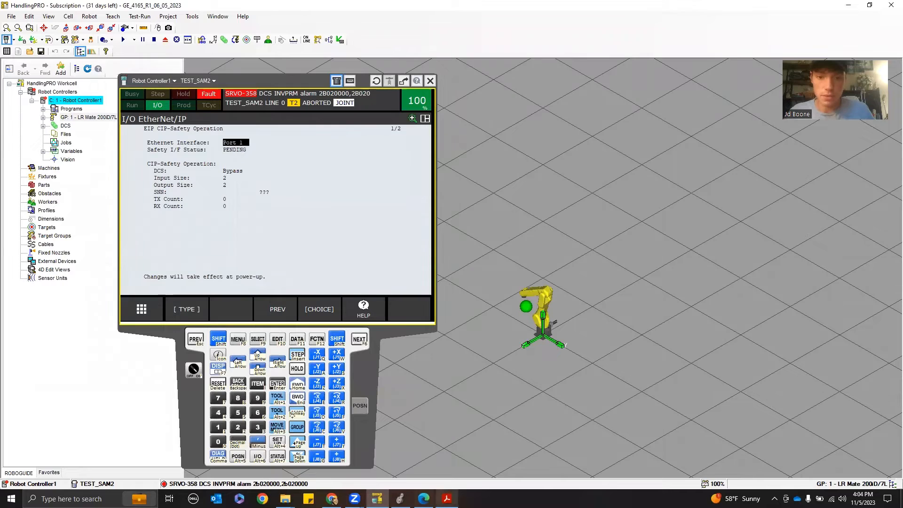
# View a photo of the robot controller's Ethernet ports and inspect the pendant's CIP-Safety SNN field
pyautogui.click(447, 499)
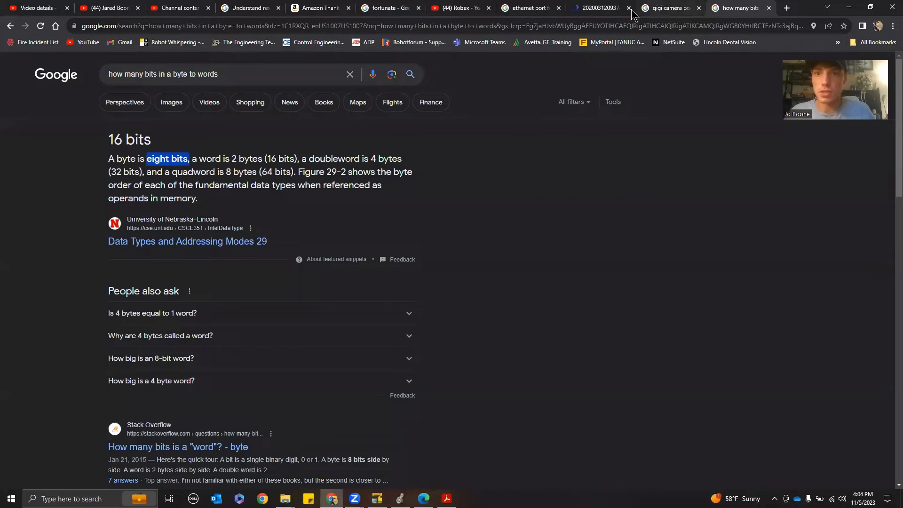
pyautogui.click(600, 8)
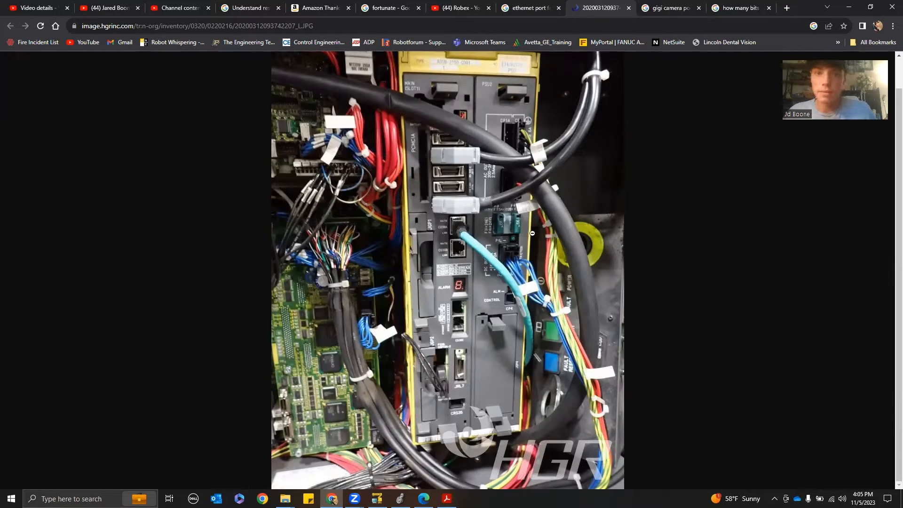
pyautogui.click(850, 7)
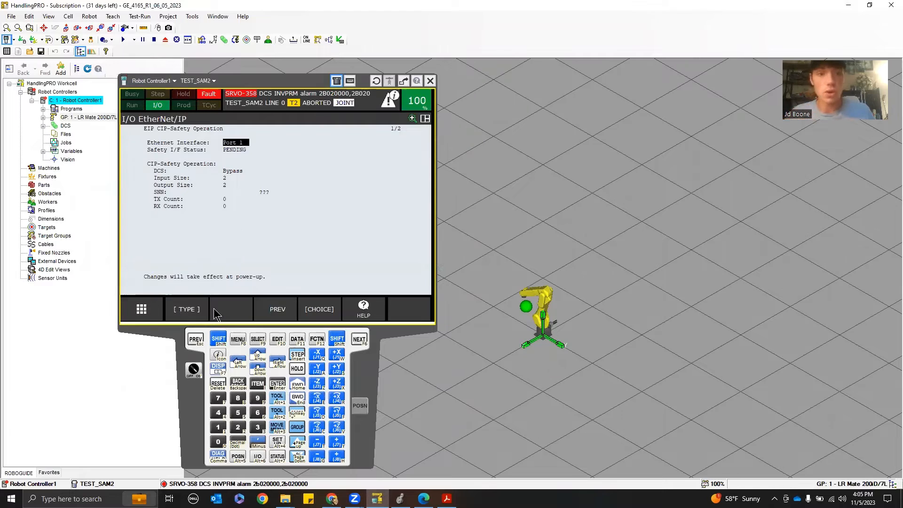
pyautogui.click(228, 192)
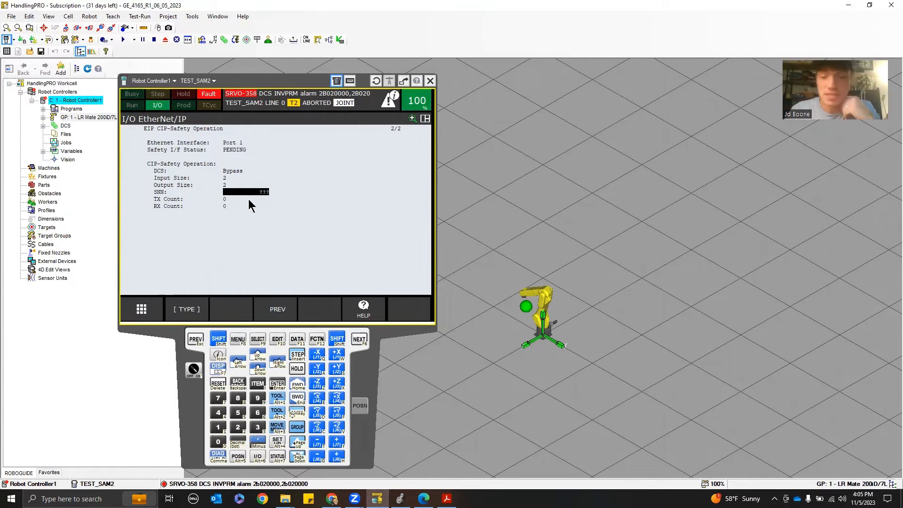
pyautogui.click(250, 200)
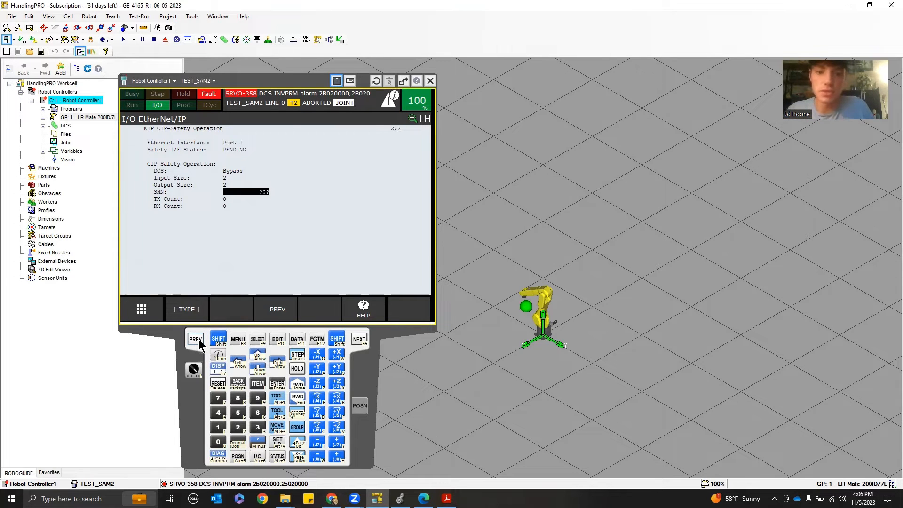
# Set the new module's safety connection input and output sizes to 4 bytes, then cancel the new module
pyautogui.click(401, 499)
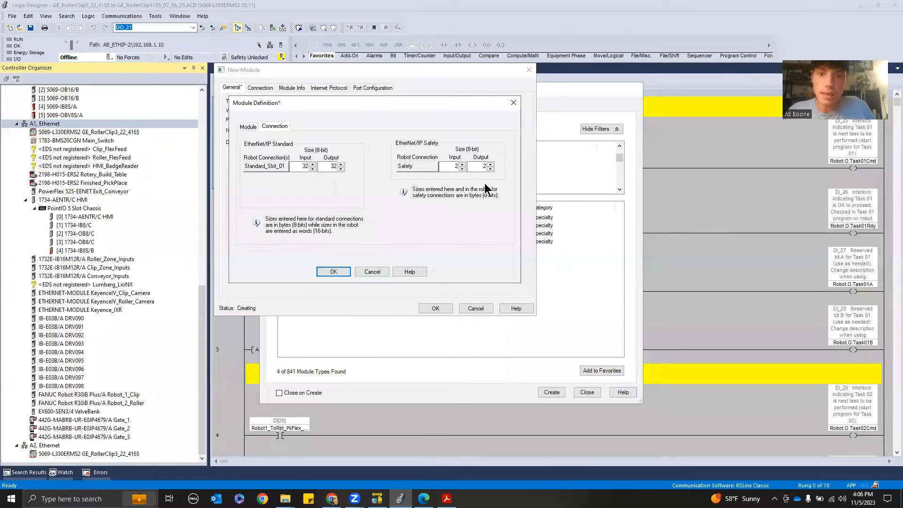
pyautogui.click(451, 167)
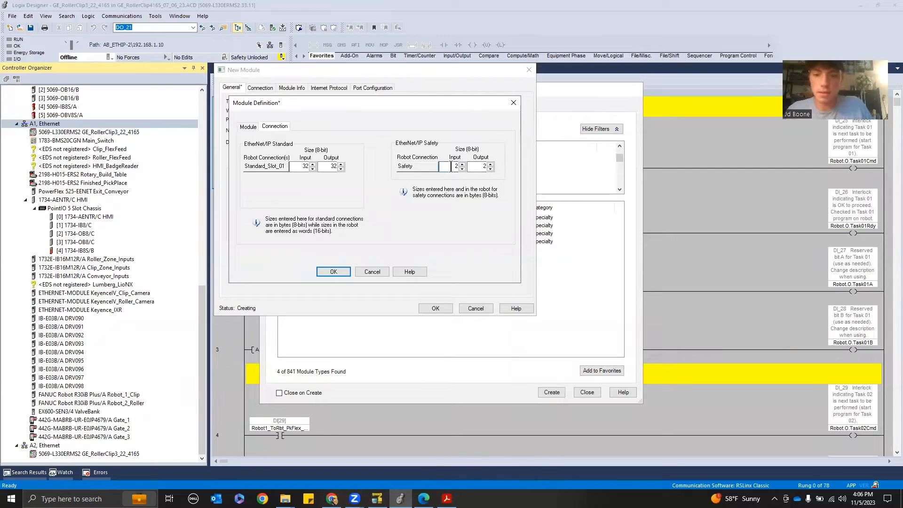
pyautogui.press('Tab')
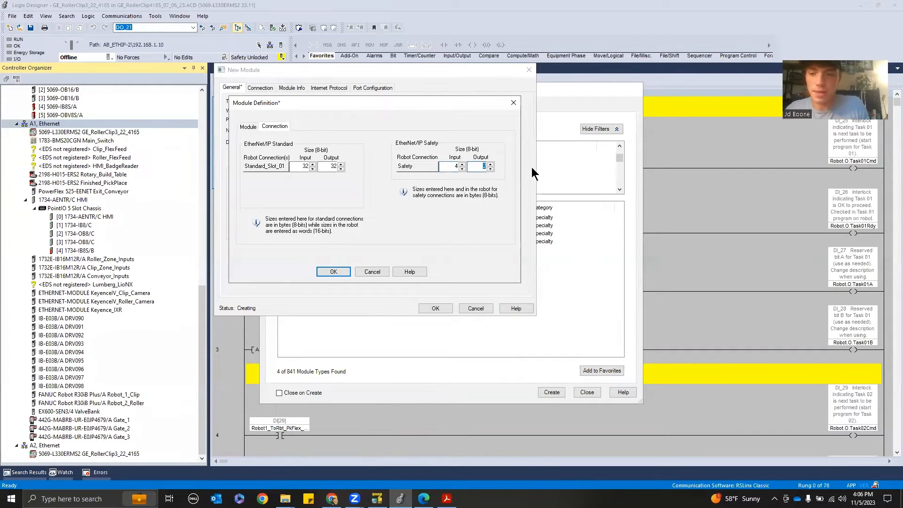
pyautogui.write('4')
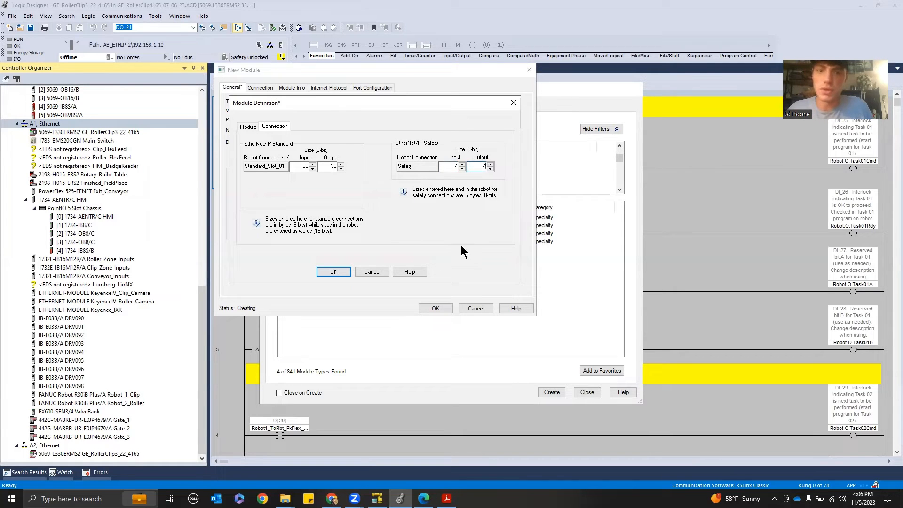
pyautogui.click(372, 272)
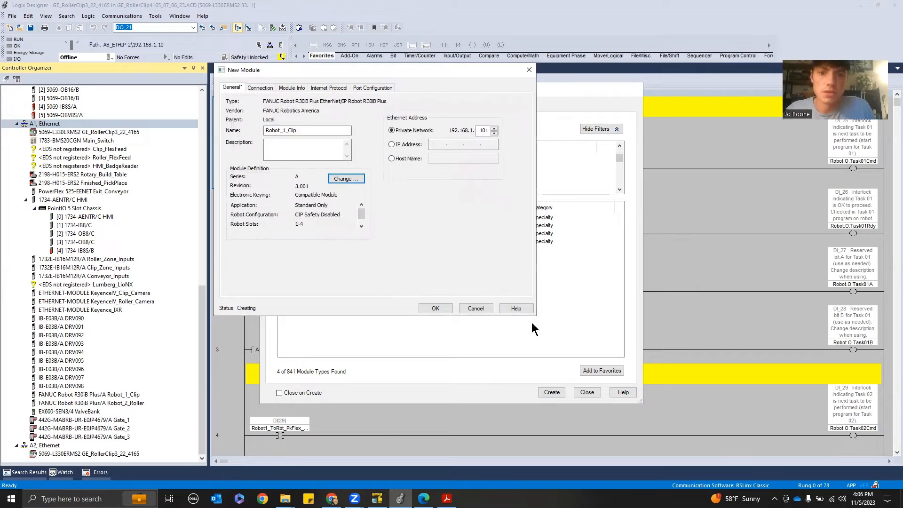
pyautogui.click(476, 309)
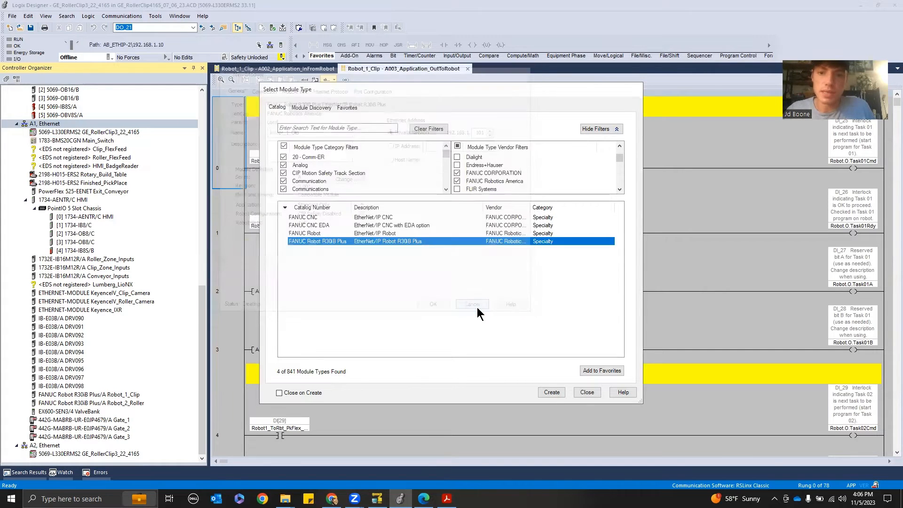
pyautogui.click(586, 392)
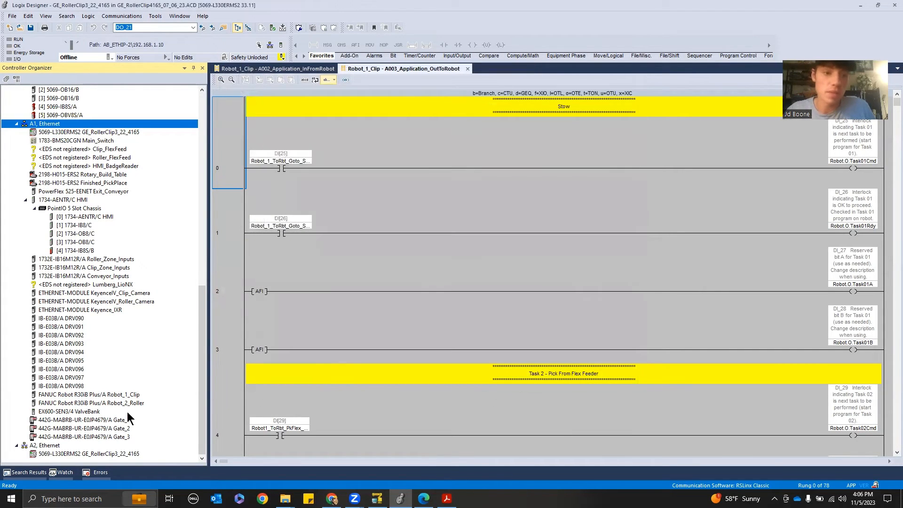
# Open the Robot_1_Clip module's properties and review its module definition connection sizes
pyautogui.click(126, 395)
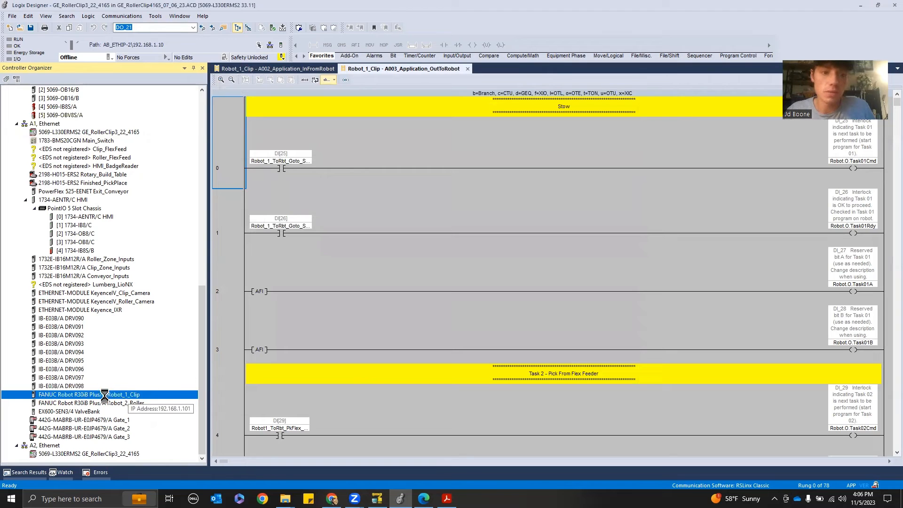
pyautogui.doubleClick(126, 395)
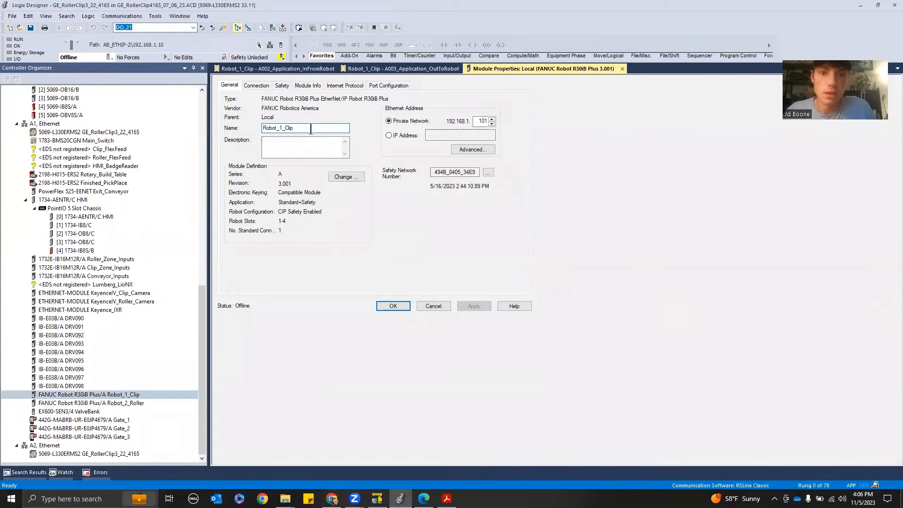
pyautogui.doubleClick(310, 129)
pyautogui.click(344, 177)
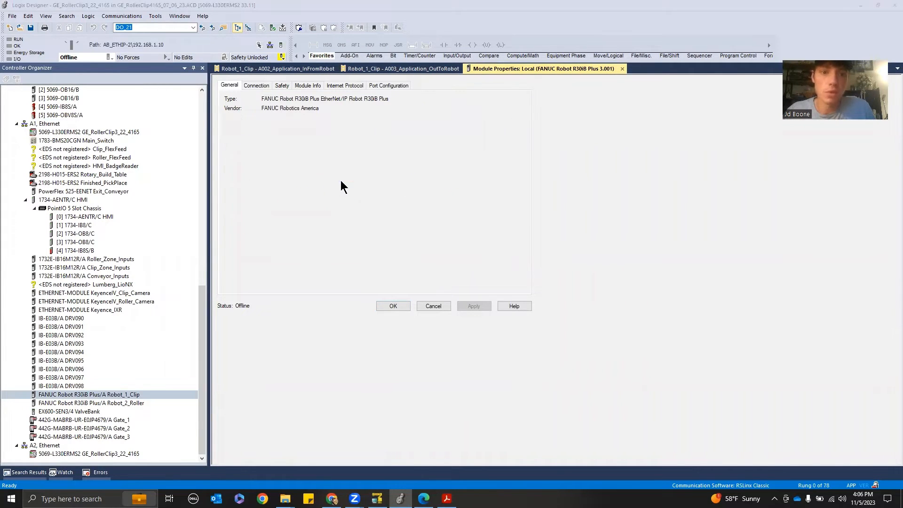
pyautogui.click(359, 180)
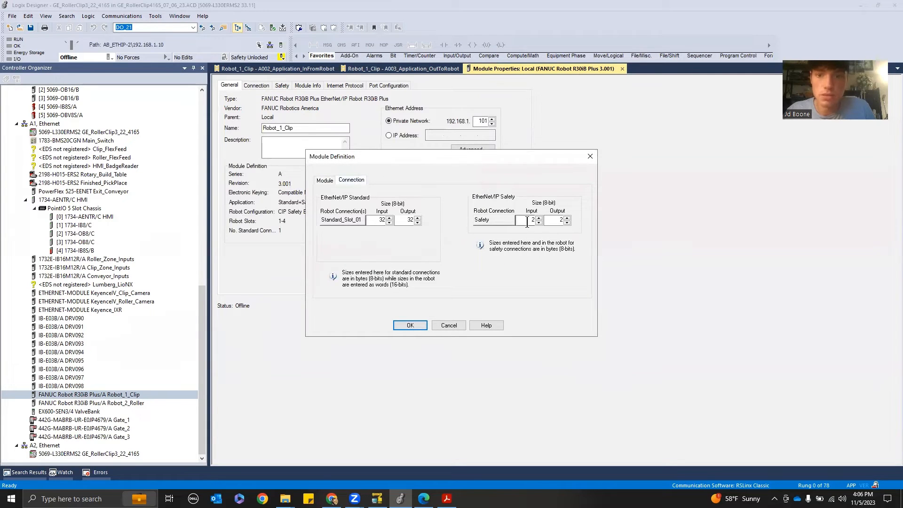
pyautogui.press('Tab')
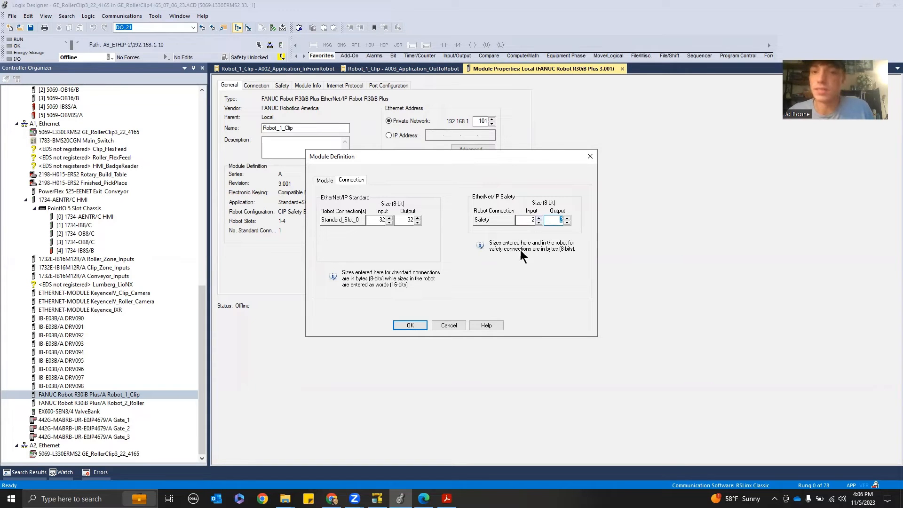
pyautogui.click(377, 499)
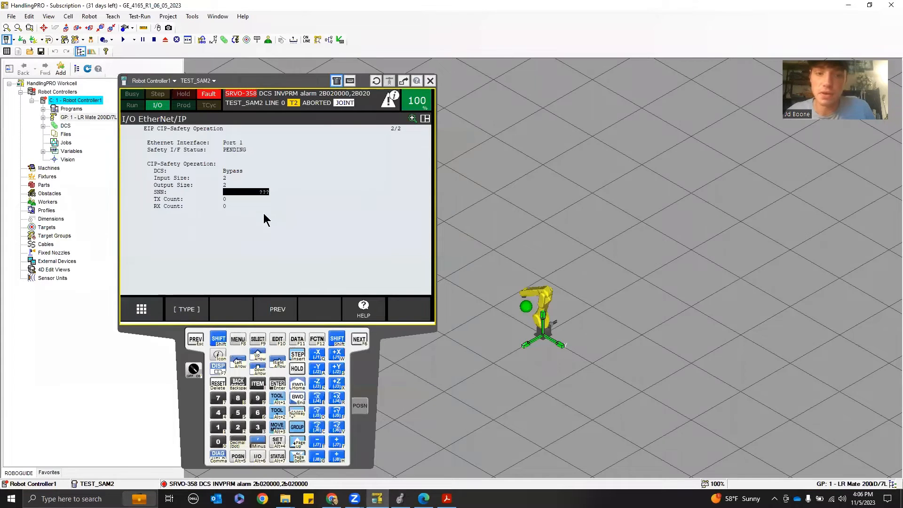
pyautogui.click(400, 499)
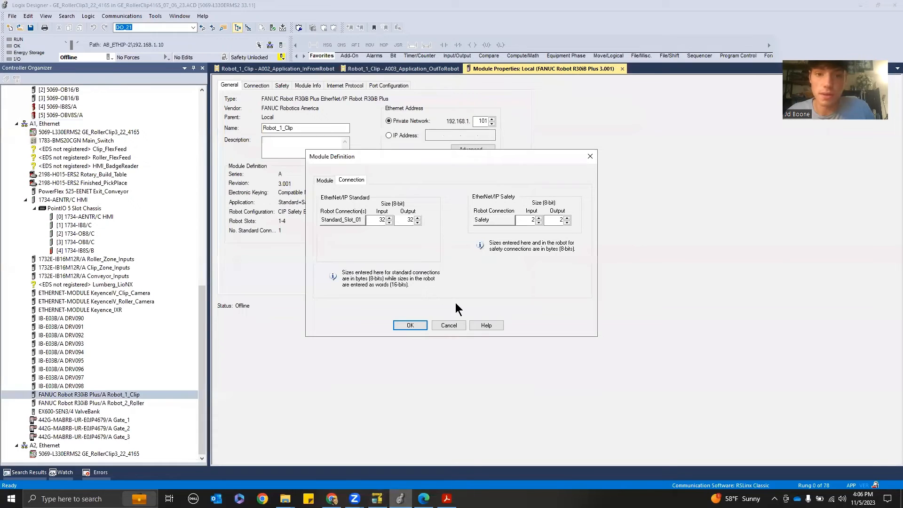
pyautogui.doubleClick(378, 219)
pyautogui.doubleClick(405, 220)
# Set the Robot_1_Clip module definition's number of standard connections to 2
pyautogui.click(325, 180)
pyautogui.click(413, 262)
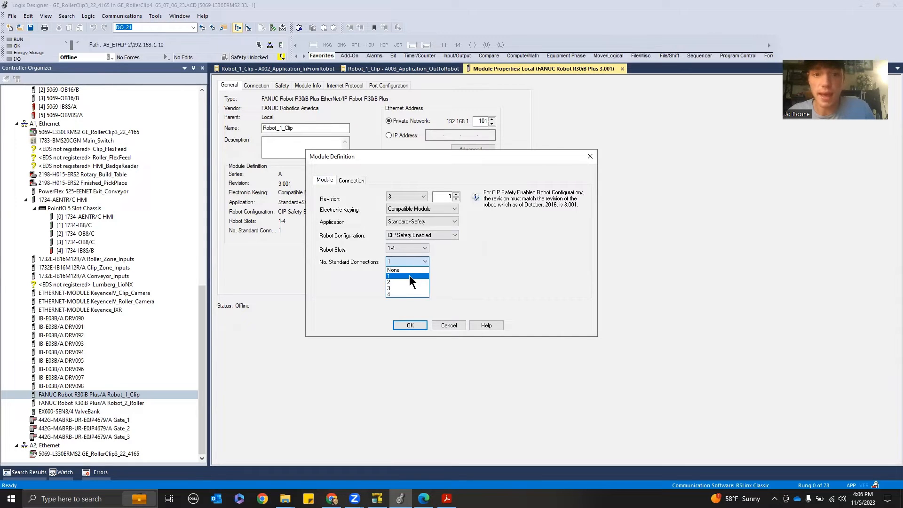
pyautogui.click(407, 283)
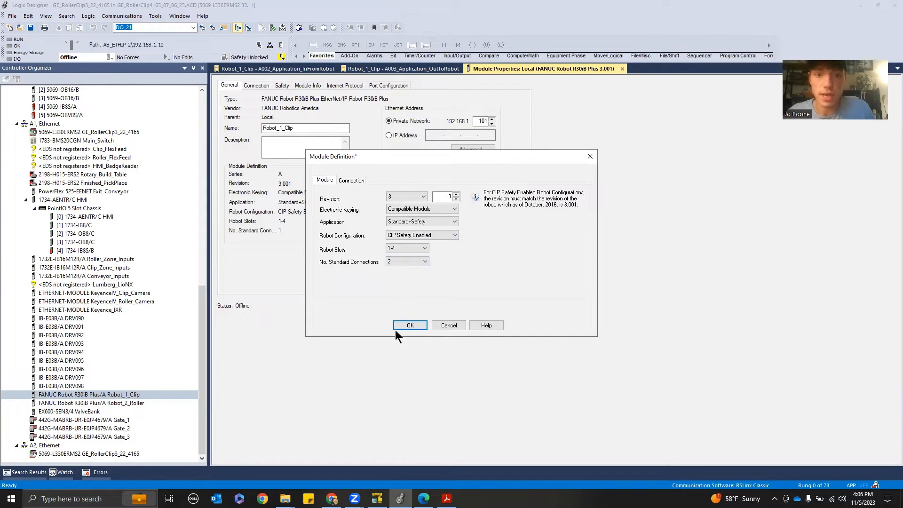
# Switch to HandlingPRO and rename the second EtherNet/IP connection's description on the pendant to UOP
pyautogui.click(376, 497)
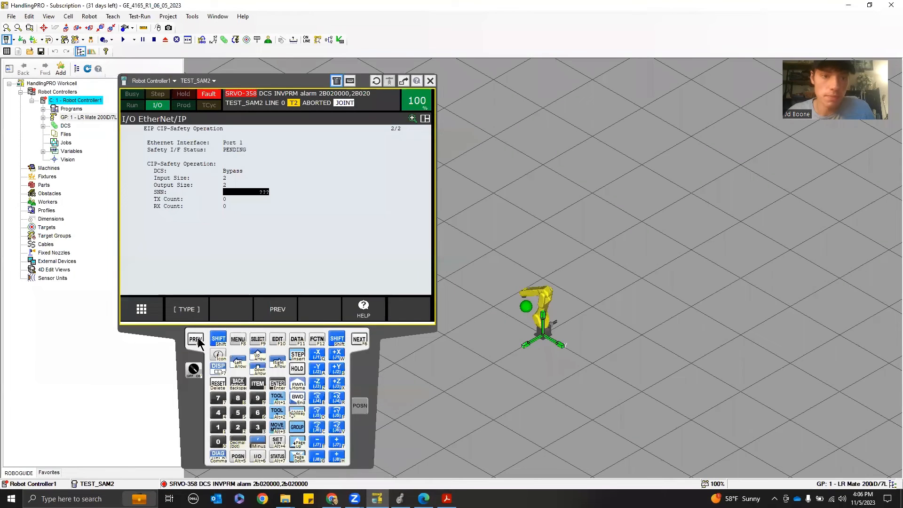
pyautogui.click(196, 340)
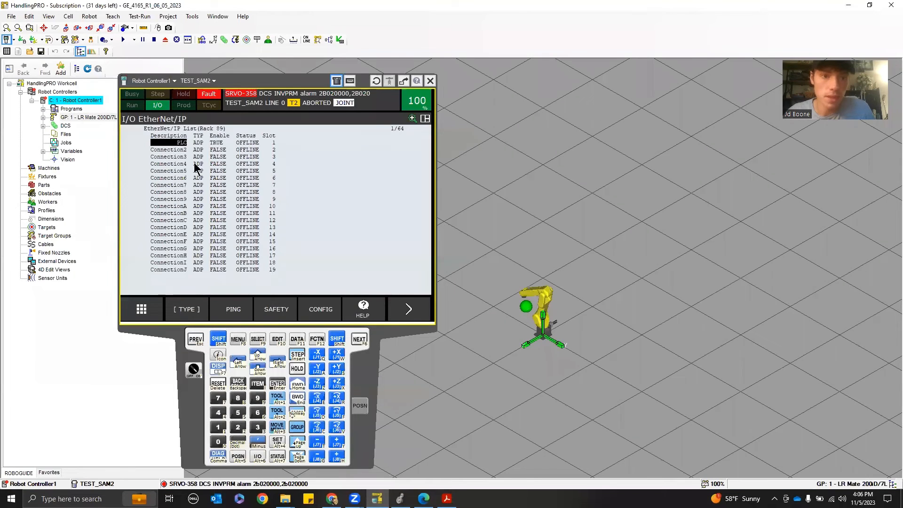
pyautogui.click(176, 153)
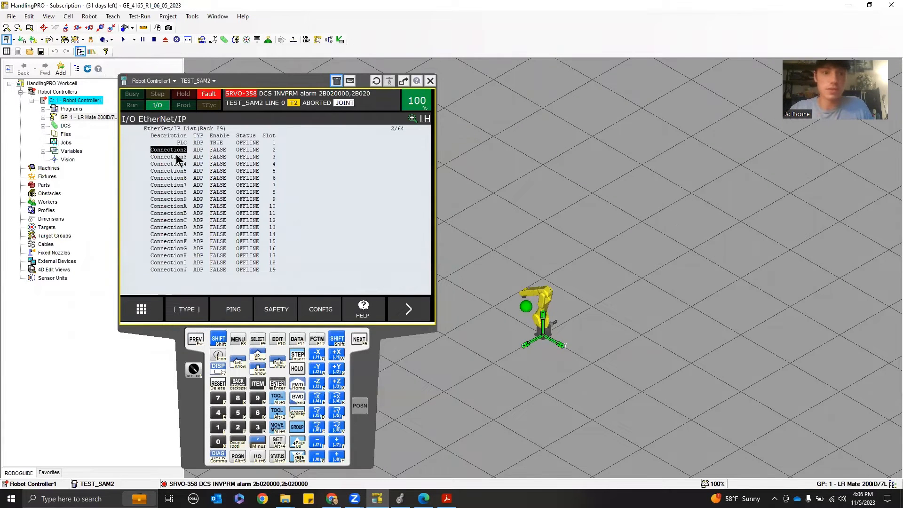
pyautogui.click(177, 154)
pyautogui.press('Up')
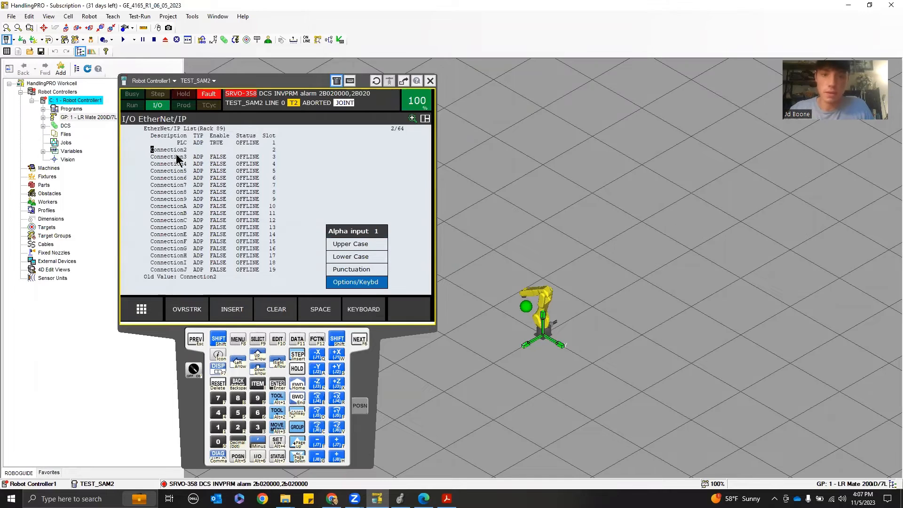
pyautogui.press('Return')
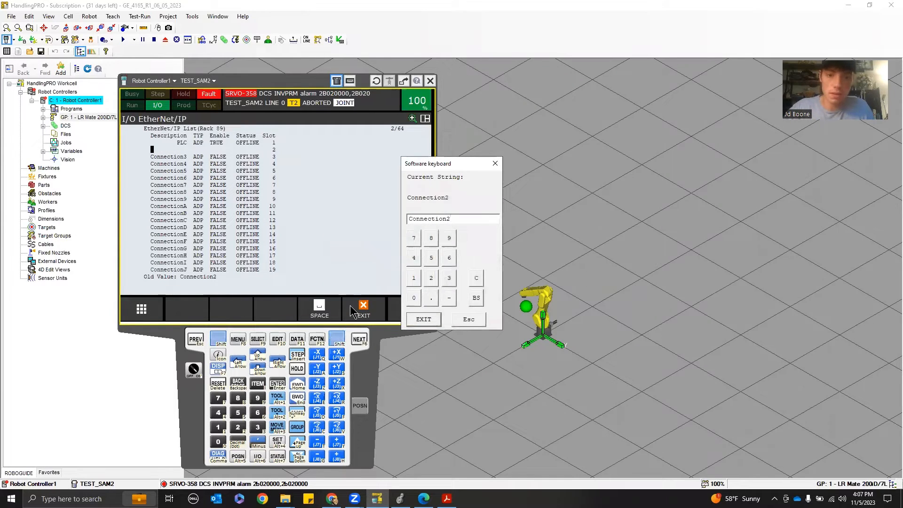
pyautogui.press('BackSpace')
pyautogui.press('BackSpace')
pyautogui.press('BackSpace')
pyautogui.press('BackSpace')
pyautogui.press('BackSpace')
pyautogui.press('BackSpace')
pyautogui.press('BackSpace')
pyautogui.press('BackSpace')
pyautogui.press('BackSpace')
pyautogui.press('BackSpace')
pyautogui.press('BackSpace')
pyautogui.write('UOP')
pyautogui.press('Return')
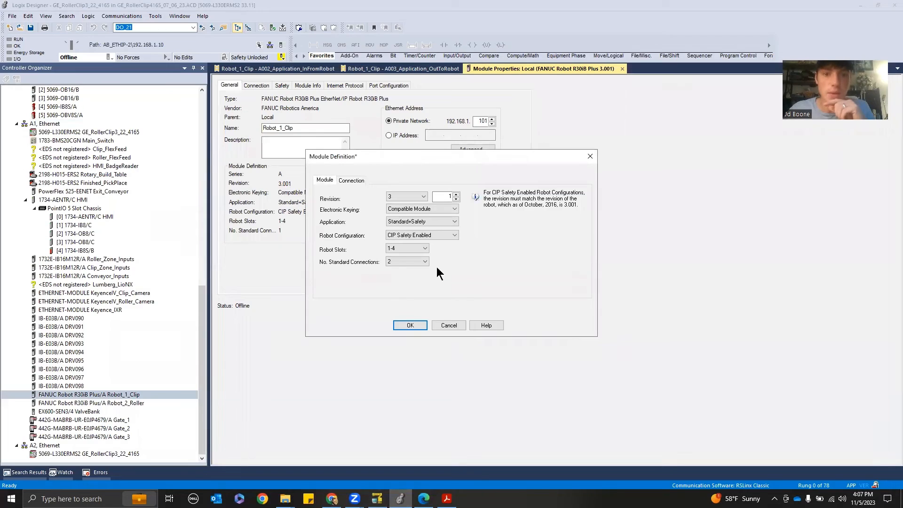
pyautogui.click(414, 262)
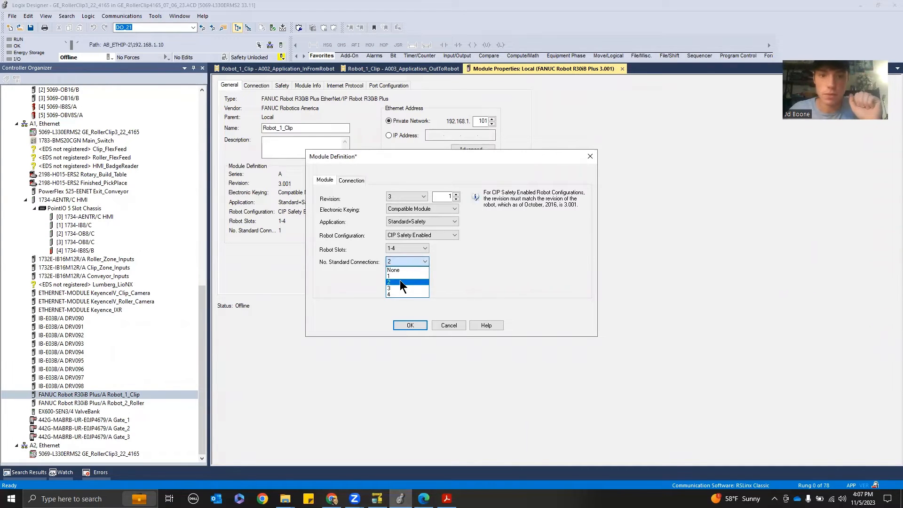
pyautogui.click(404, 282)
pyautogui.click(352, 180)
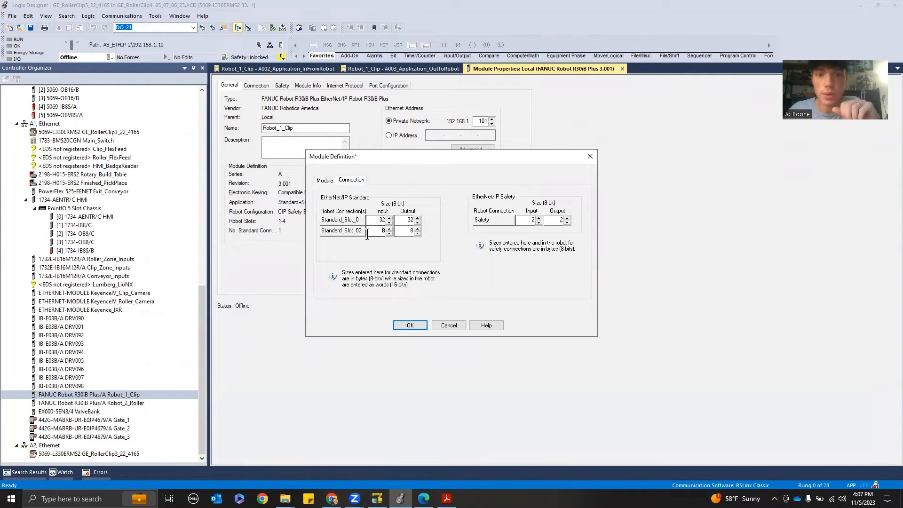
pyautogui.doubleClick(382, 231)
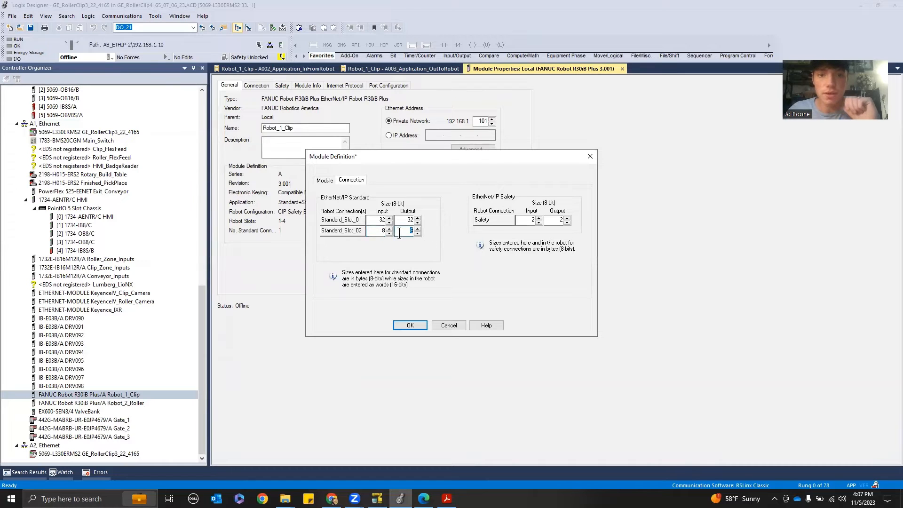
pyautogui.click(325, 181)
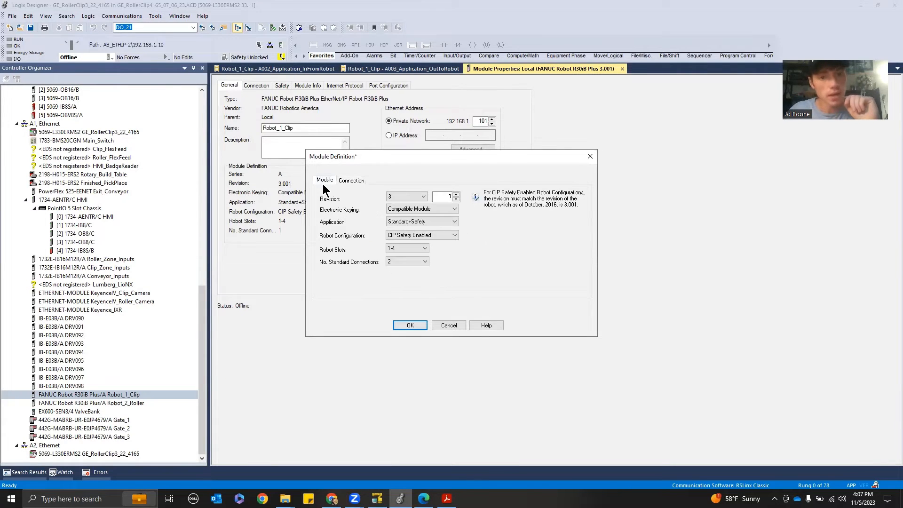
pyautogui.click(414, 261)
pyautogui.click(403, 269)
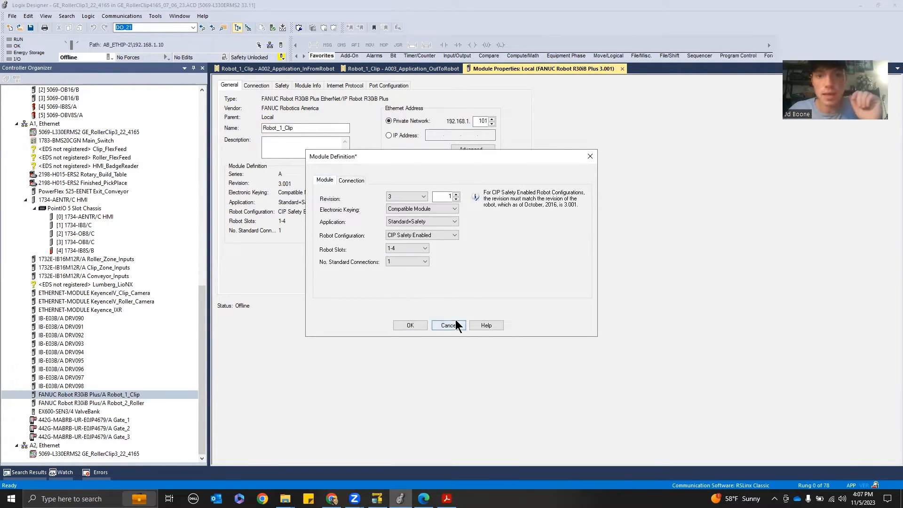
pyautogui.click(455, 325)
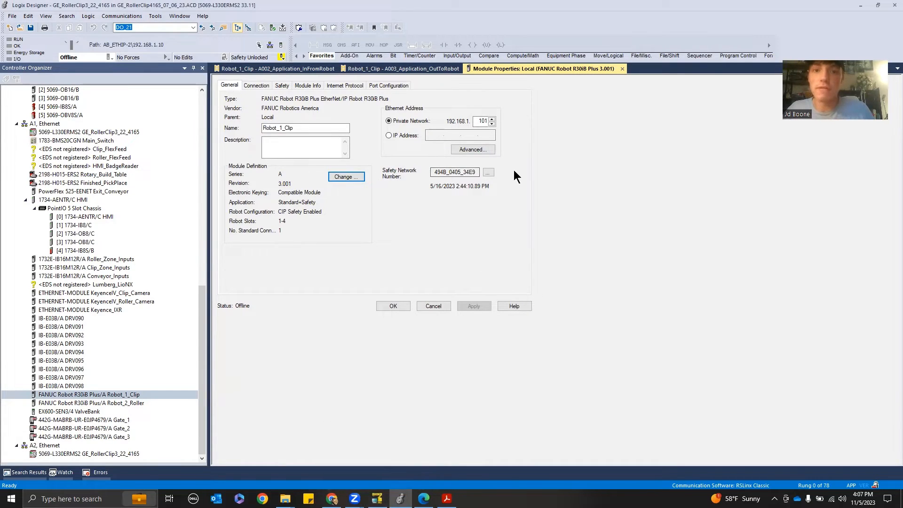
# Open the Safety Network Number dialog for the Robot_1_Clip module
pyautogui.click(490, 173)
pyautogui.click(517, 173)
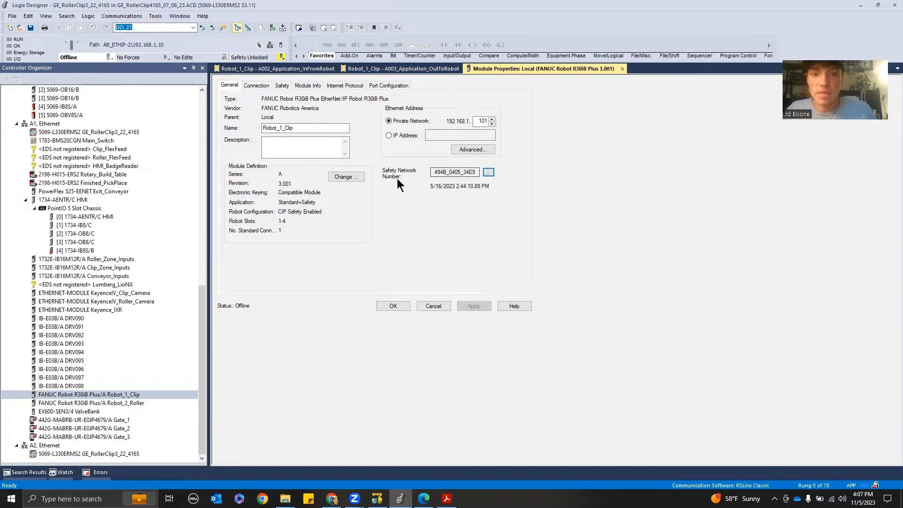
pyautogui.click(489, 174)
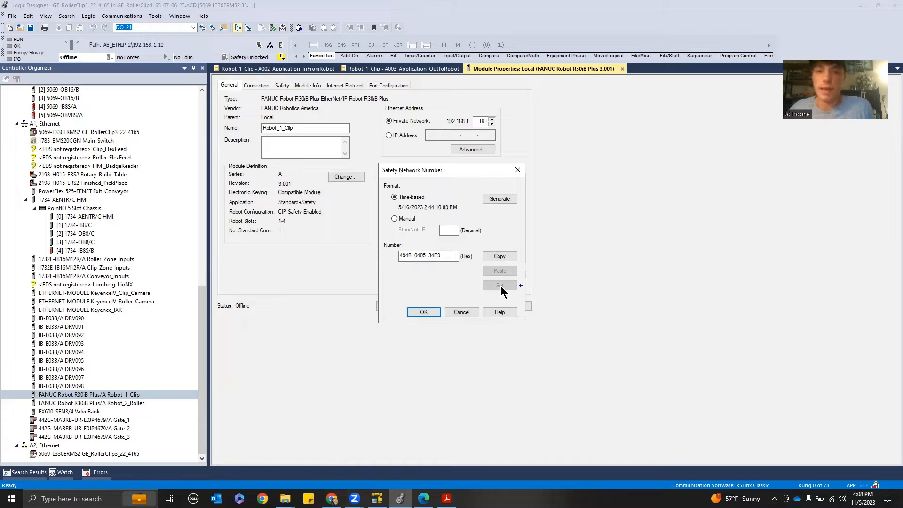
# Switch to the pendant and open the TCP/IP Host Comm setup screen from the Setup protocols
pyautogui.moveTo(376, 498)
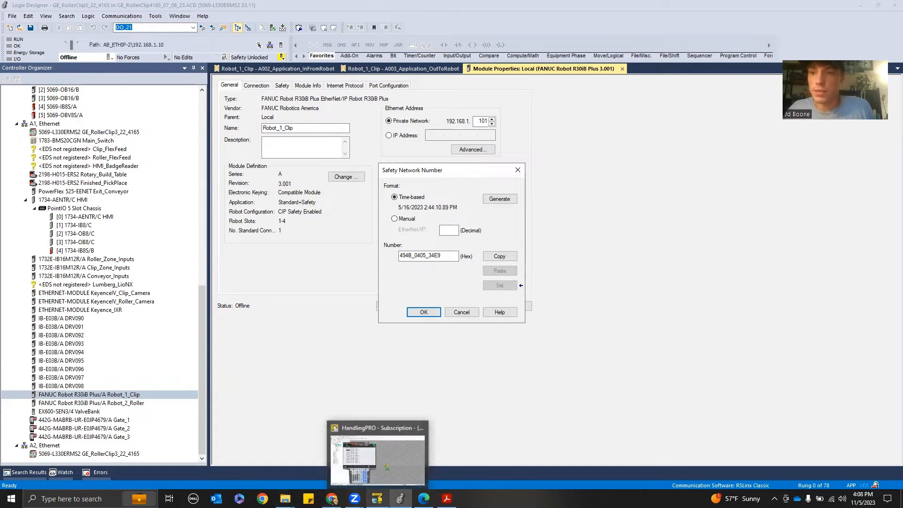
pyautogui.click(378, 459)
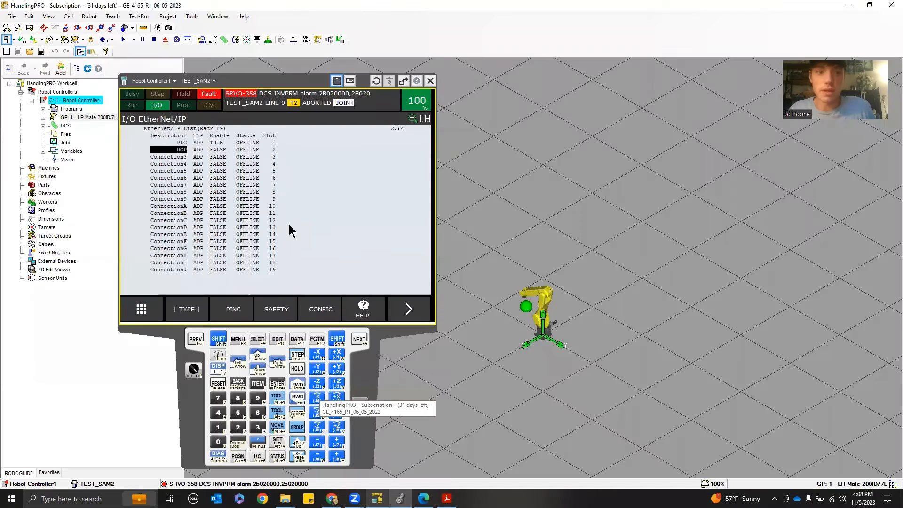
pyautogui.click(178, 144)
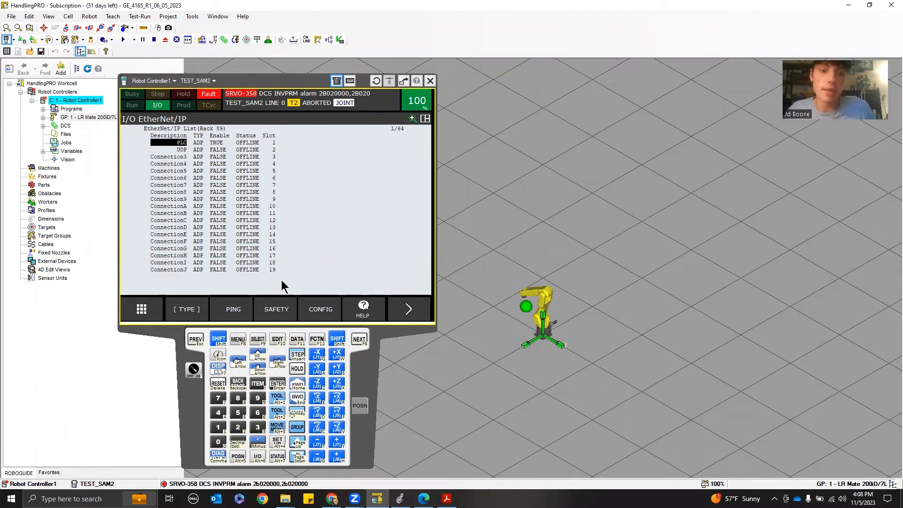
pyautogui.click(238, 339)
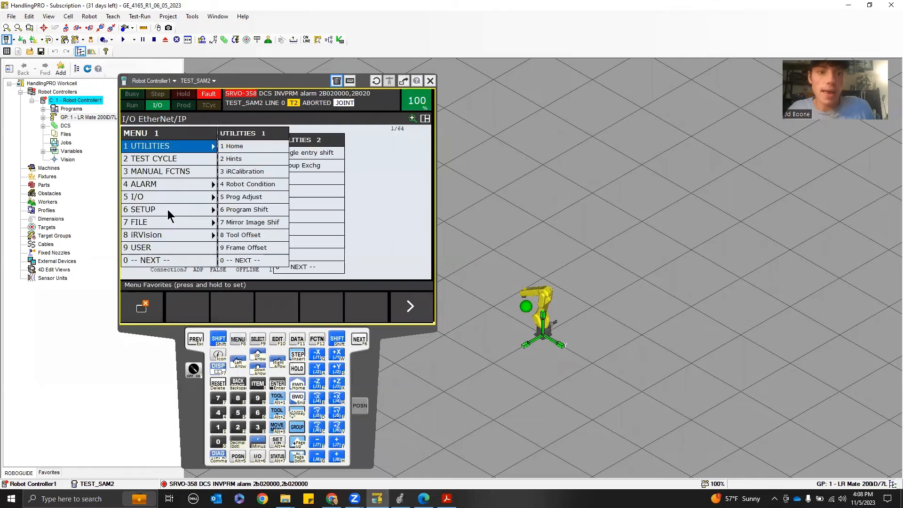
pyautogui.click(157, 208)
pyautogui.click(309, 242)
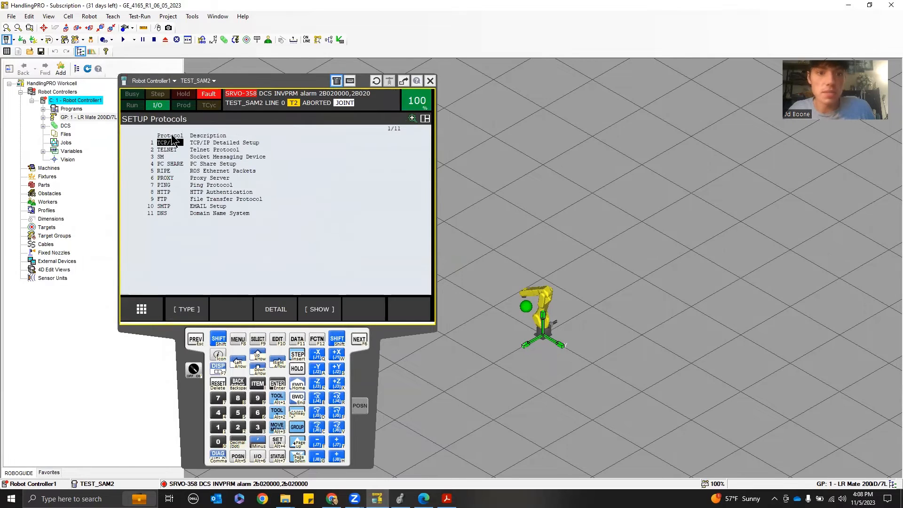
pyautogui.doubleClick(173, 138)
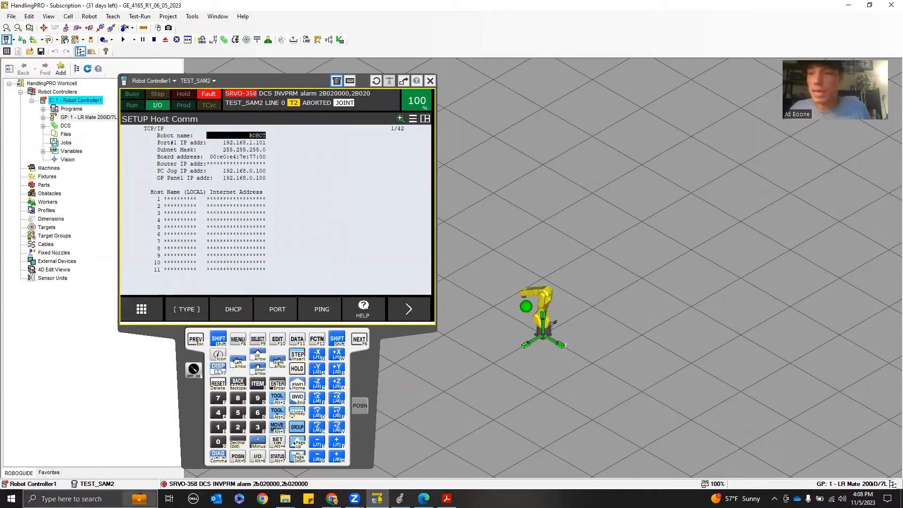
# Open a Command Prompt window from the Windows search and move it beside the pendant
pyautogui.click(104, 498)
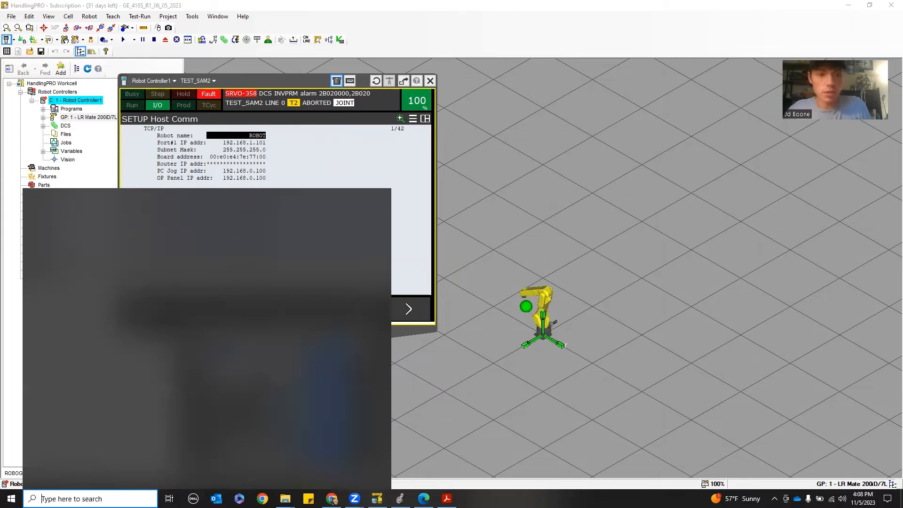
pyautogui.write('command')
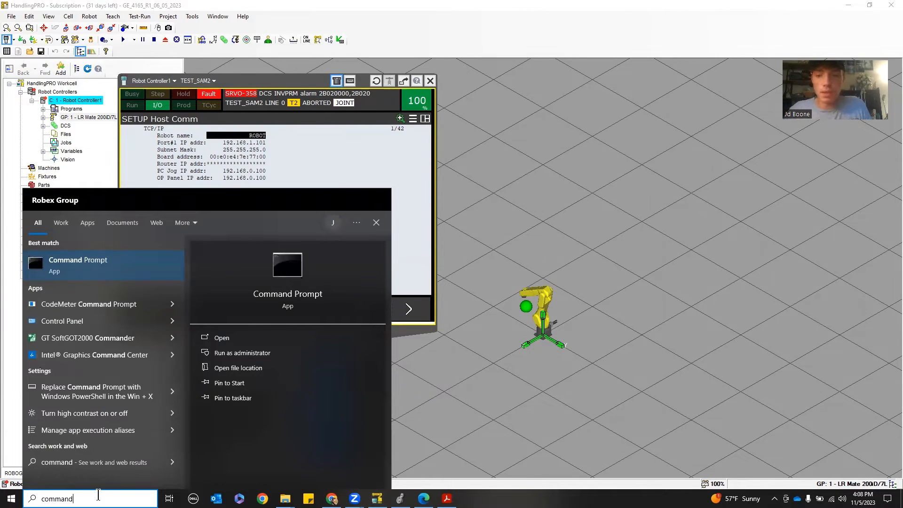
pyautogui.press('Return')
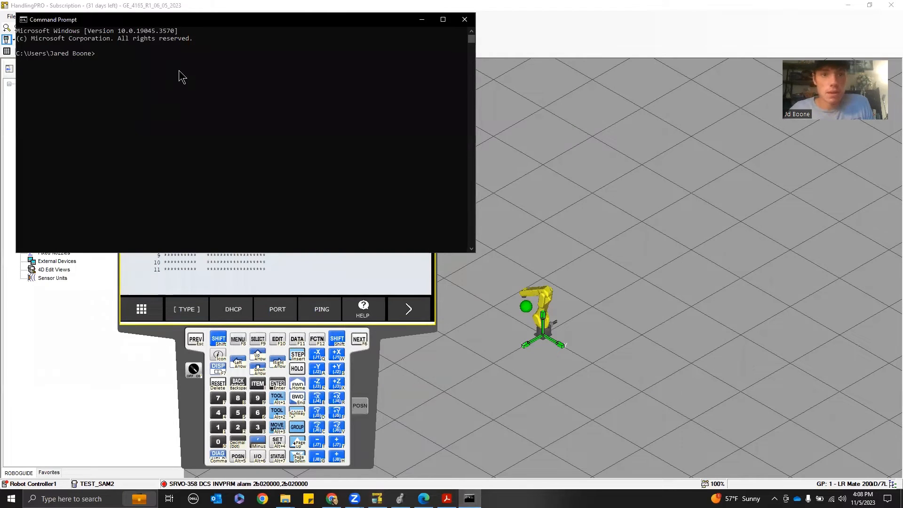
pyautogui.click(399, 89)
pyautogui.moveTo(428, 23); pyautogui.dragTo(660, 124)
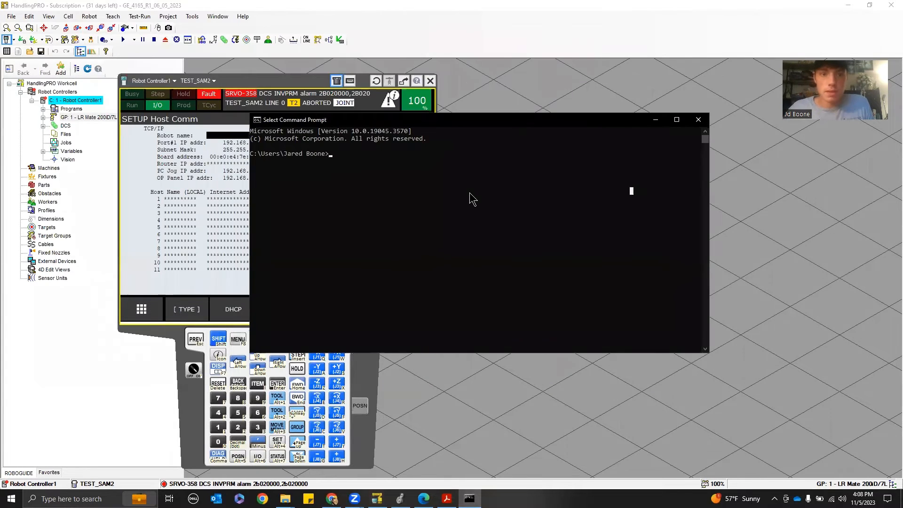
# Ping the robot homepage's local address 127.0.0.1 from the command prompt
pyautogui.write('ping 10')
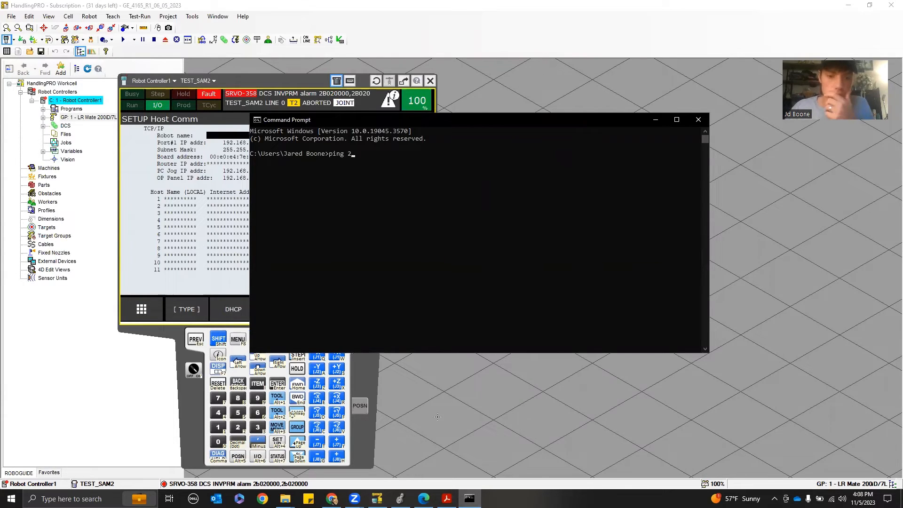
pyautogui.moveTo(424, 498)
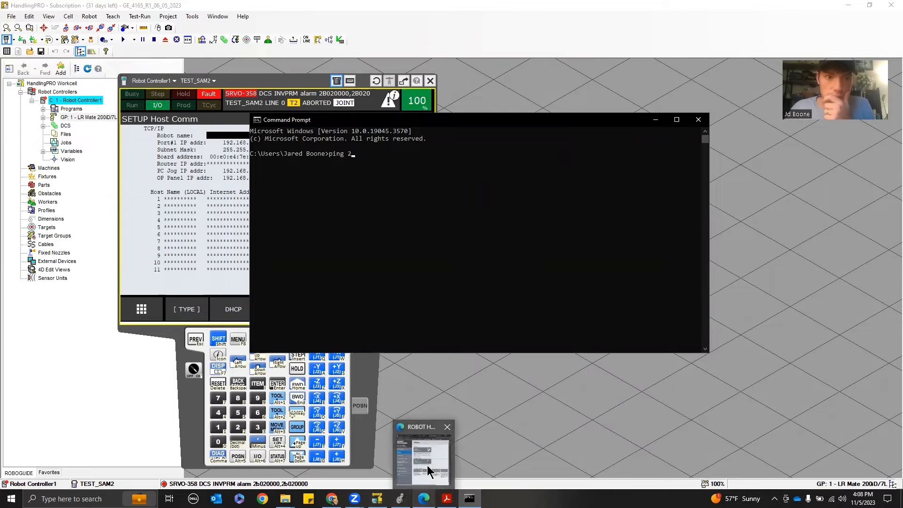
pyautogui.click(429, 448)
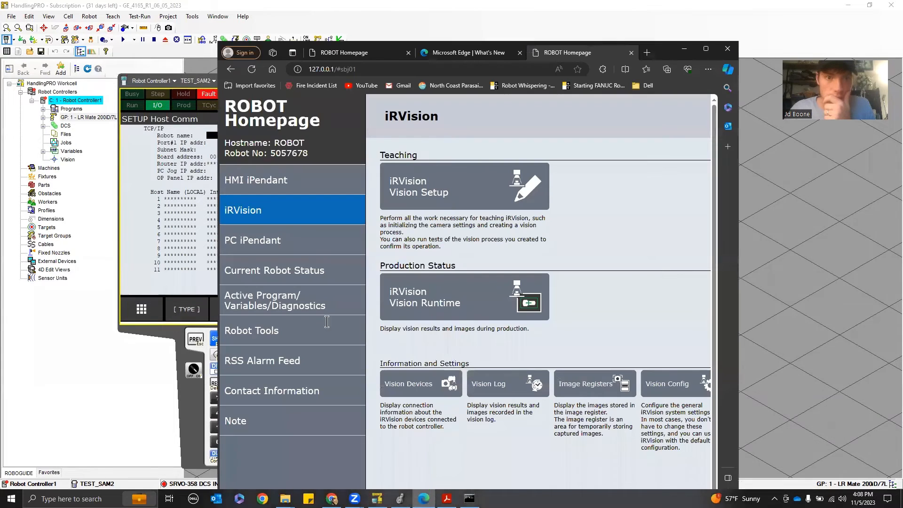
pyautogui.click(685, 49)
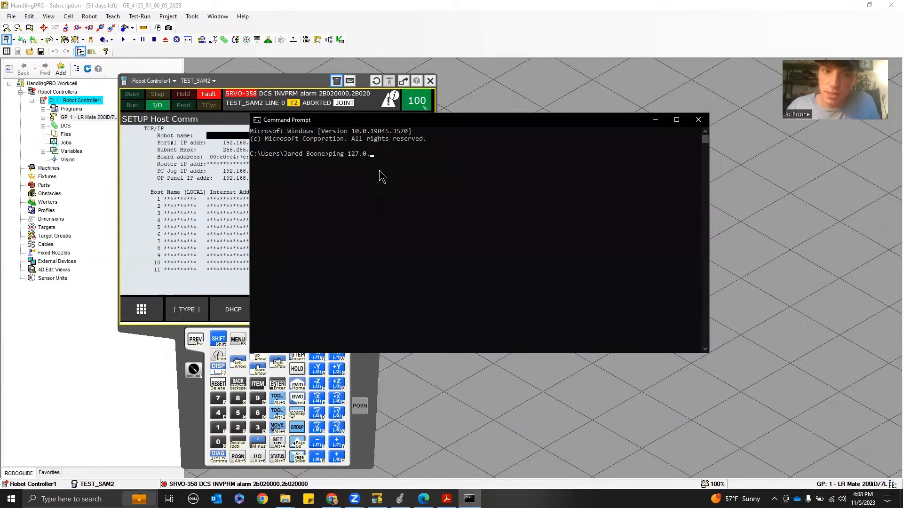
pyautogui.write('1')
pyautogui.press('Return')
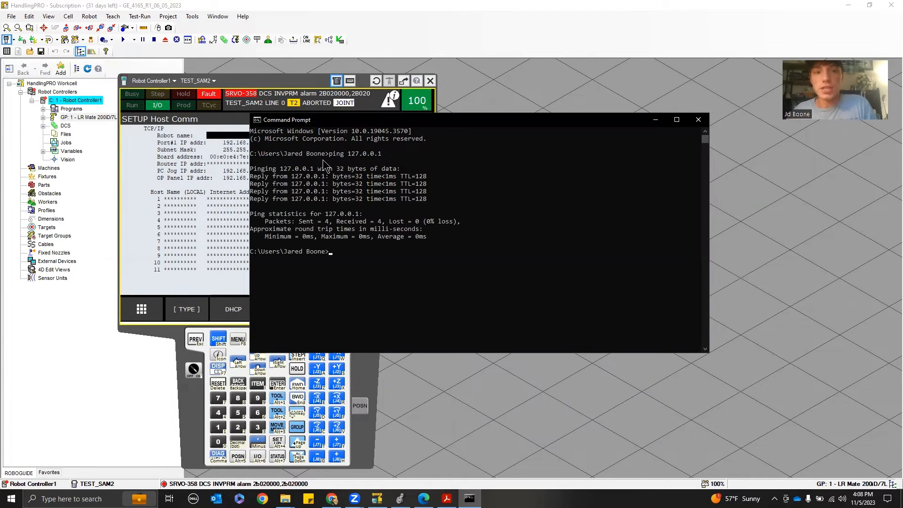
# Ping the robot's port 1 address 192.168.1.101, then minimize the command prompt
pyautogui.moveTo(456, 120); pyautogui.dragTo(640, 155)
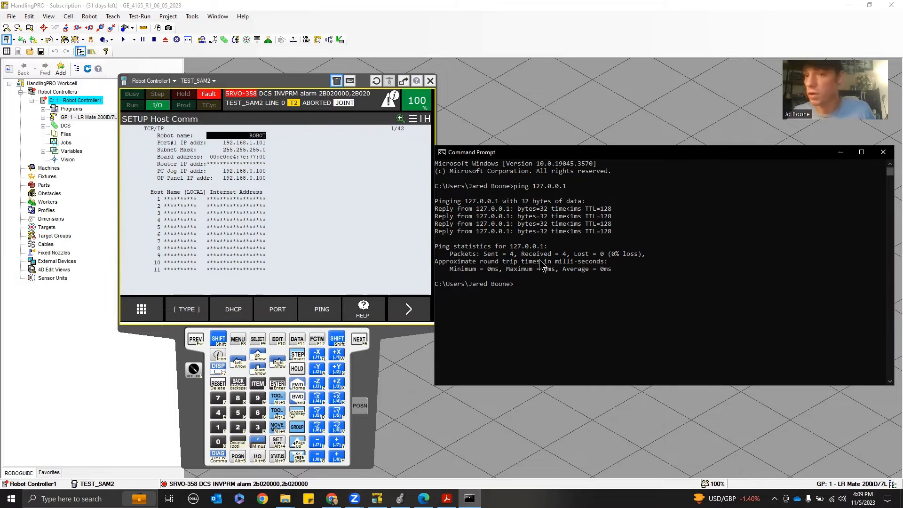
pyautogui.write('ping 1')
pyautogui.click(498, 306)
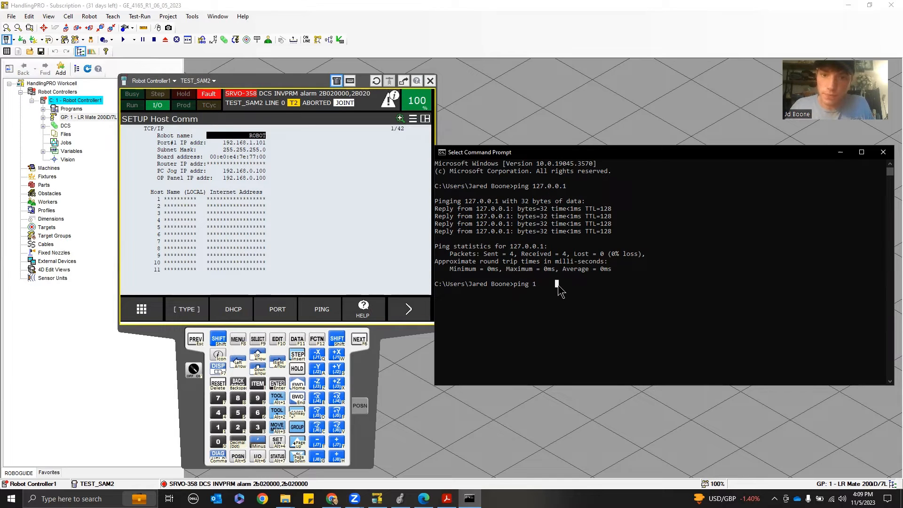
pyautogui.write('192.168.1.101')
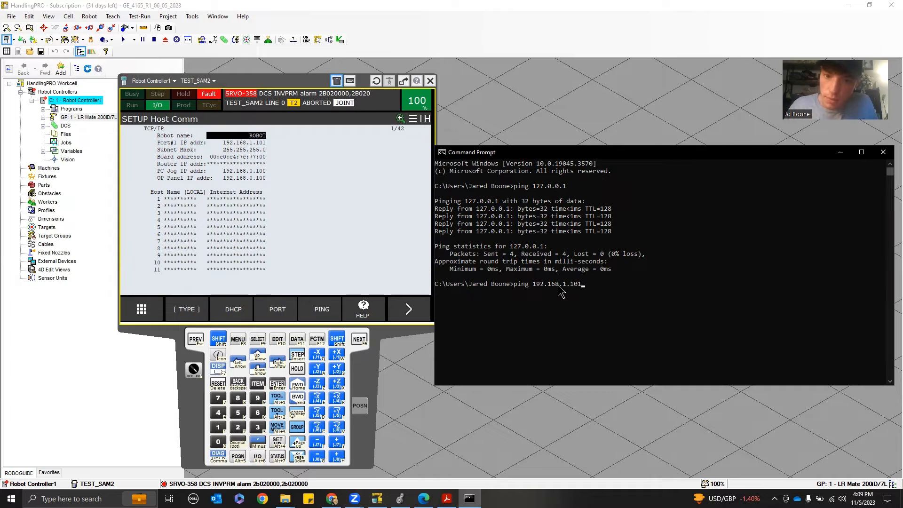
pyautogui.press('Return')
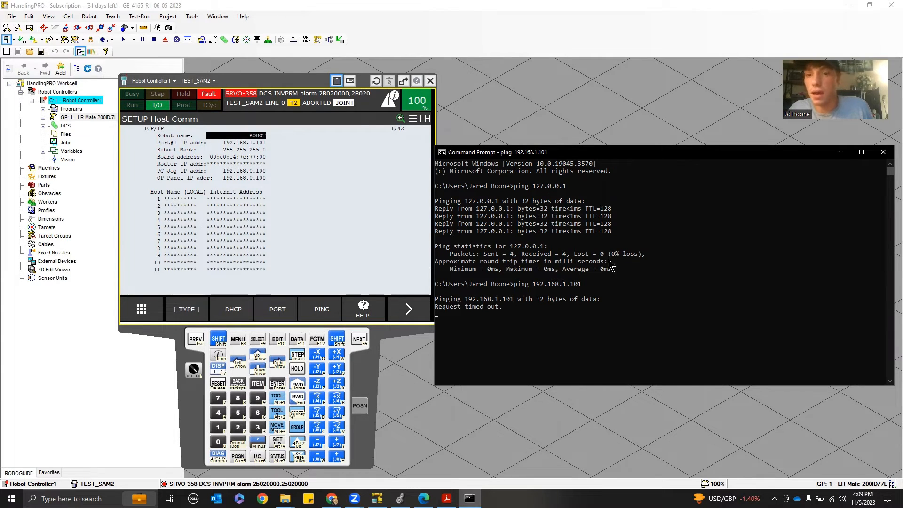
pyautogui.click(840, 155)
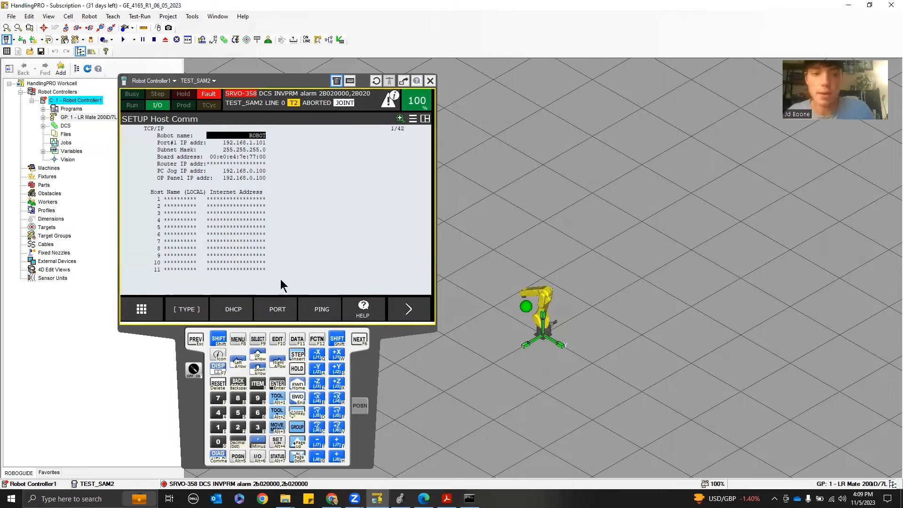
pyautogui.click(408, 313)
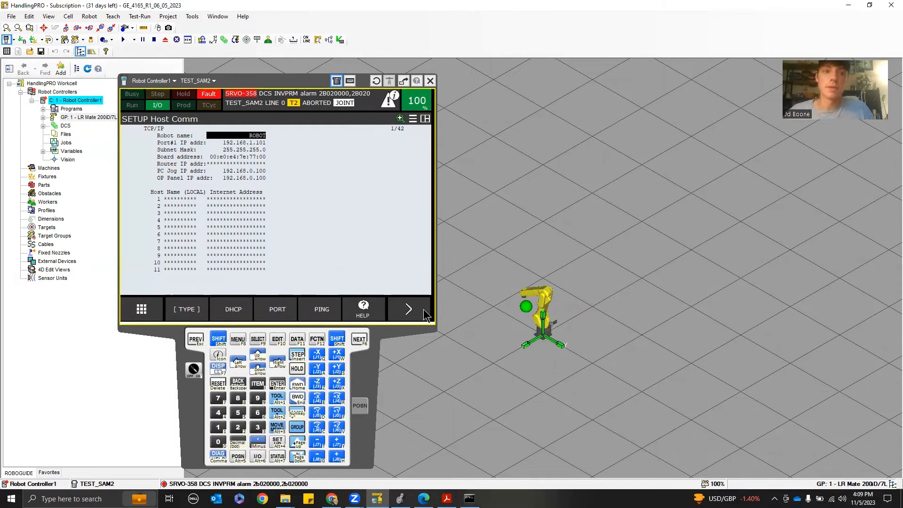
# Put the command prompt away and open the EtherNet/IP I/O connection list on the pendant
pyautogui.click(470, 499)
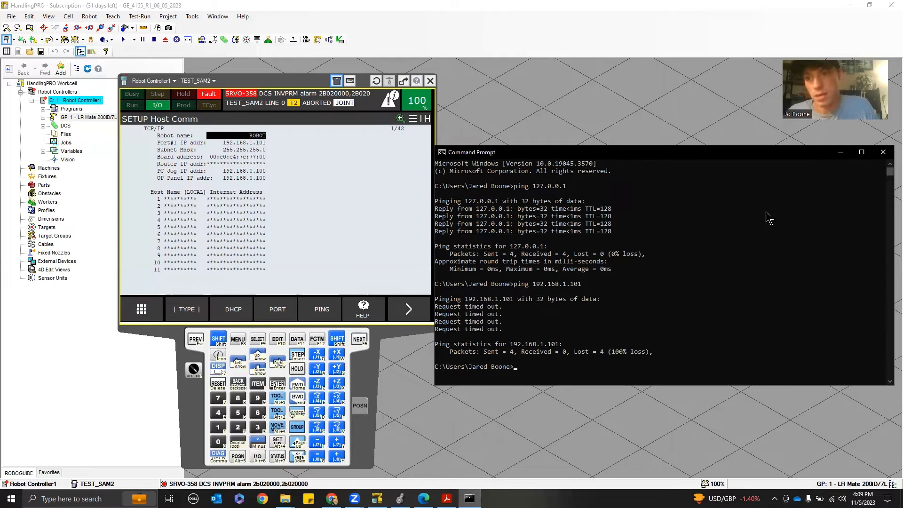
pyautogui.click(848, 154)
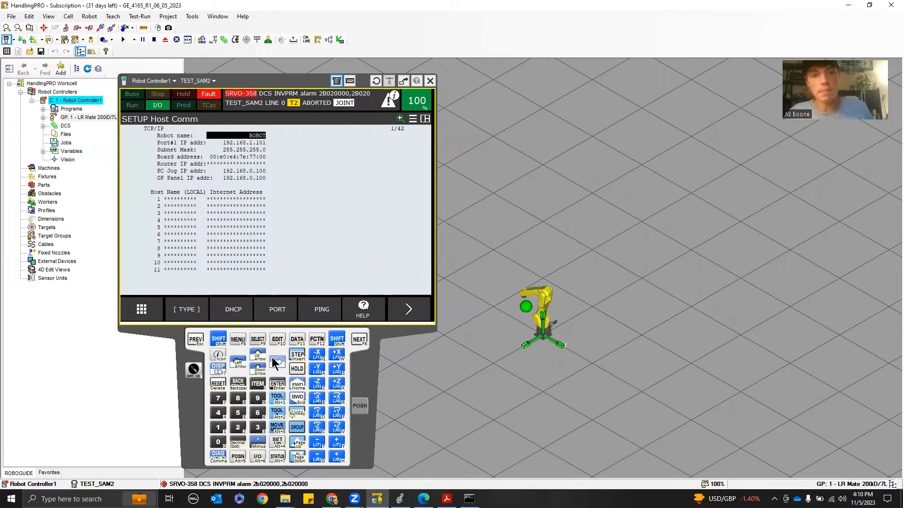
pyautogui.click(200, 340)
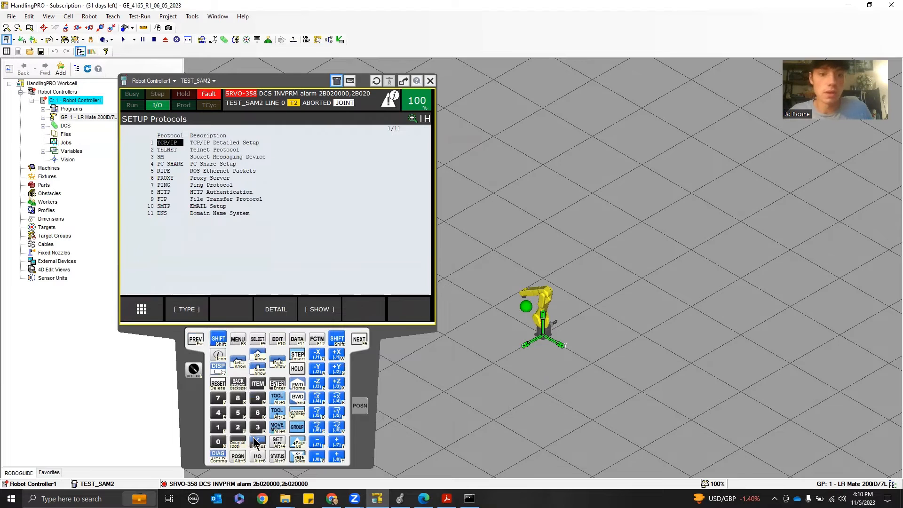
pyautogui.click(258, 455)
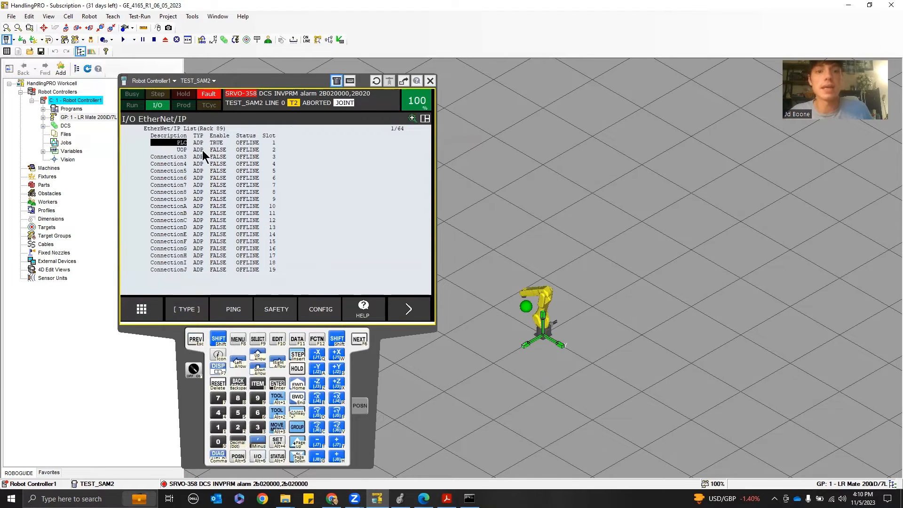
# Compare the robot module's properties in Logix Designer with the pendant's EtherNet/IP connection list, cancelling the Safety Network Number dialog
pyautogui.click(400, 499)
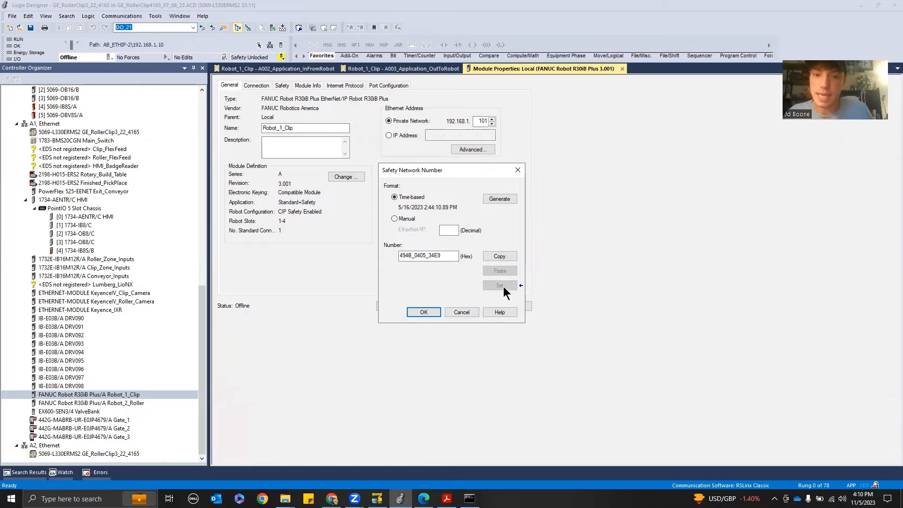
pyautogui.click(462, 312)
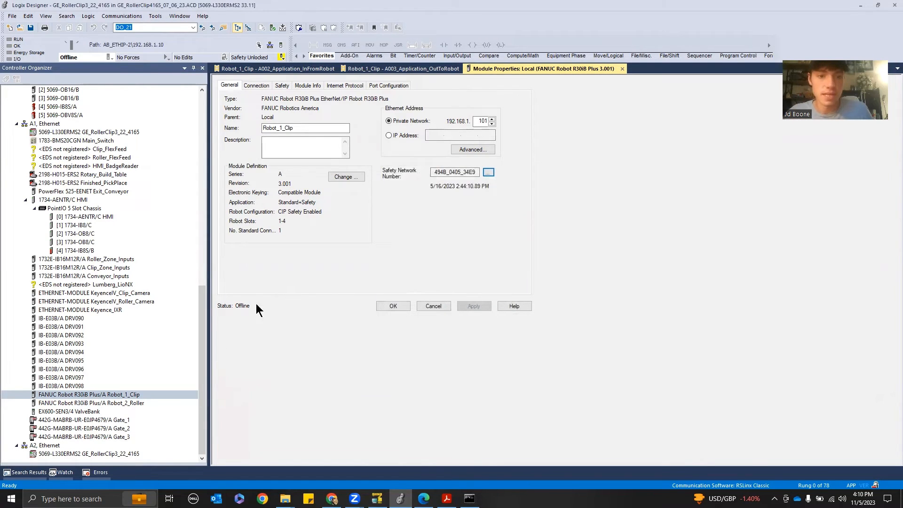
pyautogui.click(378, 499)
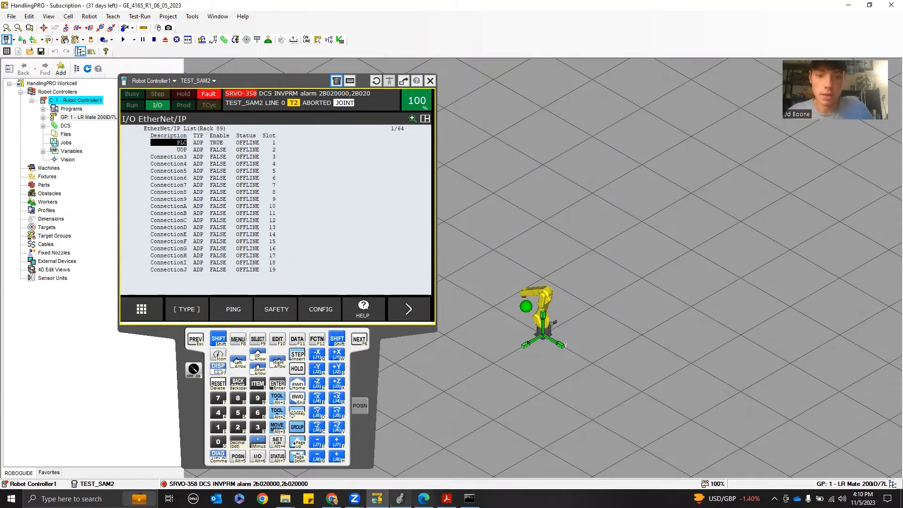
pyautogui.click(400, 498)
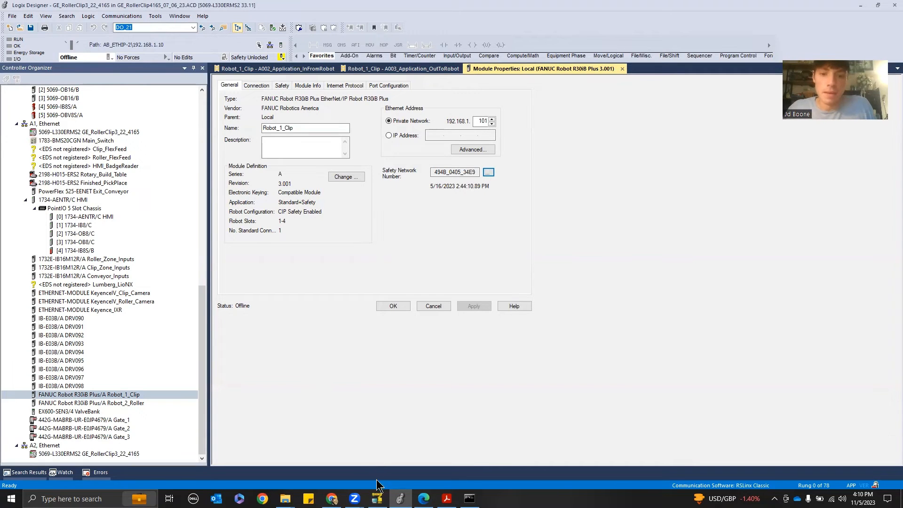
pyautogui.click(378, 498)
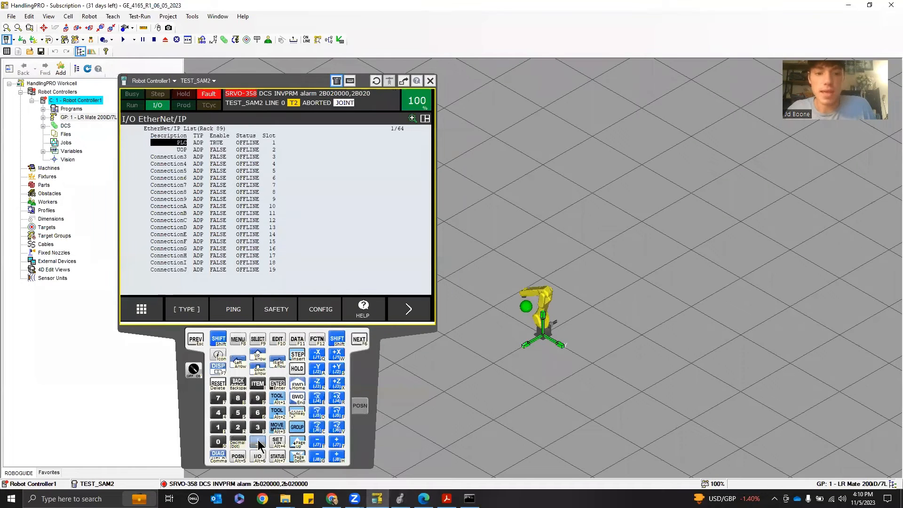
# Switch the pendant's I/O display to the UOP output signals
pyautogui.click(201, 309)
pyautogui.click(164, 194)
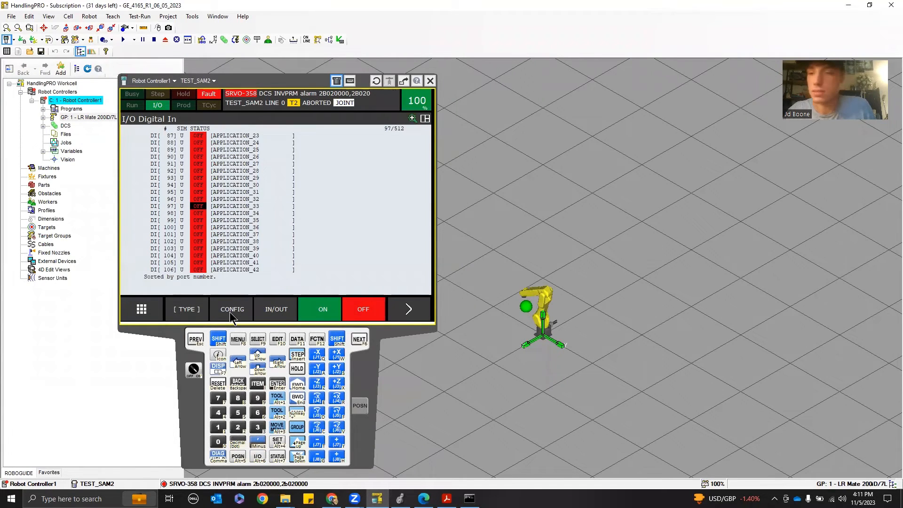
pyautogui.click(187, 309)
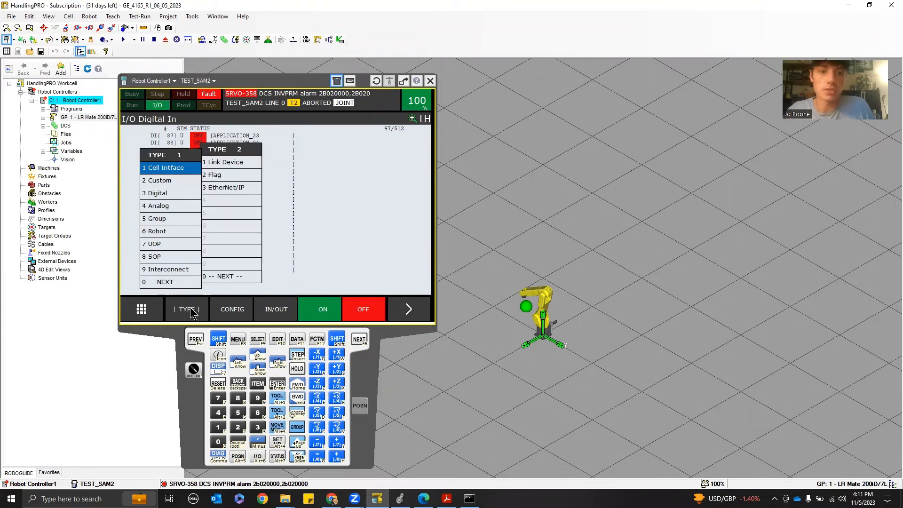
pyautogui.click(157, 245)
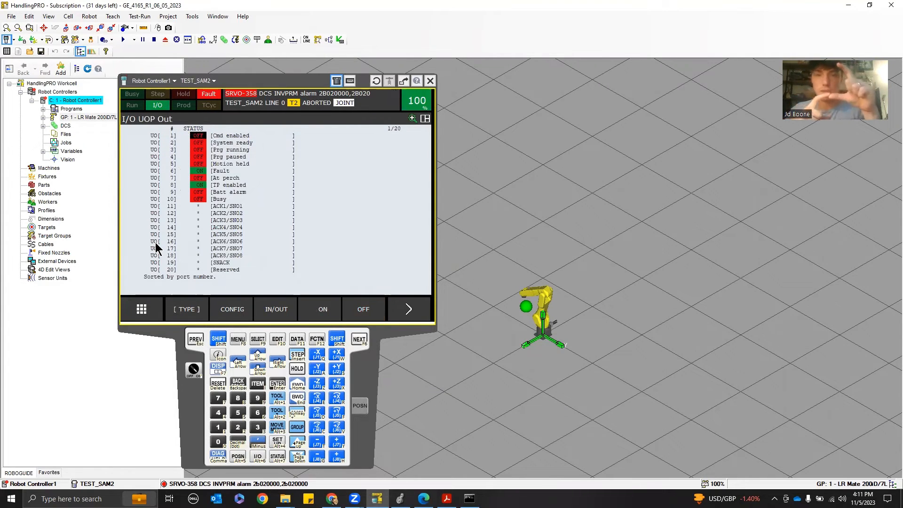
# Open the Robot_1 Robot_2 Project Utility_New spreadsheet from the GE 4165 Swordfish Roller Clip 06-Robots folder
pyautogui.moveTo(288, 498)
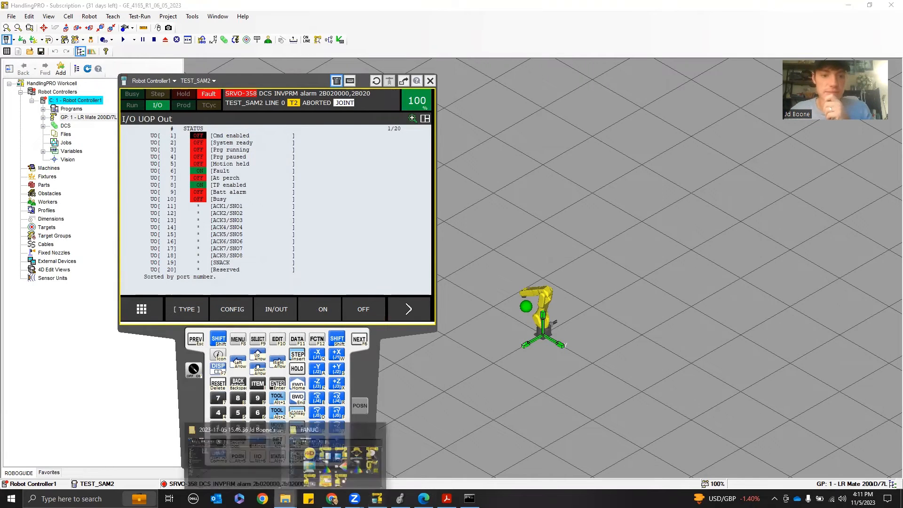
pyautogui.click(329, 452)
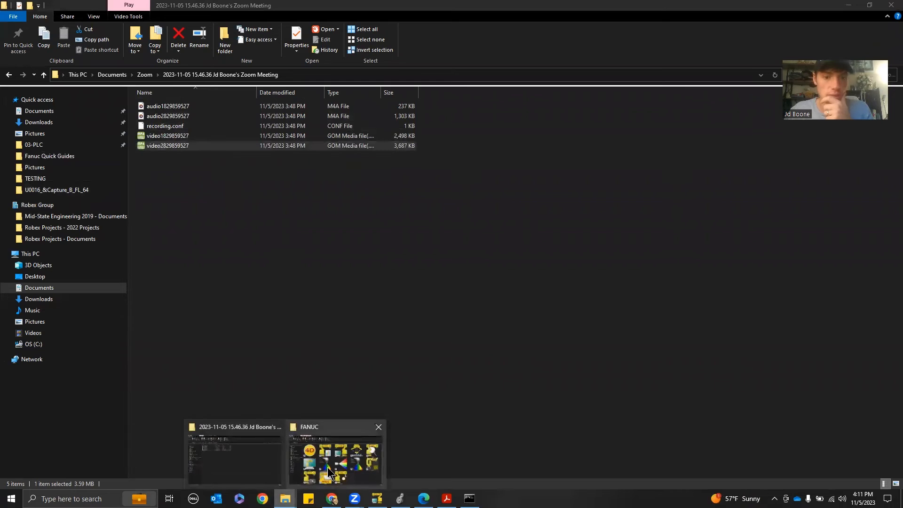
pyautogui.click(247, 460)
pyautogui.click(66, 169)
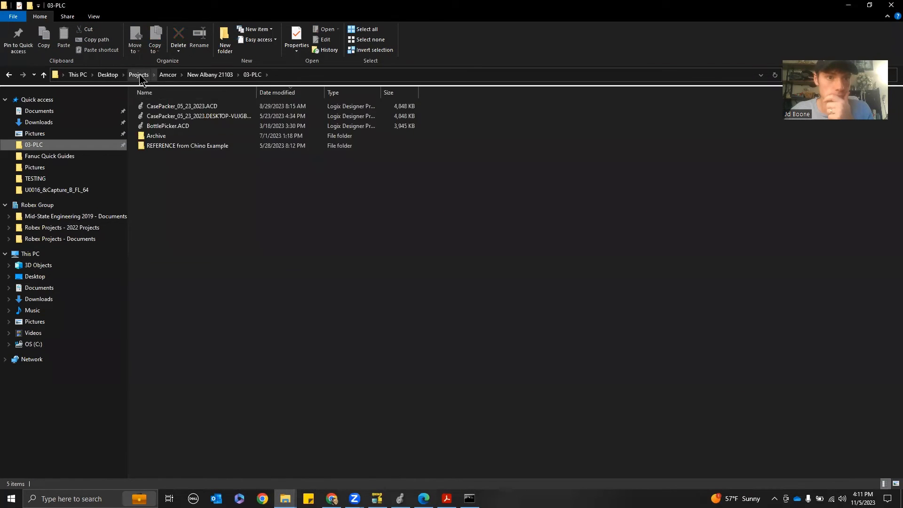
pyautogui.click(140, 75)
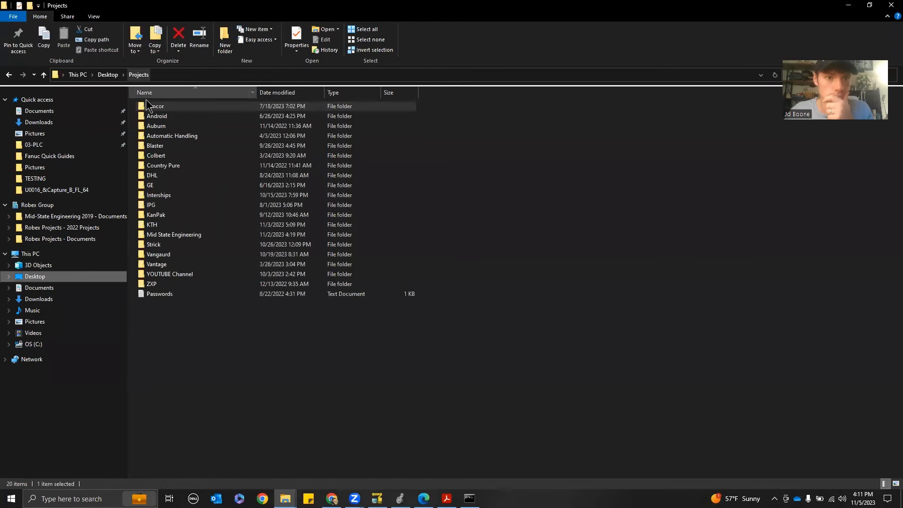
pyautogui.doubleClick(168, 188)
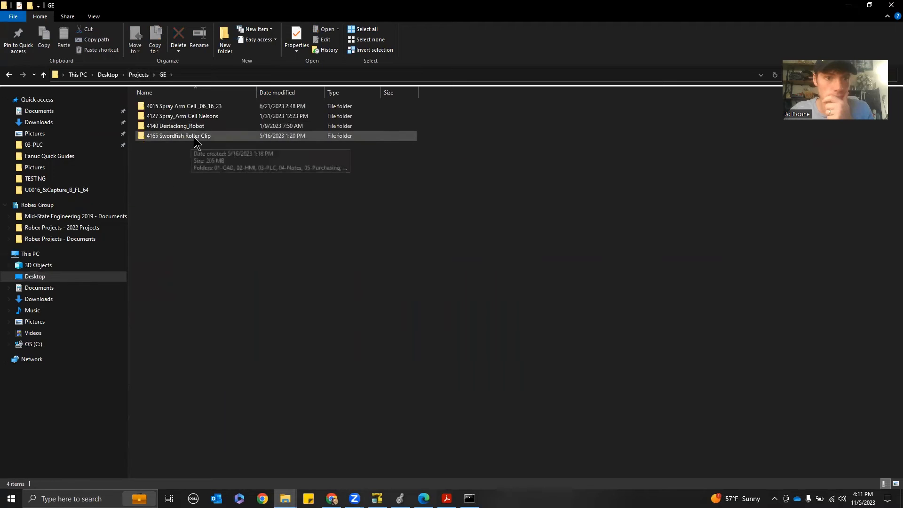
pyautogui.doubleClick(194, 137)
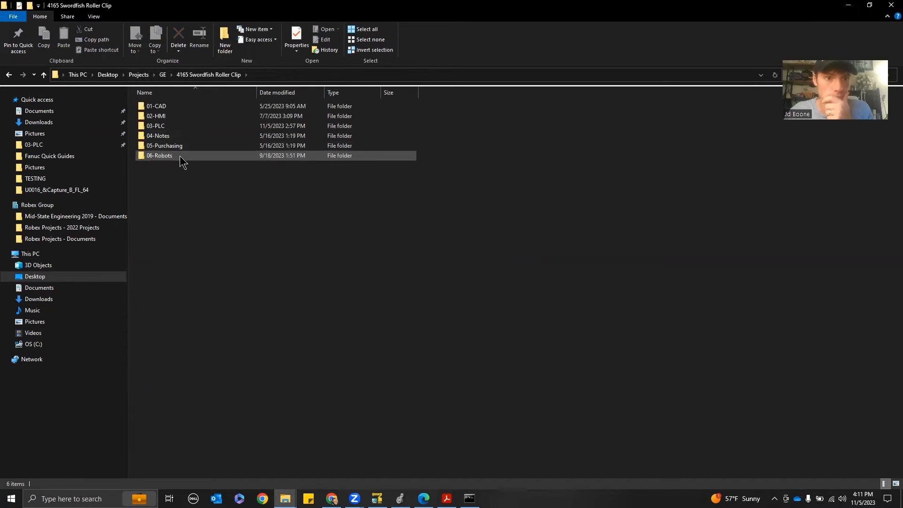
pyautogui.doubleClick(180, 156)
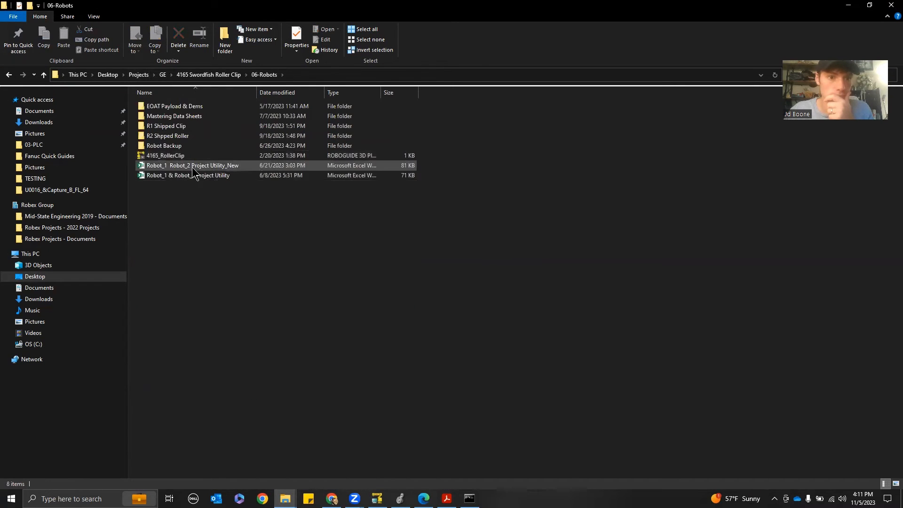
pyautogui.click(192, 168)
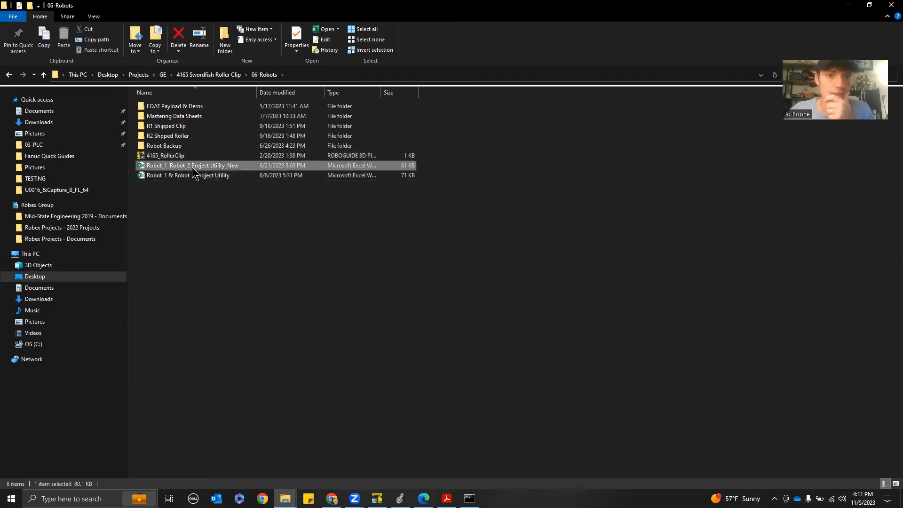
pyautogui.click(847, 6)
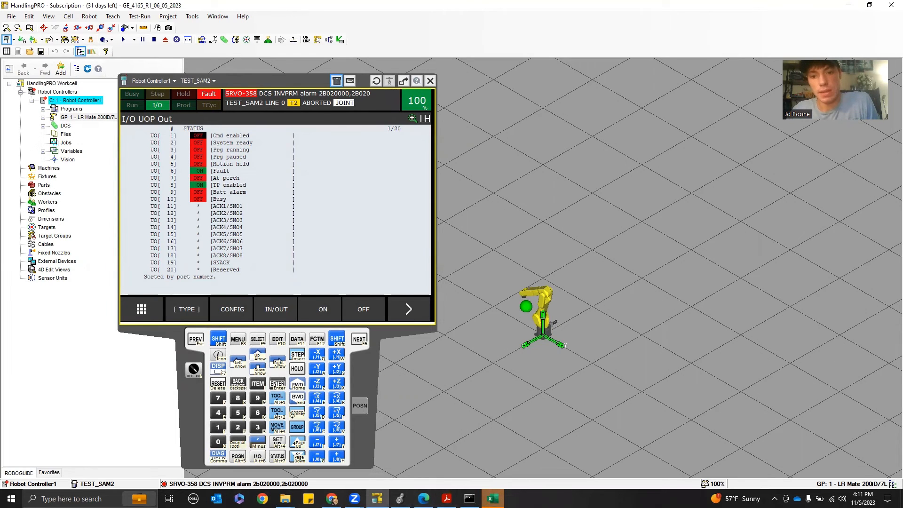
pyautogui.click(493, 499)
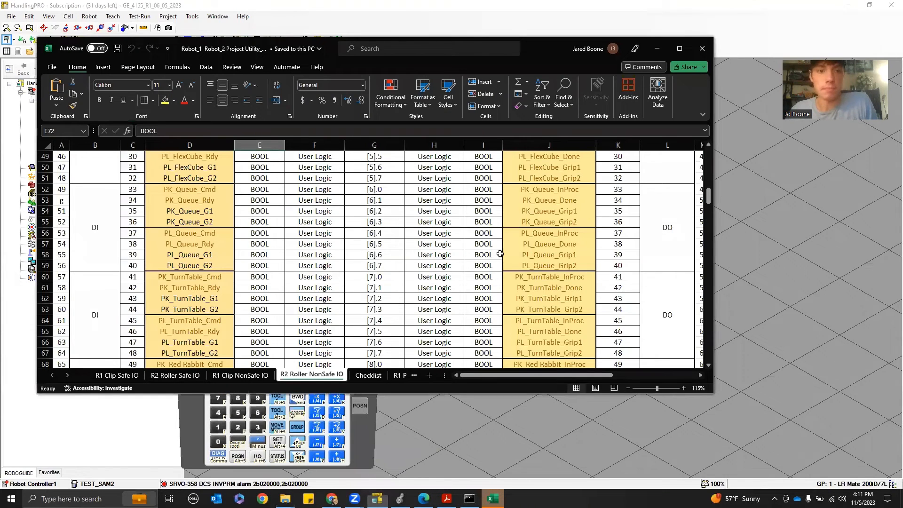
# Examine the R2 Roller NonSafe IO sheet's UIP, UOP and reserved signal descriptions and their PLC map bits
pyautogui.click(679, 48)
pyautogui.scroll(13, 402, 257)
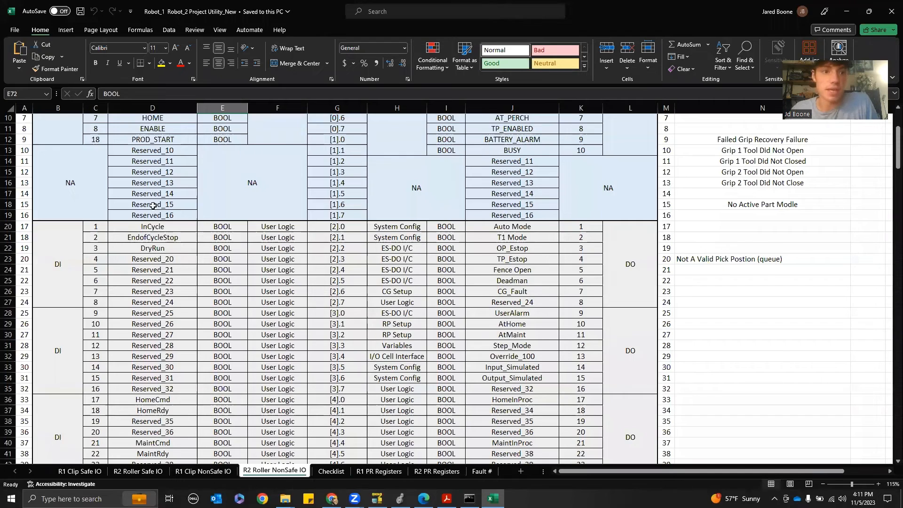
pyautogui.scroll(3, 153, 205)
pyautogui.moveTo(88, 153); pyautogui.dragTo(193, 251)
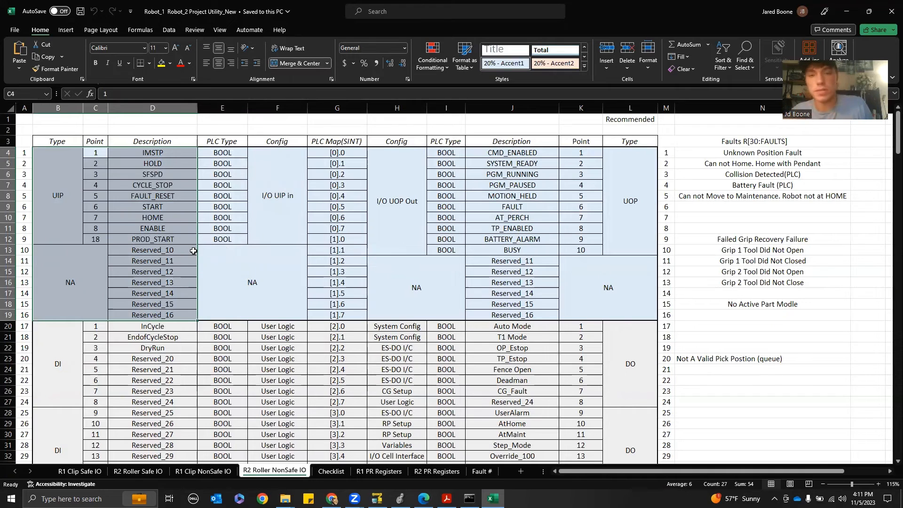
pyautogui.click(267, 255)
pyautogui.moveTo(341, 152); pyautogui.dragTo(315, 445)
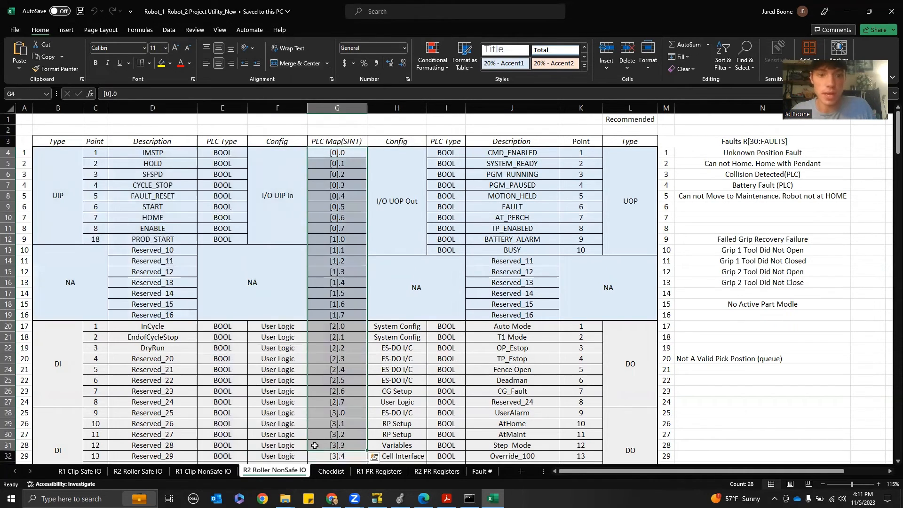
pyautogui.scroll(-1, 308, 332)
pyautogui.scroll(1, 307, 325)
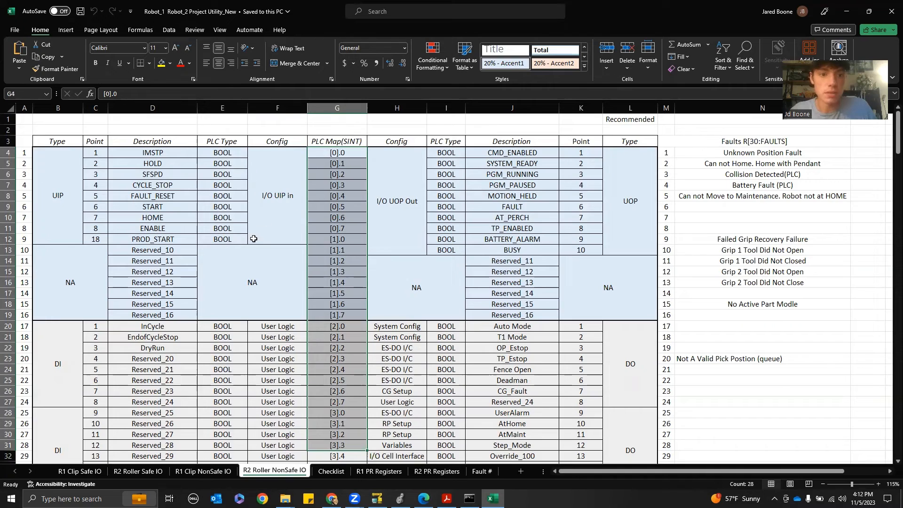
pyautogui.moveTo(164, 153); pyautogui.dragTo(158, 236)
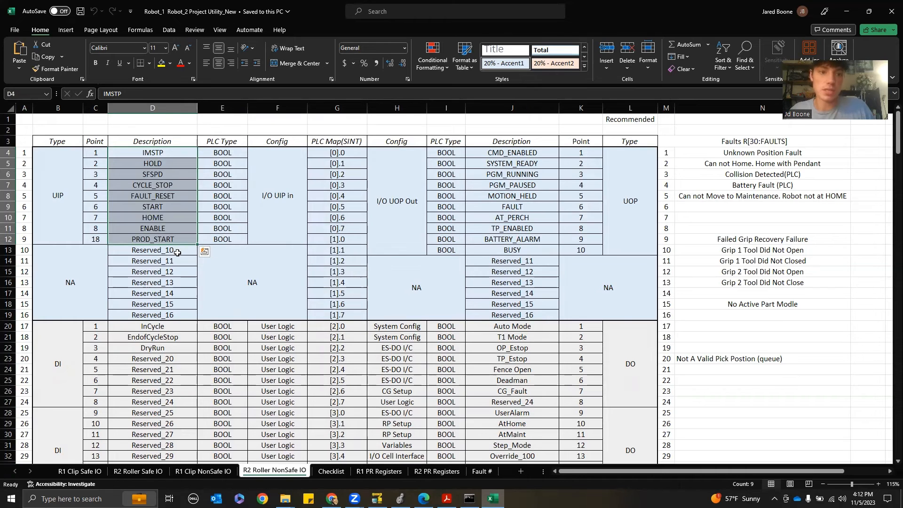
pyautogui.click(165, 254)
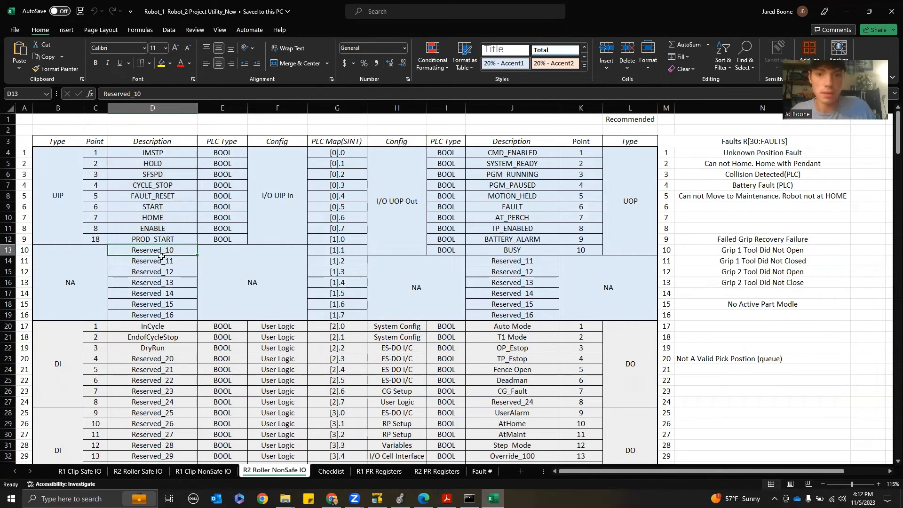
pyautogui.moveTo(161, 255); pyautogui.dragTo(158, 312)
# Back on the pendant, review the UOP output and input signals, then open the UOP input configuration ranges
pyautogui.click(378, 499)
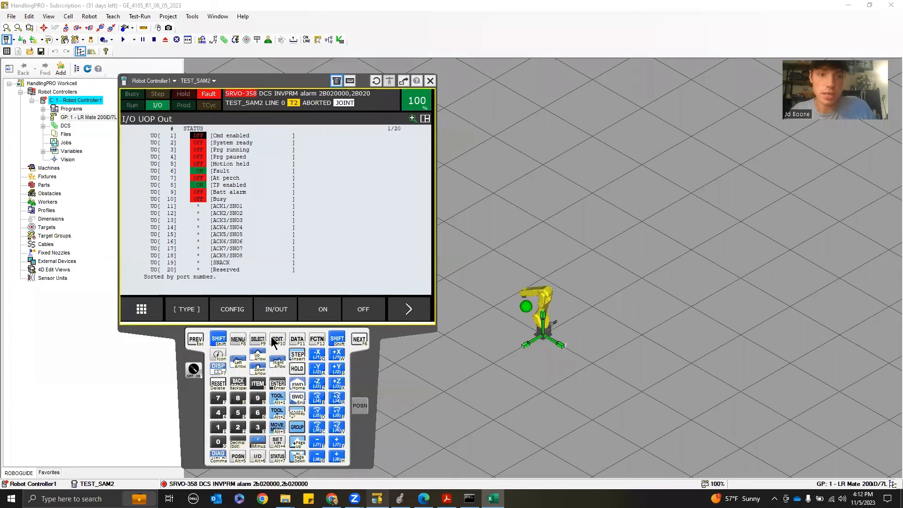
pyautogui.click(227, 234)
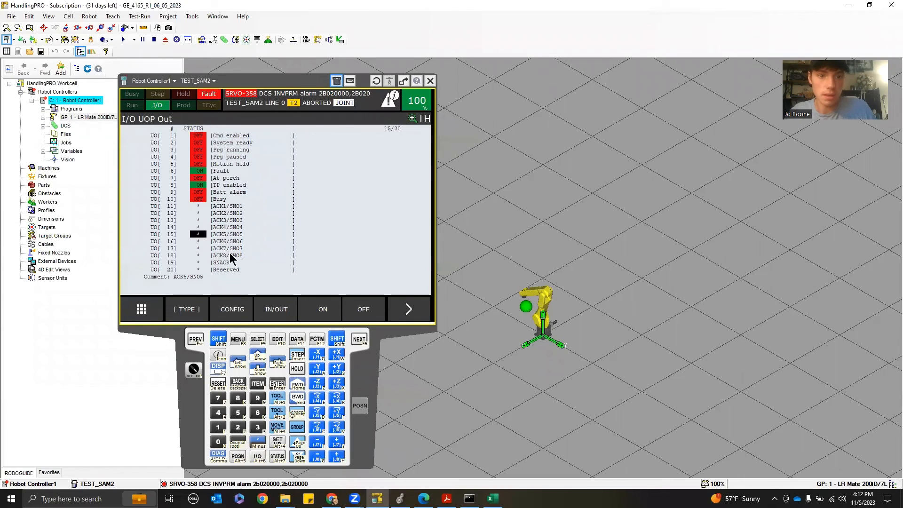
pyautogui.click(230, 255)
pyautogui.click(278, 309)
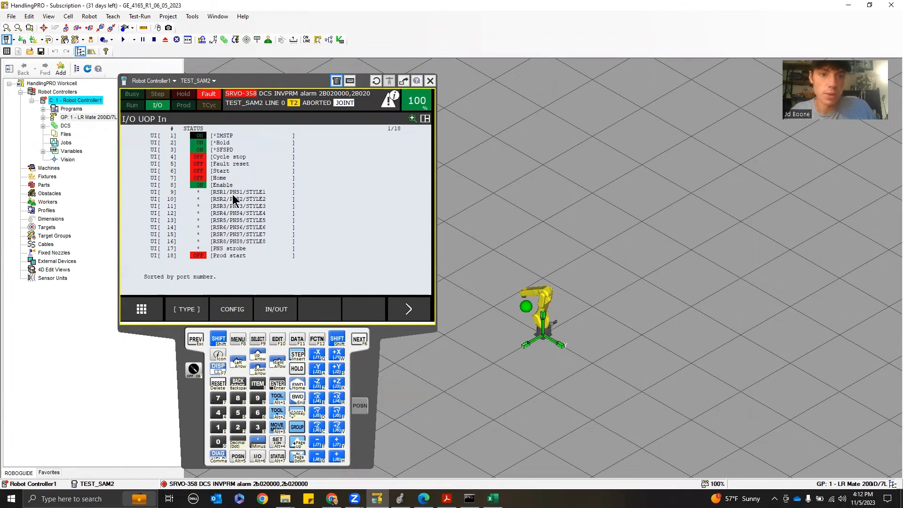
pyautogui.scroll(-5, 233, 226)
pyautogui.scroll(5, 228, 212)
pyautogui.scroll(-5, 225, 207)
pyautogui.scroll(2, 225, 230)
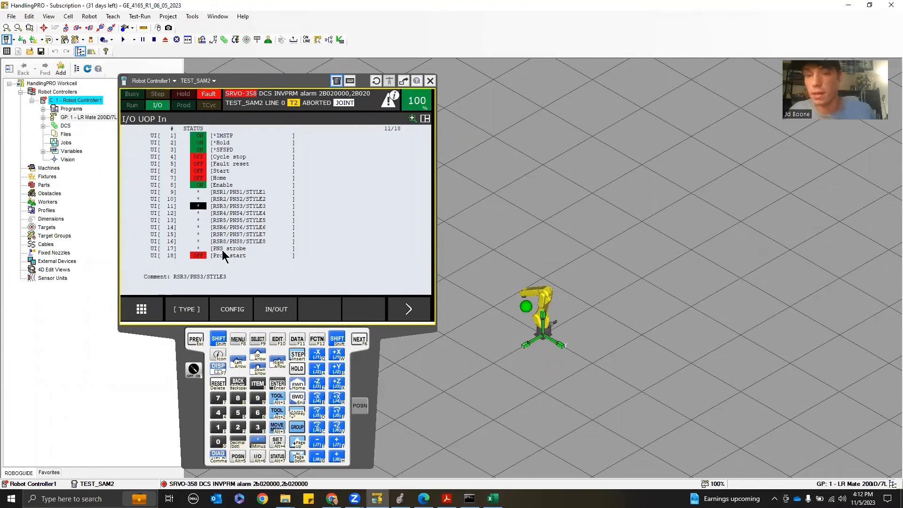
pyautogui.scroll(-5, 243, 233)
pyautogui.scroll(3, 244, 224)
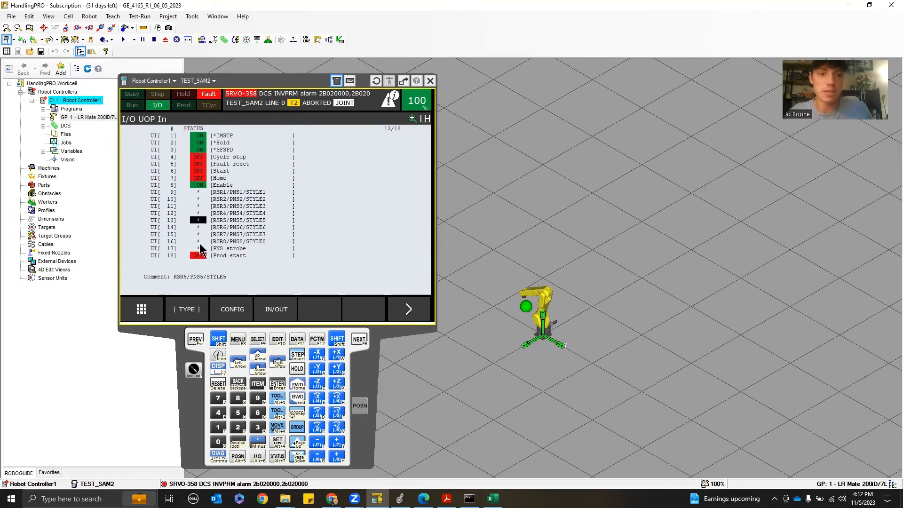
pyautogui.click(230, 308)
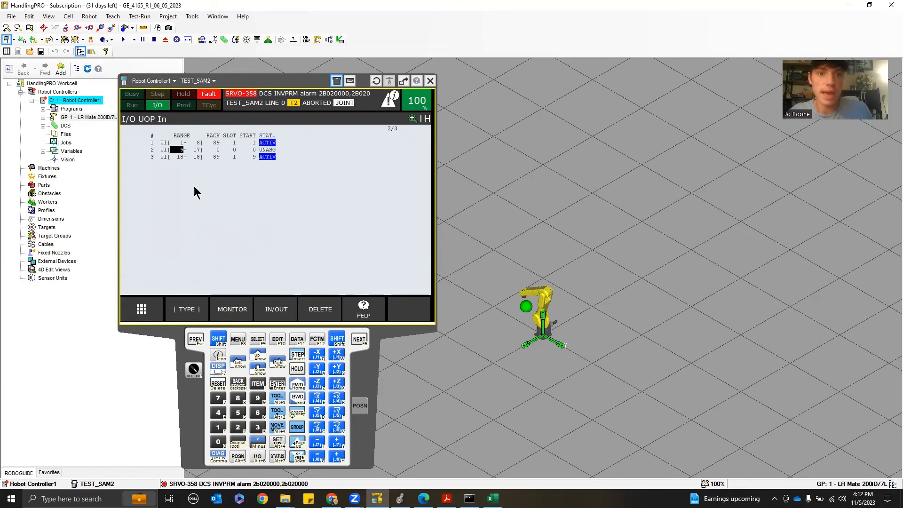
pyautogui.click(193, 142)
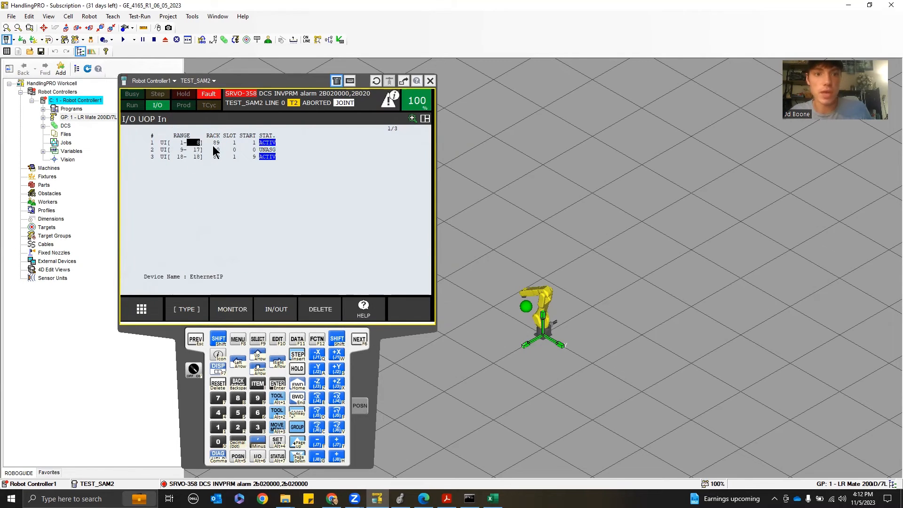
# Review the UOP input and output configuration ranges and their rack, slot and start values on the pendant
pyautogui.click(217, 144)
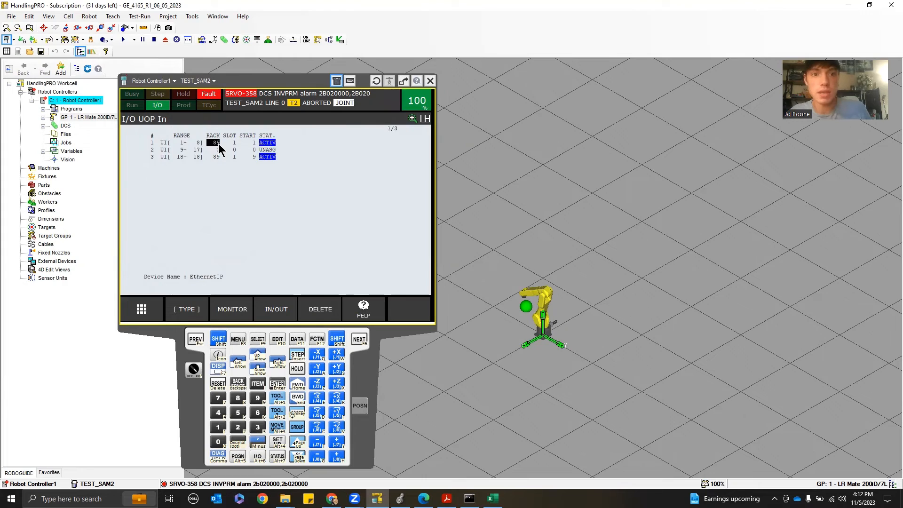
pyautogui.click(178, 143)
pyautogui.press('Down')
pyautogui.press('Down')
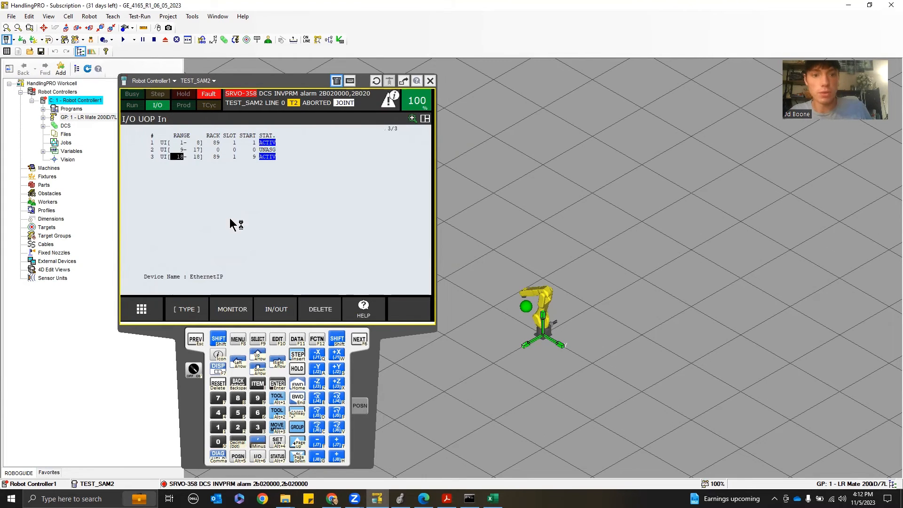
pyautogui.click(266, 312)
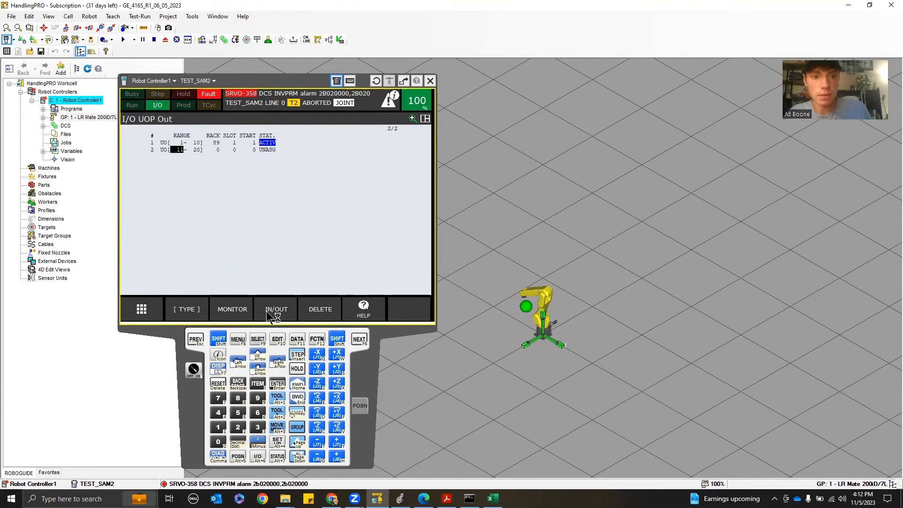
pyautogui.click(278, 307)
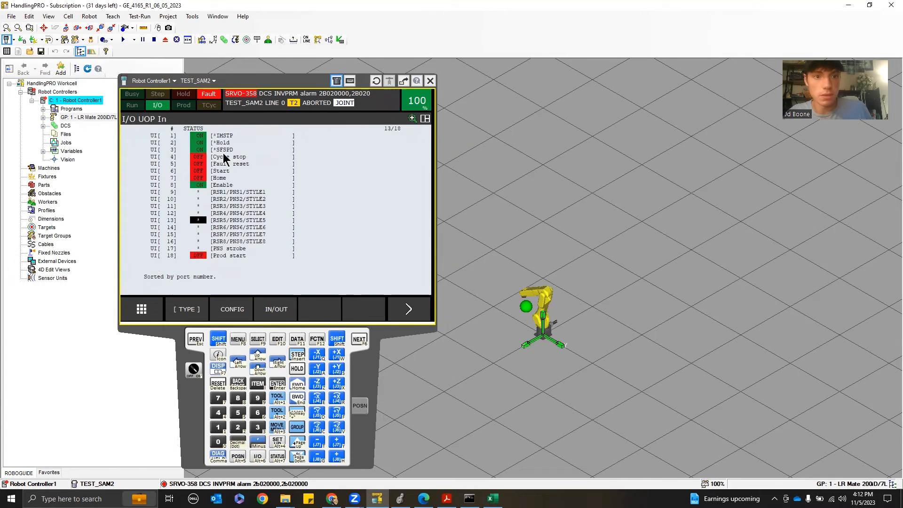
pyautogui.click(202, 136)
pyautogui.click(240, 312)
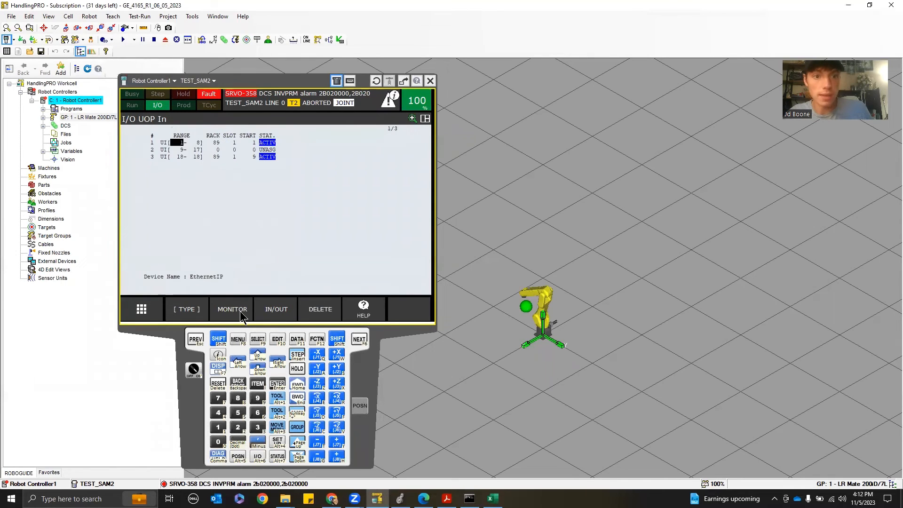
pyautogui.click(215, 143)
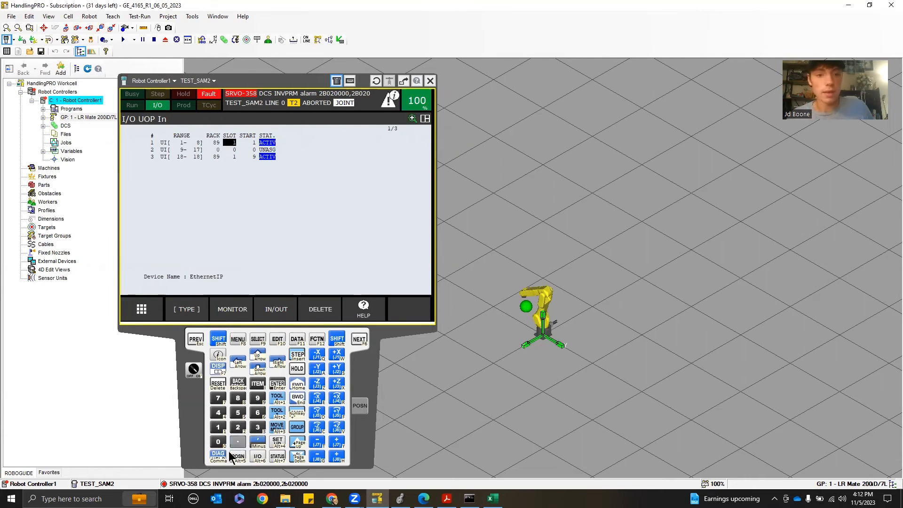
# Open the EtherNet/IP connection list, then return to the UOP input configuration and inspect its rack and start fields
pyautogui.press('F1')
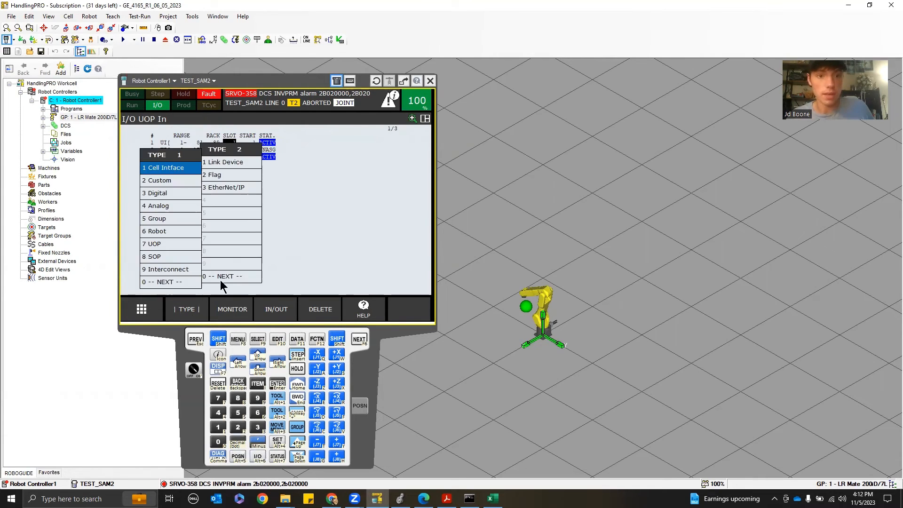
pyautogui.click(244, 183)
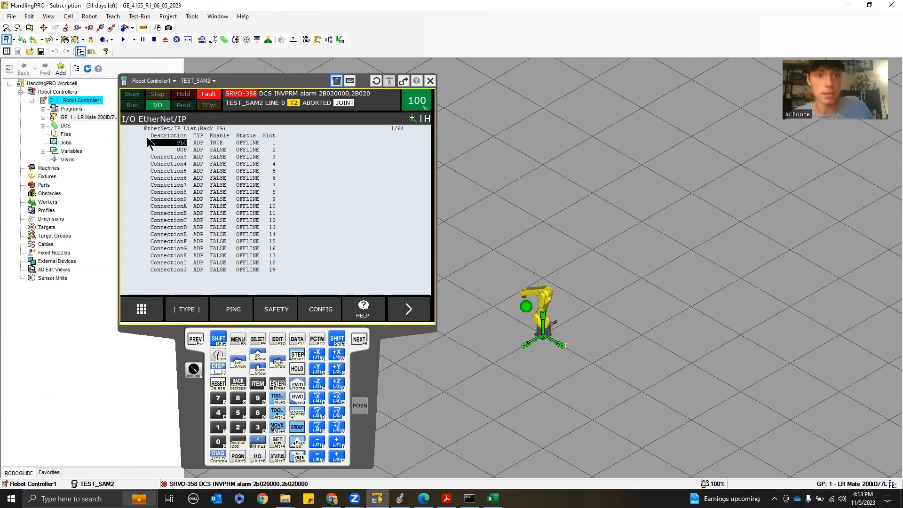
pyautogui.click(259, 459)
pyautogui.click(233, 309)
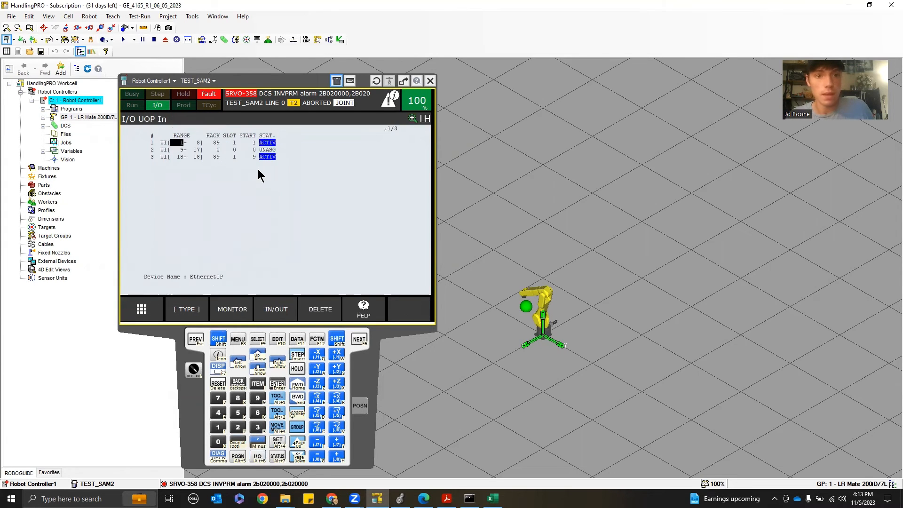
pyautogui.click(233, 143)
pyautogui.click(255, 143)
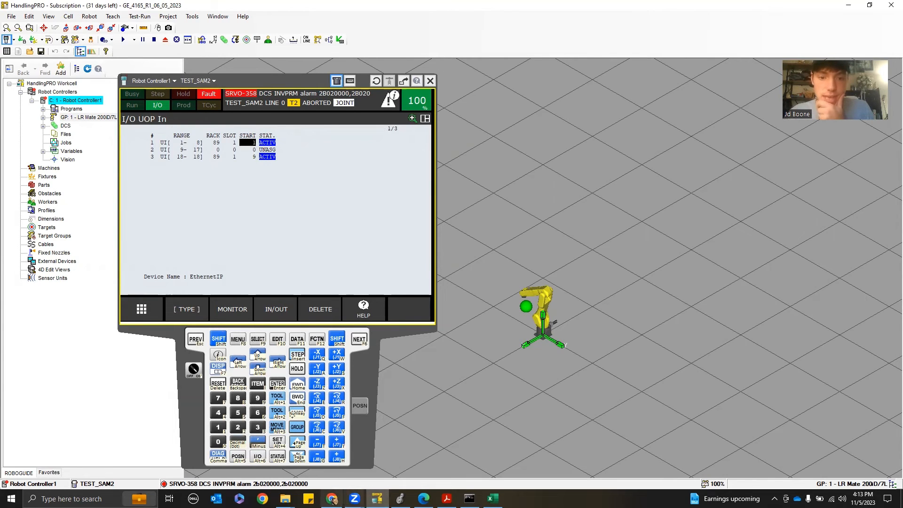
# Switch to Logix Designer, filter controller tags by robot_1_Clip and expand the bits of Robot_1_Clip:O1.Output[0]
pyautogui.click(400, 498)
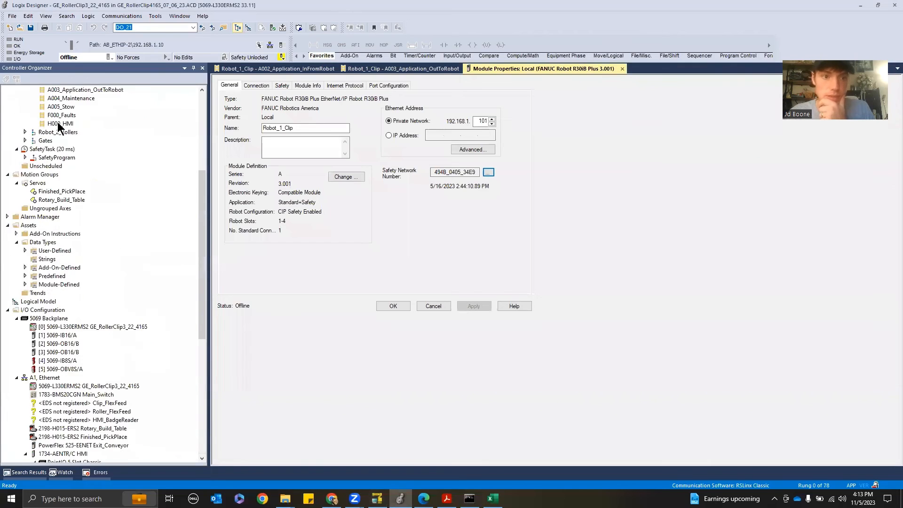
pyautogui.scroll(7, 59, 126)
pyautogui.doubleClick(49, 99)
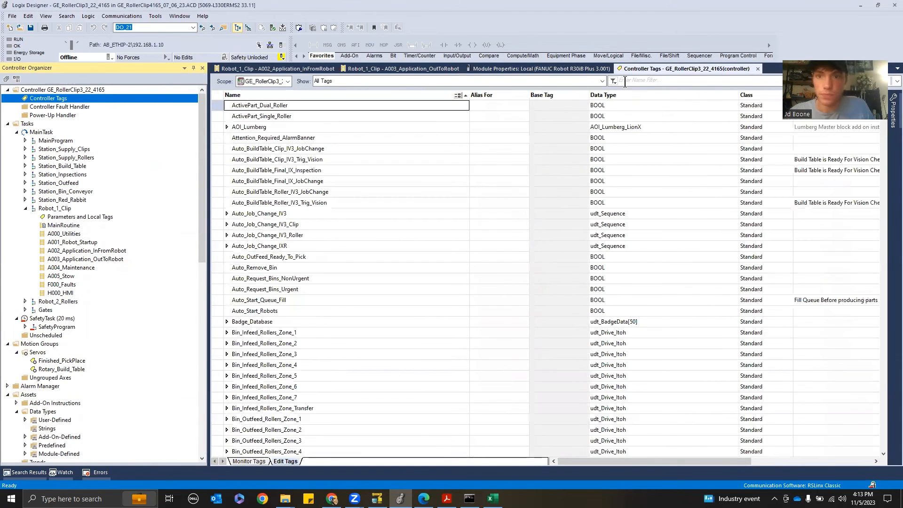
pyautogui.click(625, 81)
pyautogui.write('robot_1')
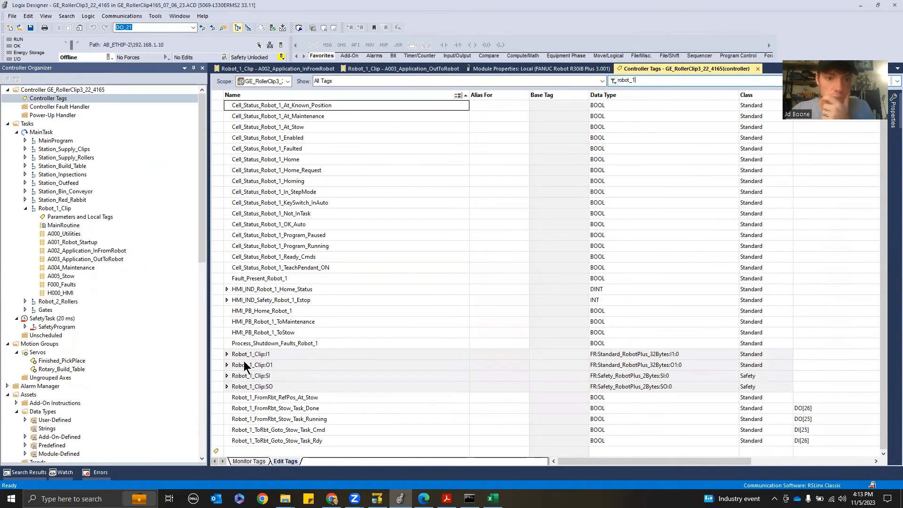
pyautogui.write('_C')
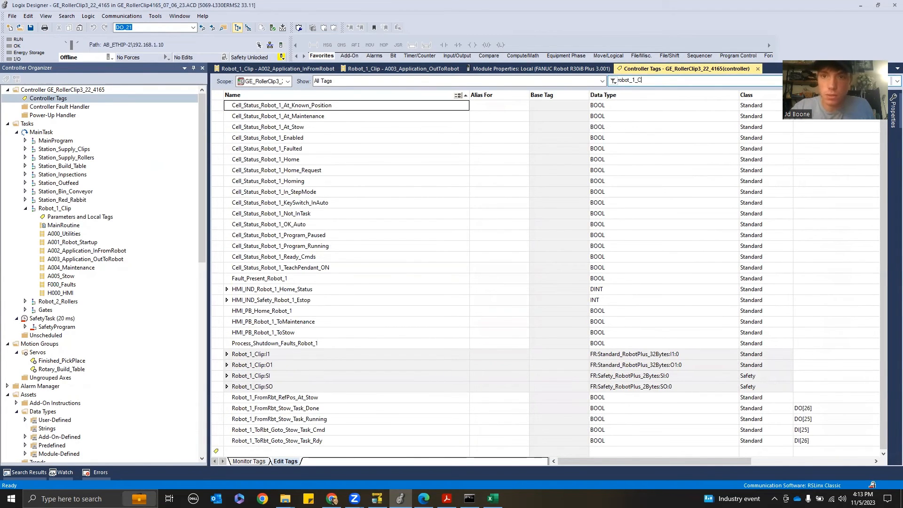
pyautogui.write('lip')
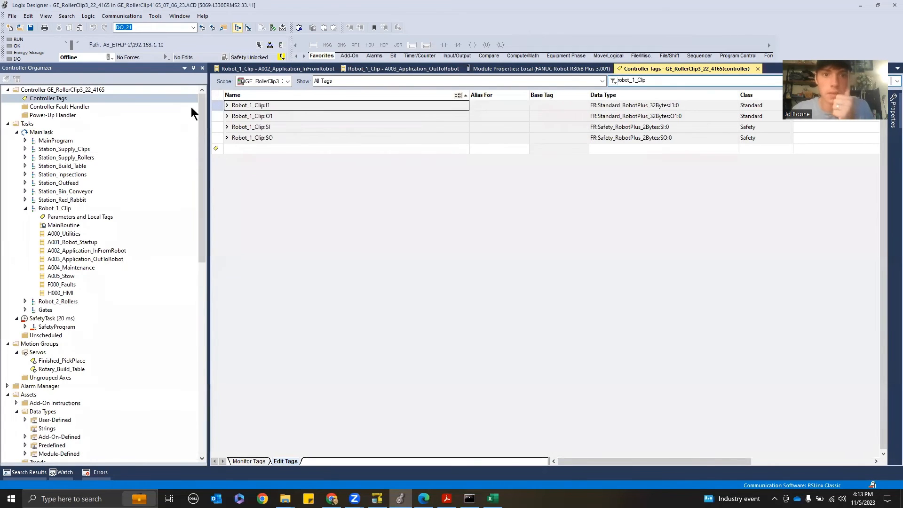
pyautogui.click(227, 116)
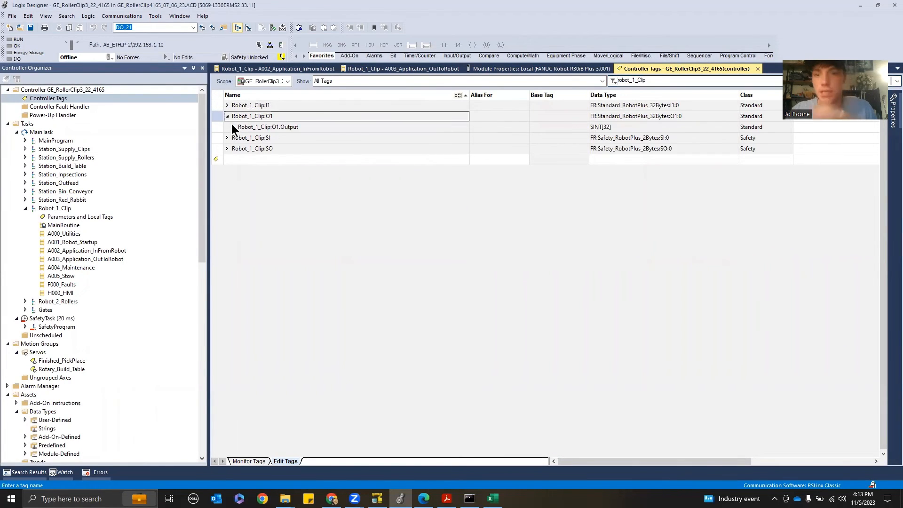
pyautogui.click(239, 127)
pyautogui.click(233, 127)
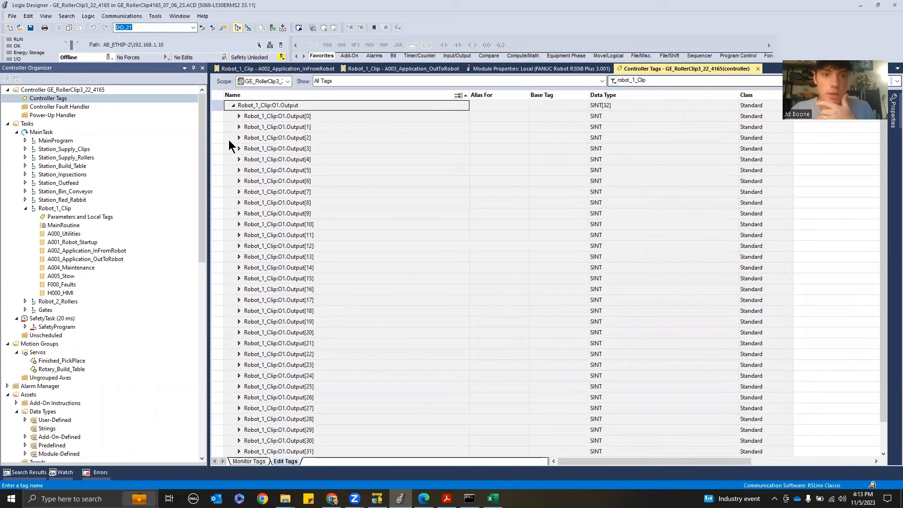
pyautogui.click(238, 117)
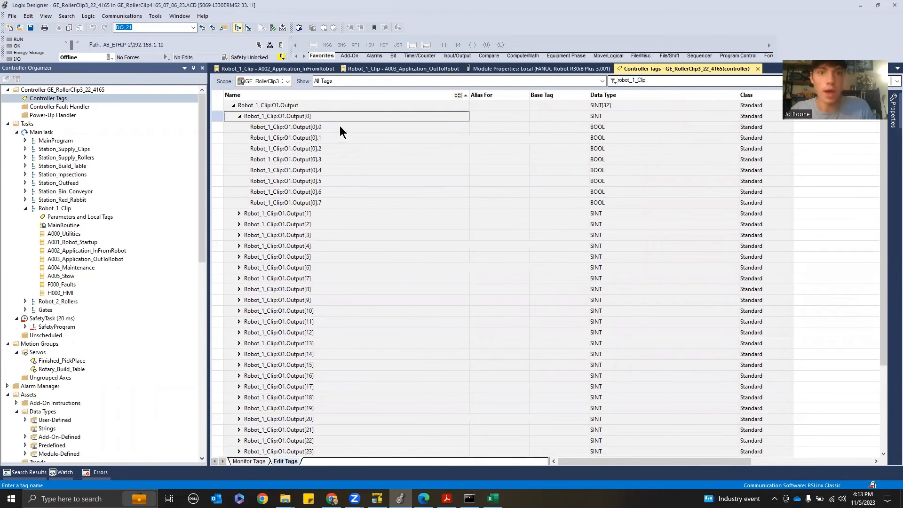
pyautogui.click(340, 132)
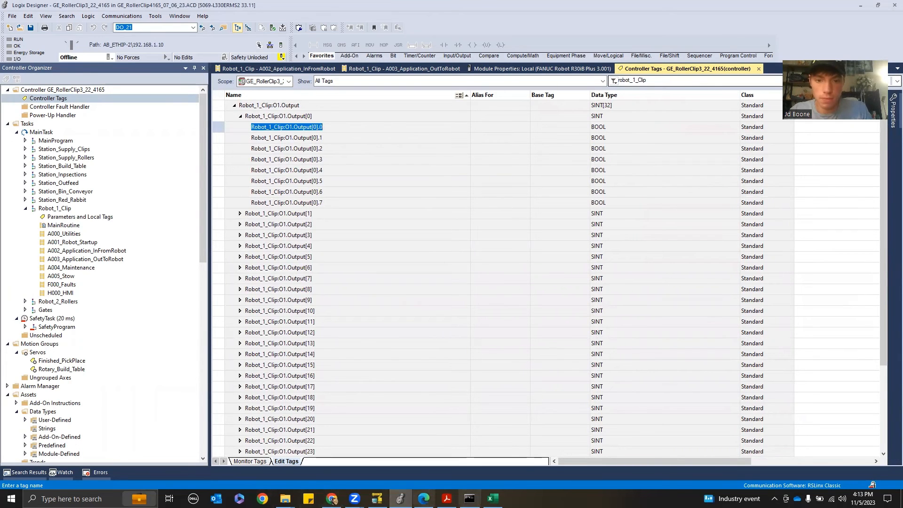
# Back on the pendant, inspect the UI 18 range in the UOP input status and configuration, stepping through rack, slot and start
pyautogui.click(400, 498)
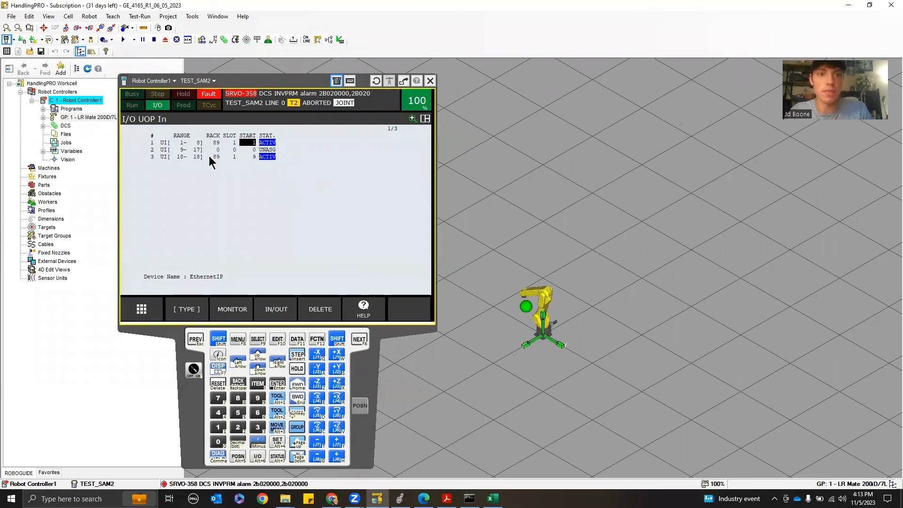
pyautogui.click(174, 157)
pyautogui.click(232, 310)
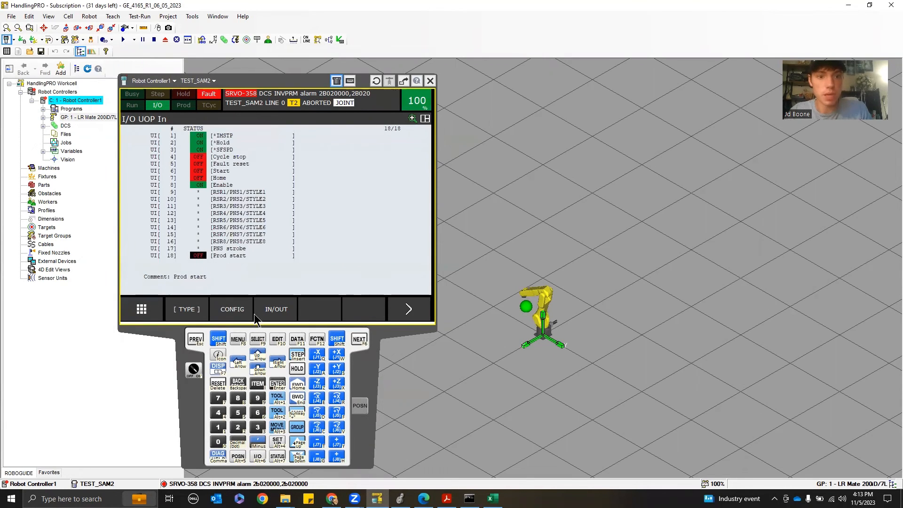
pyautogui.click(238, 317)
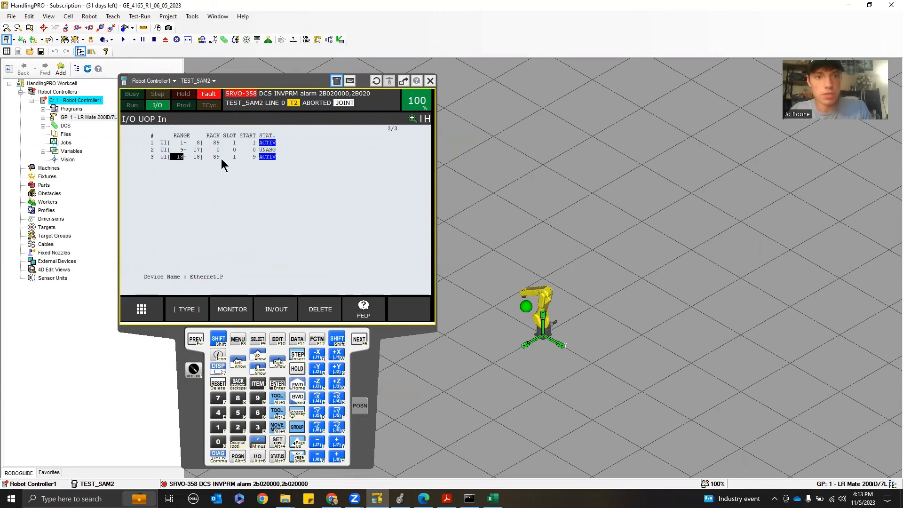
pyautogui.press('Right')
pyautogui.press('Right')
pyautogui.press('Right')
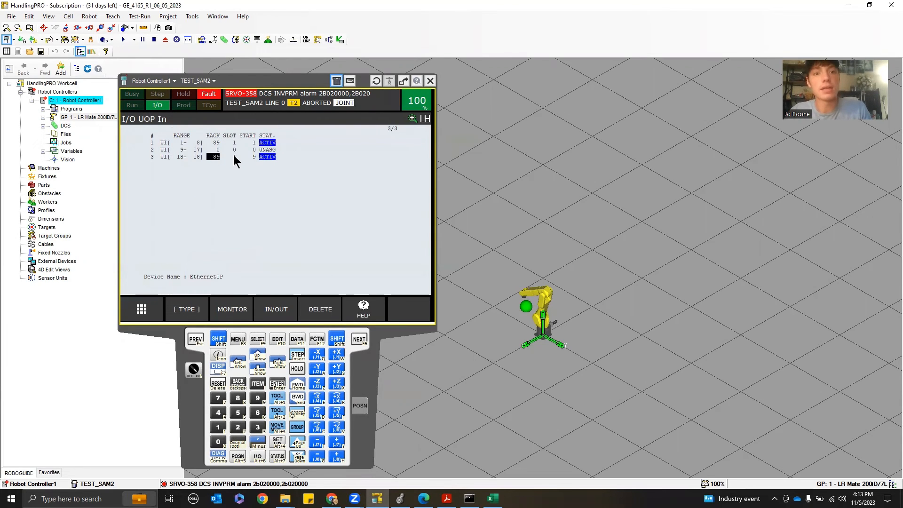
pyautogui.press('Right')
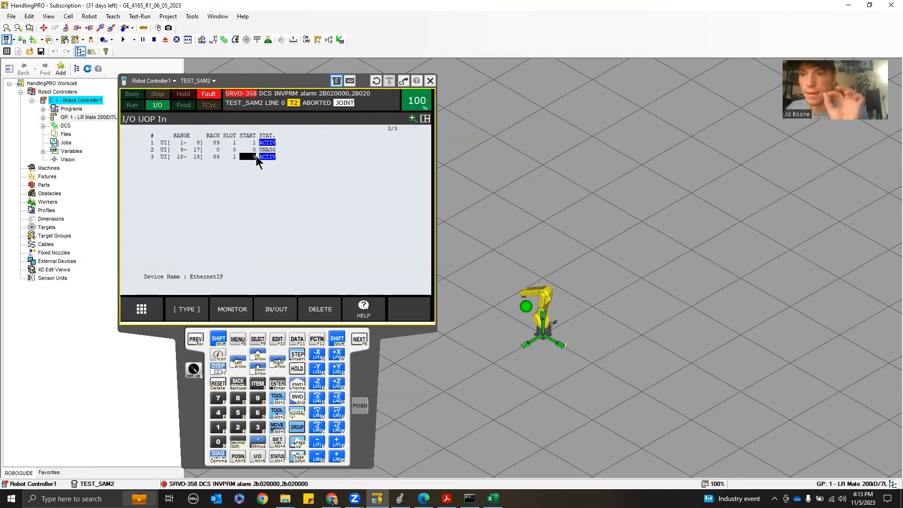
# In Logix Designer, step through the Output[0] bits and expand Robot_1_Clip:O1.Output[1]
pyautogui.click(400, 499)
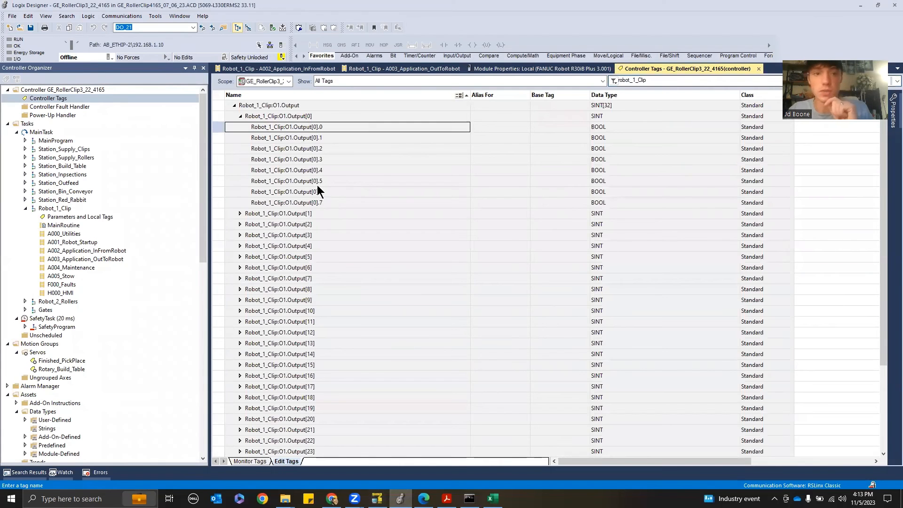
pyautogui.press('Down')
pyautogui.press('Down')
pyautogui.press('Down')
pyautogui.press('Down')
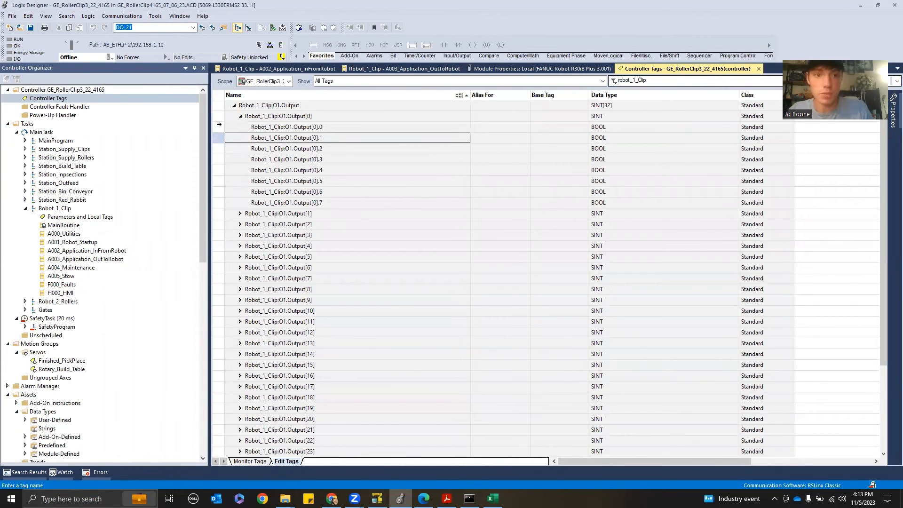
pyautogui.press('Down')
pyautogui.press('Down')
pyautogui.press('Down')
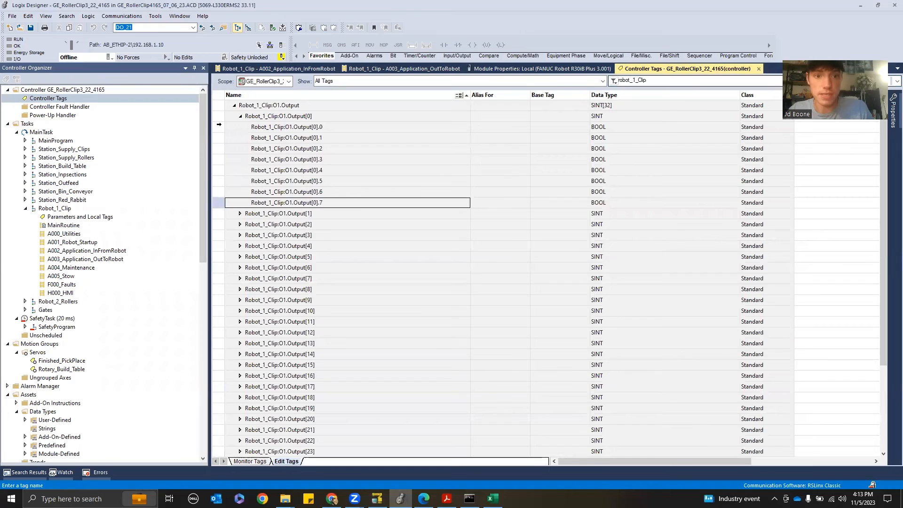
pyautogui.click(240, 215)
pyautogui.click(240, 215)
pyautogui.click(266, 228)
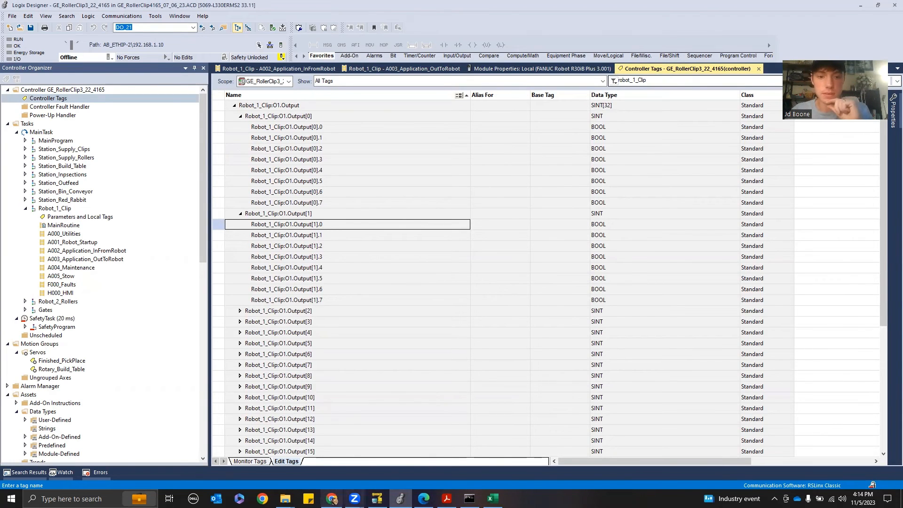
# On the pendant, open the Digital input configuration and inspect the DI ranges' rack, slot and start values
pyautogui.click(377, 498)
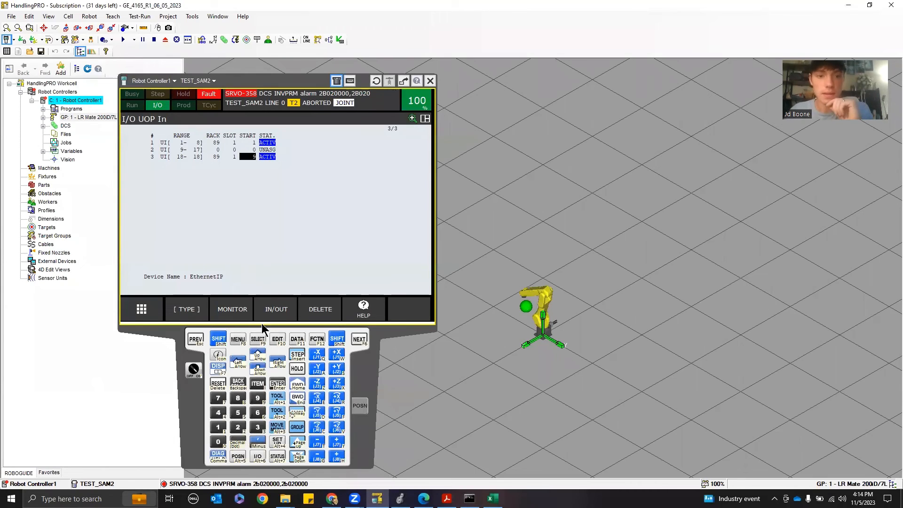
pyautogui.click(187, 309)
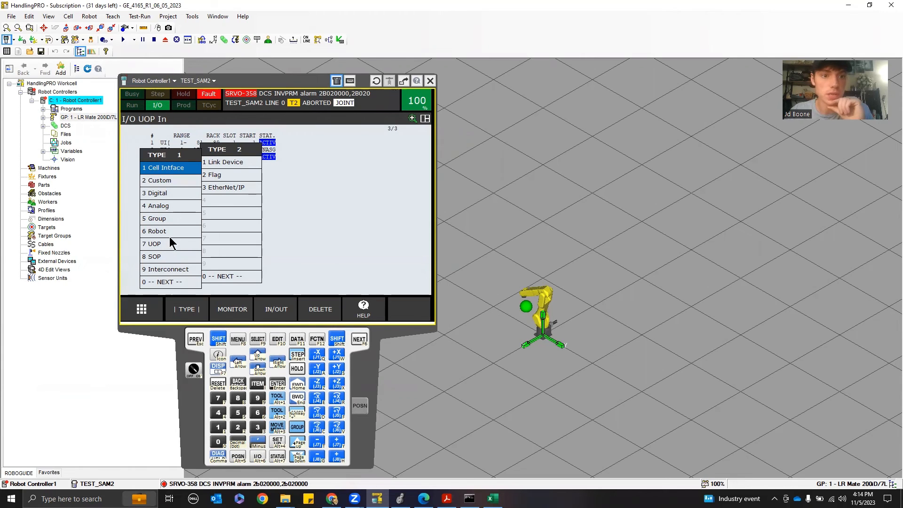
pyautogui.click(176, 193)
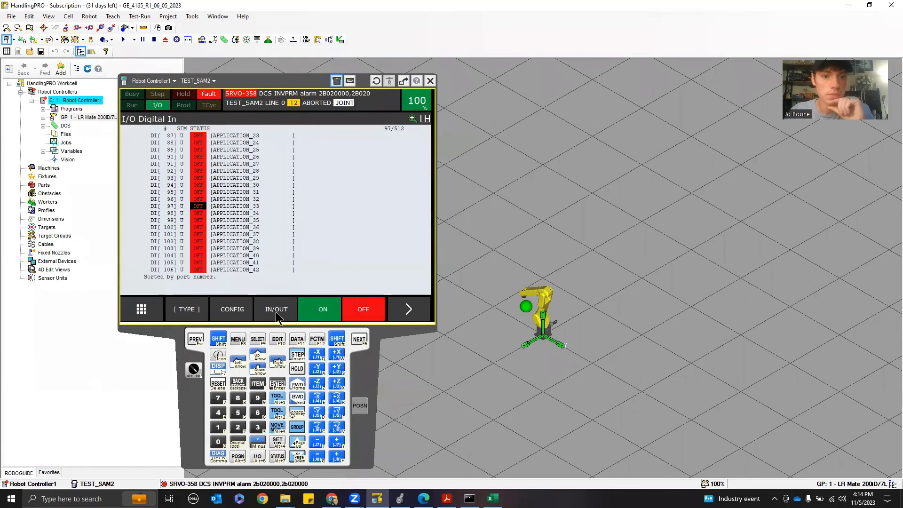
pyautogui.click(233, 310)
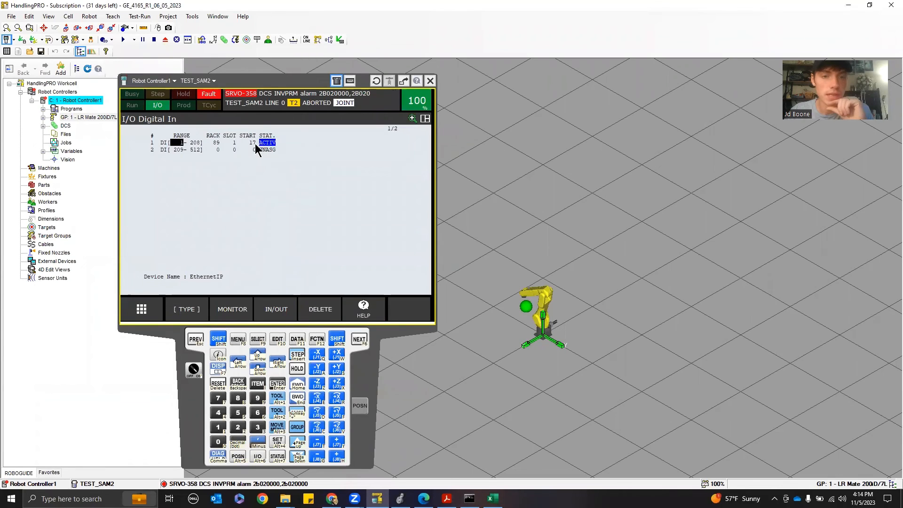
pyautogui.click(249, 142)
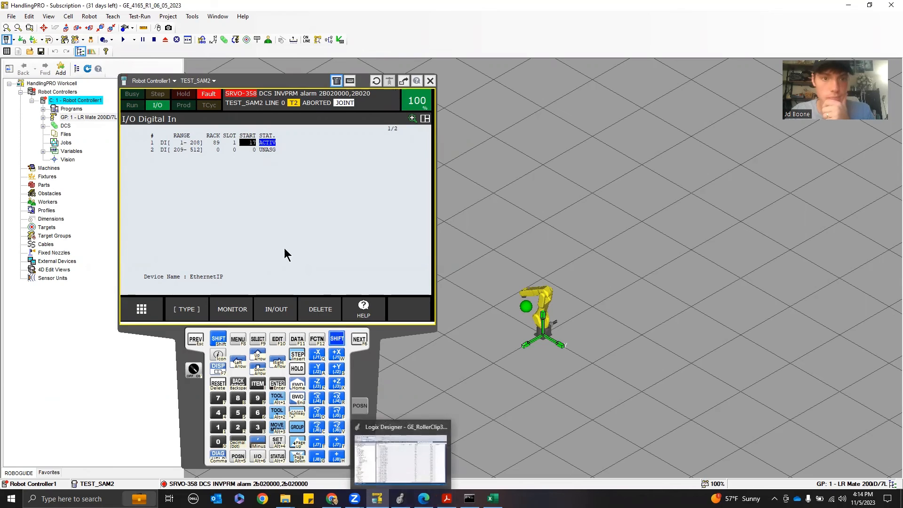
pyautogui.click(218, 144)
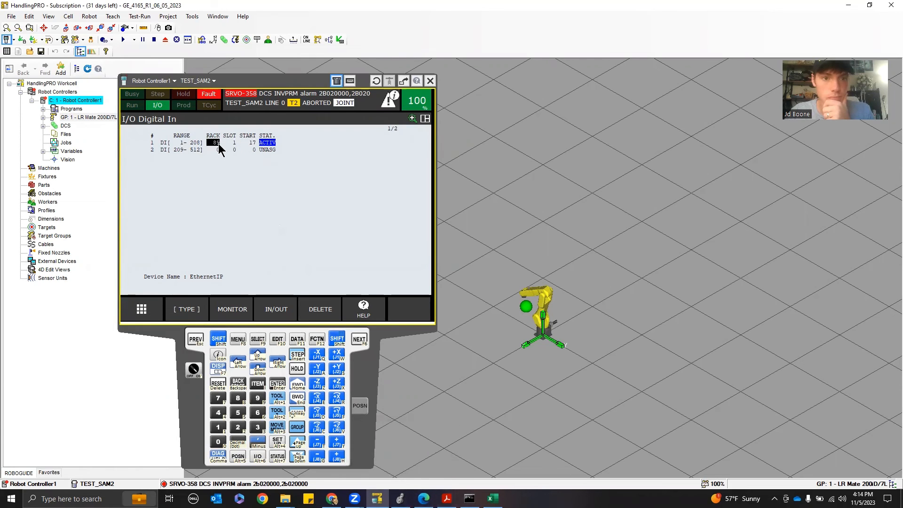
pyautogui.click(249, 140)
pyautogui.click(181, 143)
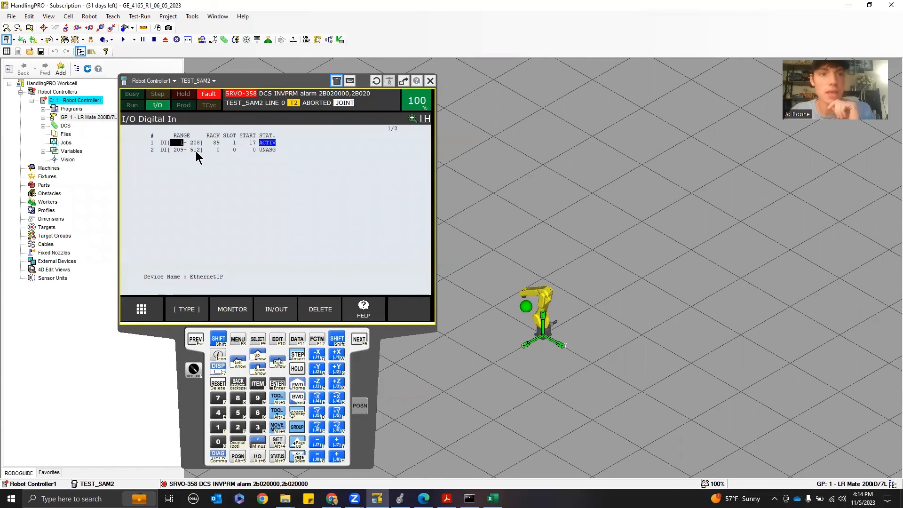
# Check the first DI range's start, slot and start-point fields, then open the Digital output configuration on the pendant
pyautogui.click(197, 146)
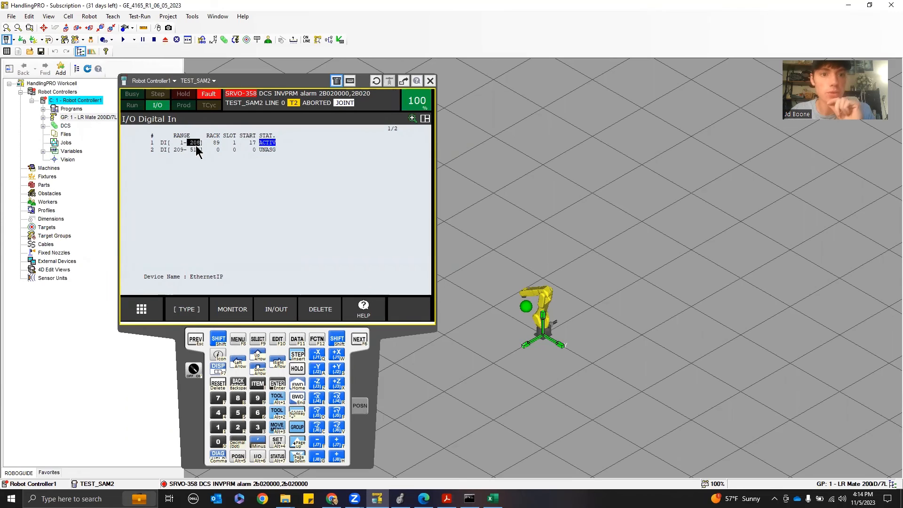
pyautogui.click(215, 145)
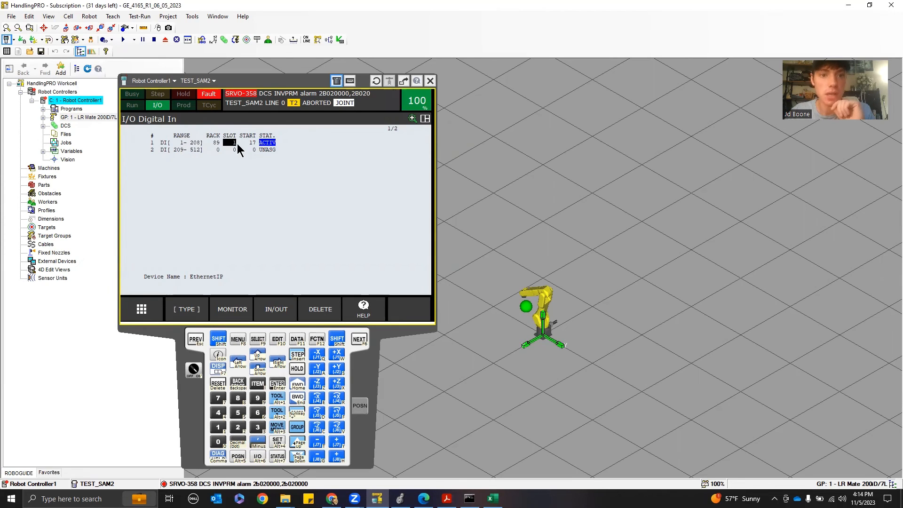
pyautogui.click(251, 145)
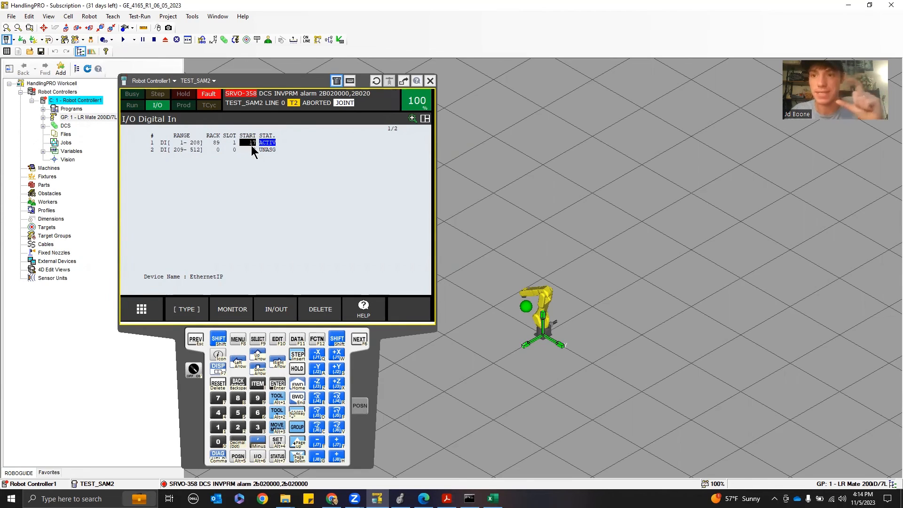
pyautogui.click(401, 499)
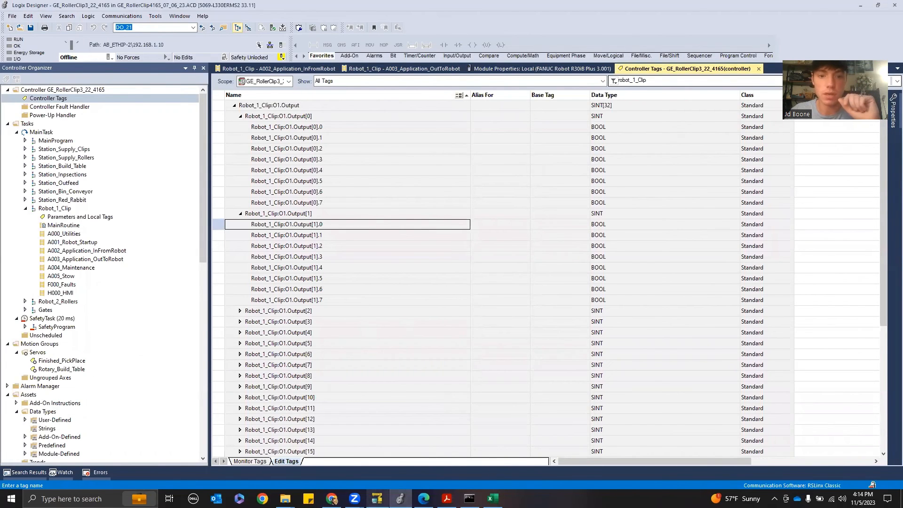
pyautogui.click(378, 499)
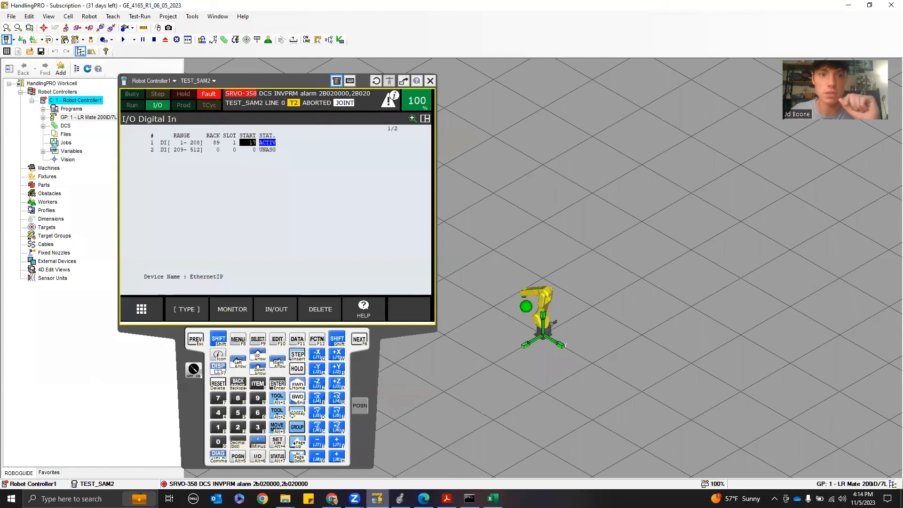
pyautogui.click(273, 312)
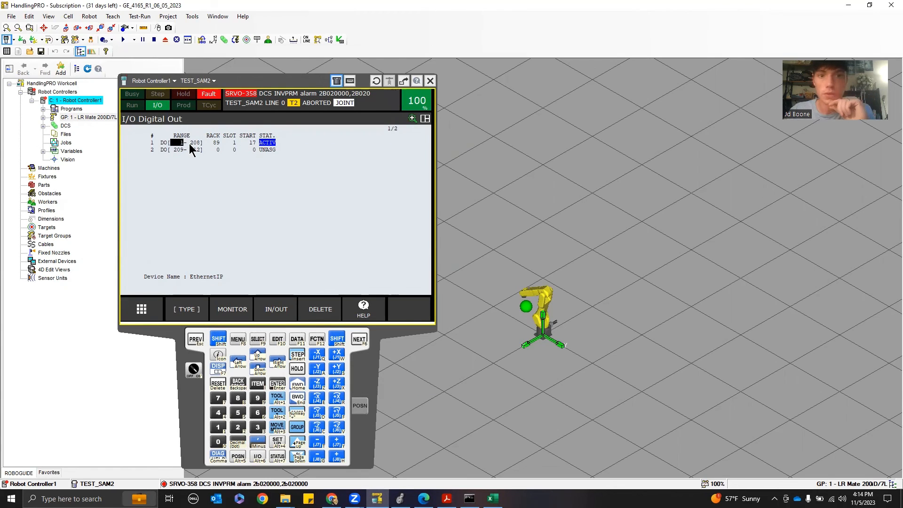
# Switch the pendant I/O display to Group outputs and select GO 1's start point
pyautogui.click(190, 312)
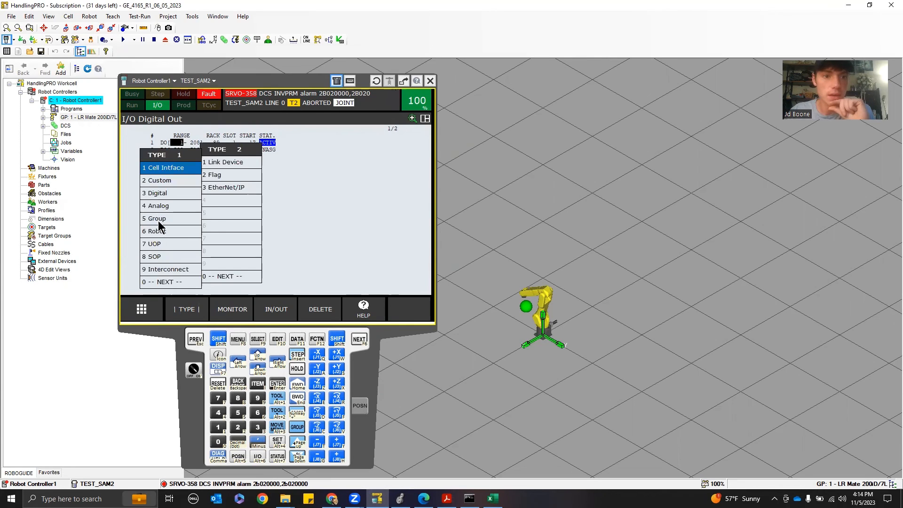
pyautogui.click(159, 222)
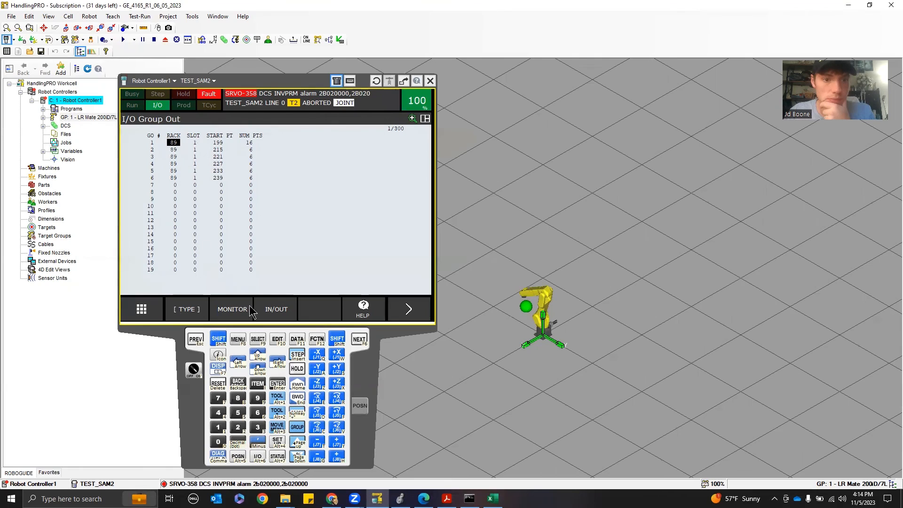
pyautogui.click(222, 142)
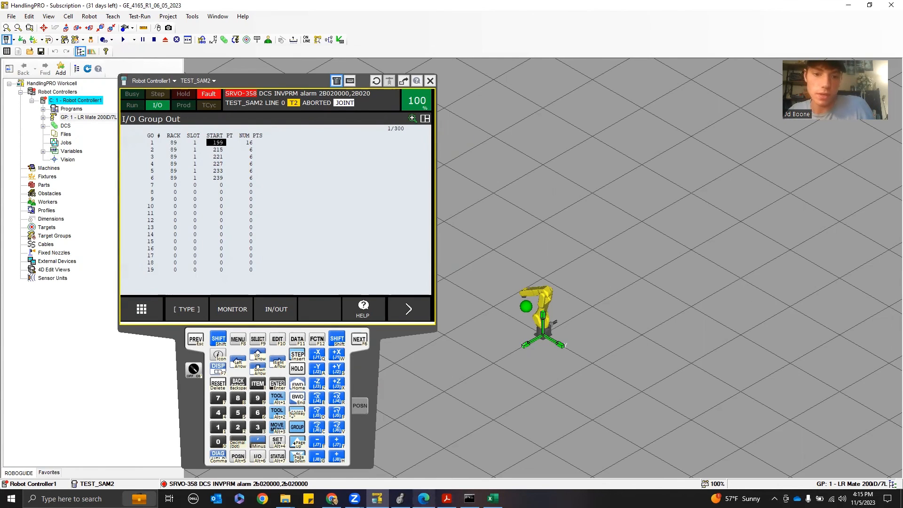
# In Logix Designer, scroll through the Robot_1_Clip:O1 output tags
pyautogui.click(400, 499)
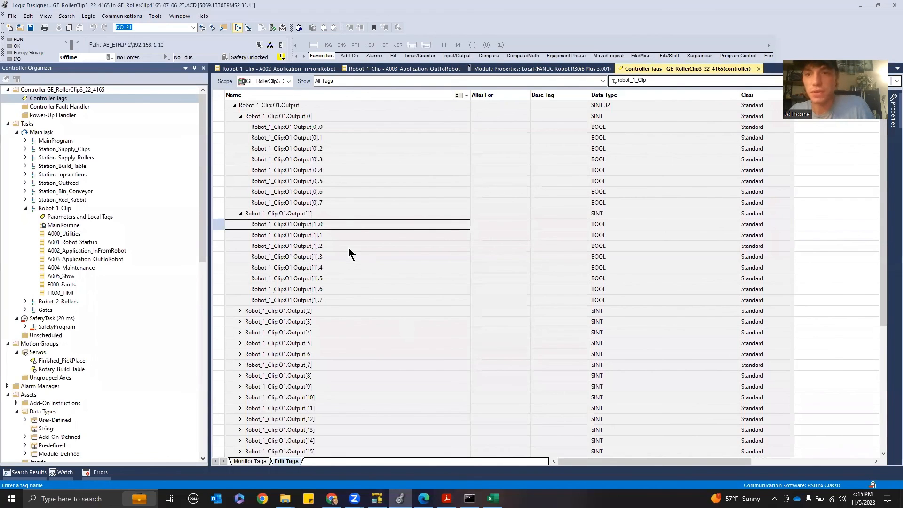
pyautogui.scroll(-1, 325, 238)
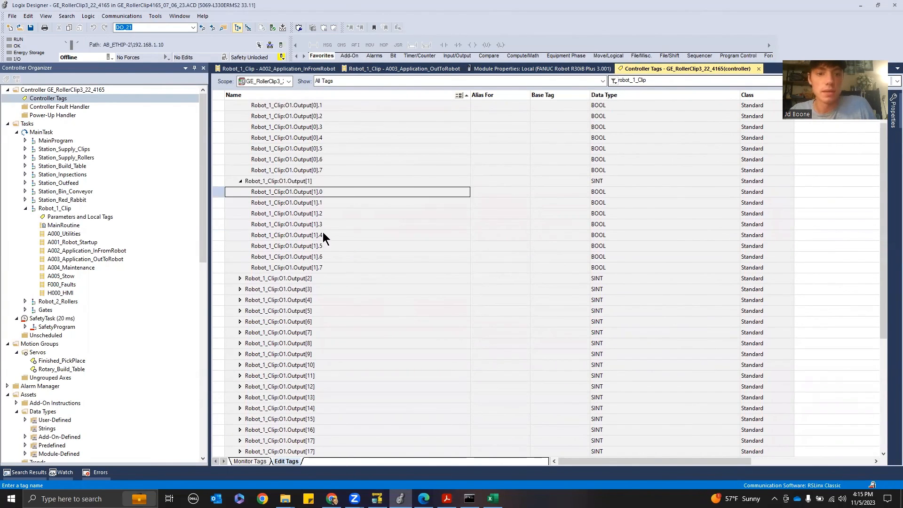
pyautogui.scroll(2, 325, 237)
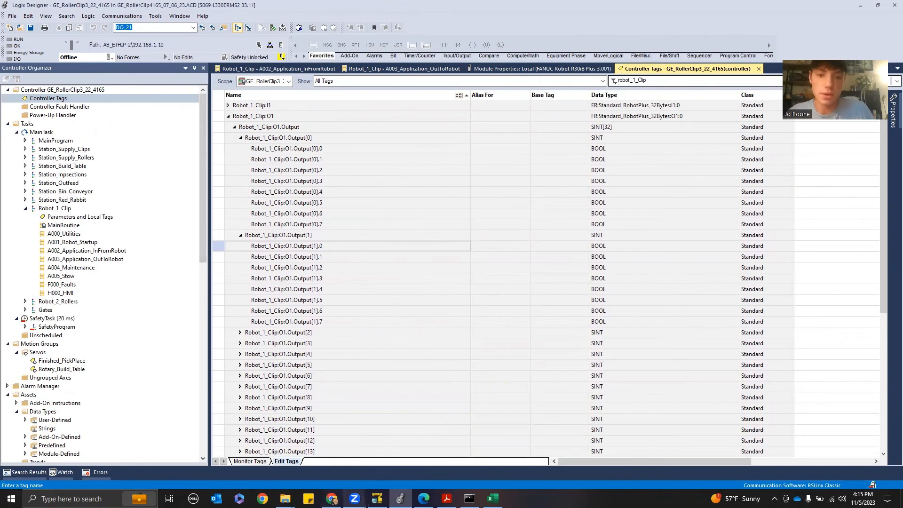
# Back on the pendant, open the Digital output status list
pyautogui.click(377, 499)
pyautogui.click(238, 339)
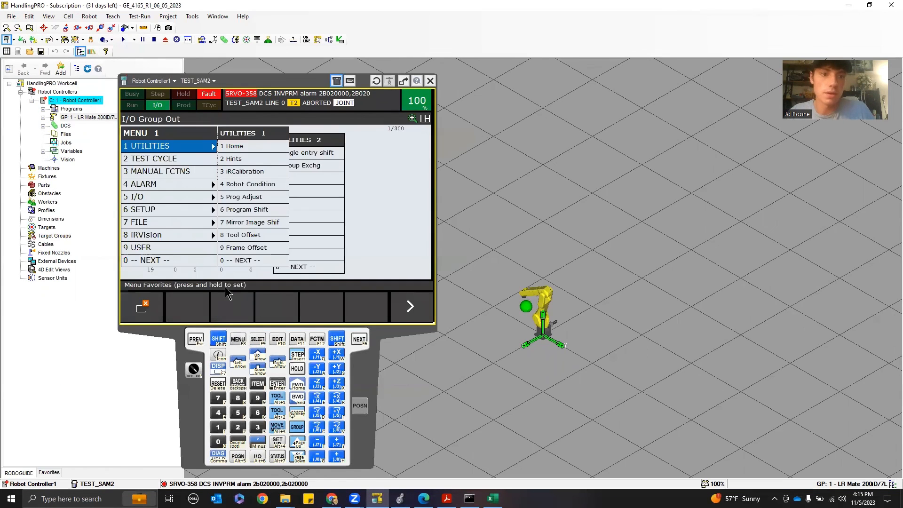
pyautogui.click(198, 338)
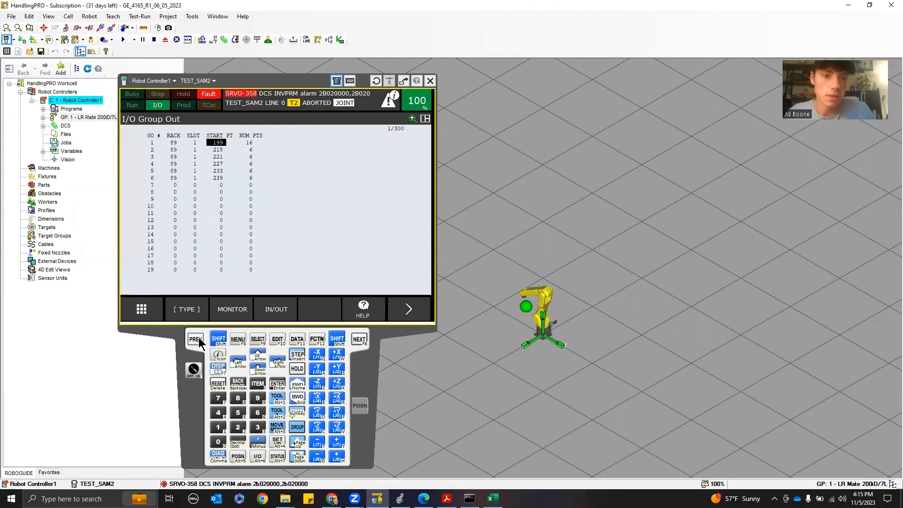
pyautogui.click(200, 309)
pyautogui.click(154, 194)
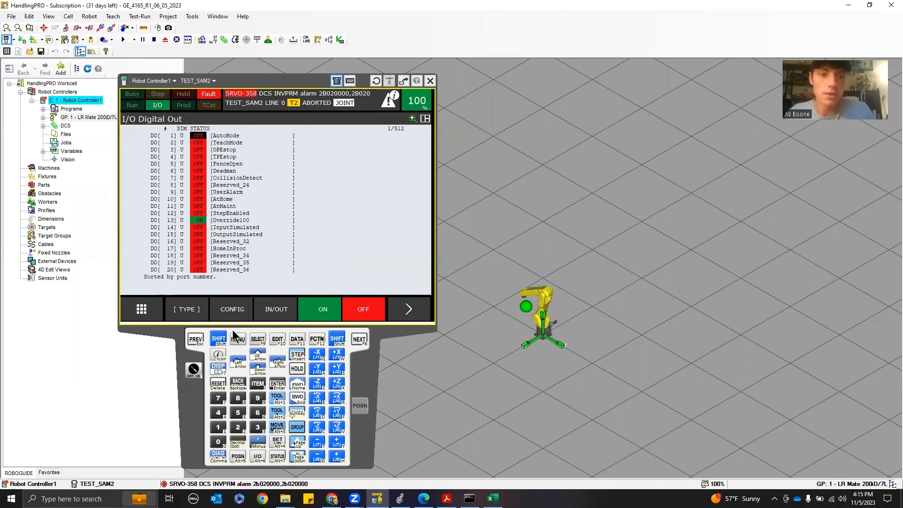
# Switch the I/O display to UOP inputs and open their configuration screen
pyautogui.click(196, 309)
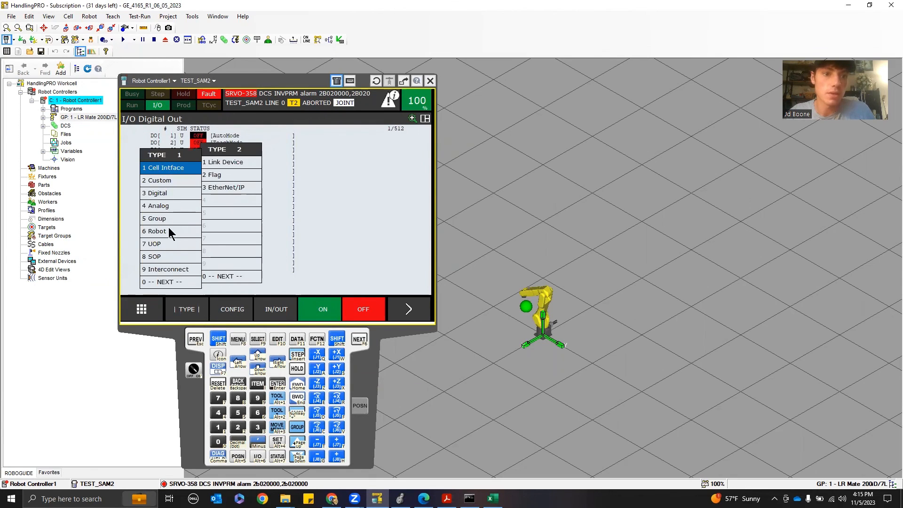
pyautogui.click(160, 245)
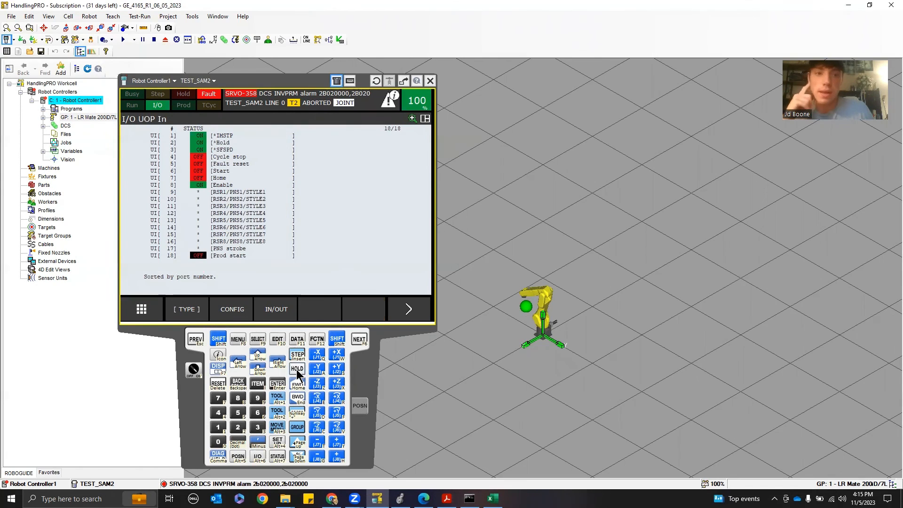
pyautogui.click(231, 309)
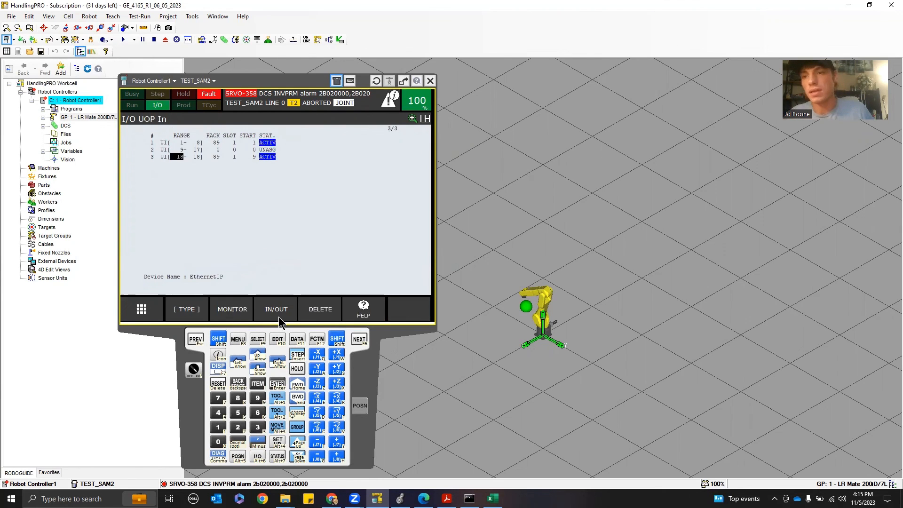